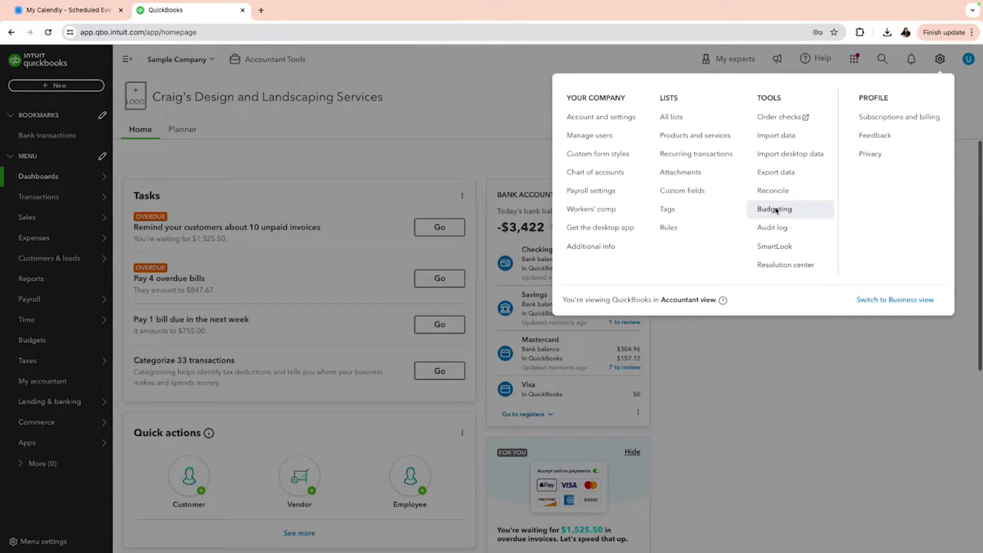
# Open the recurring transactions list and start a new recurring template with transaction type Journal Entry.
pyautogui.click(703, 155)
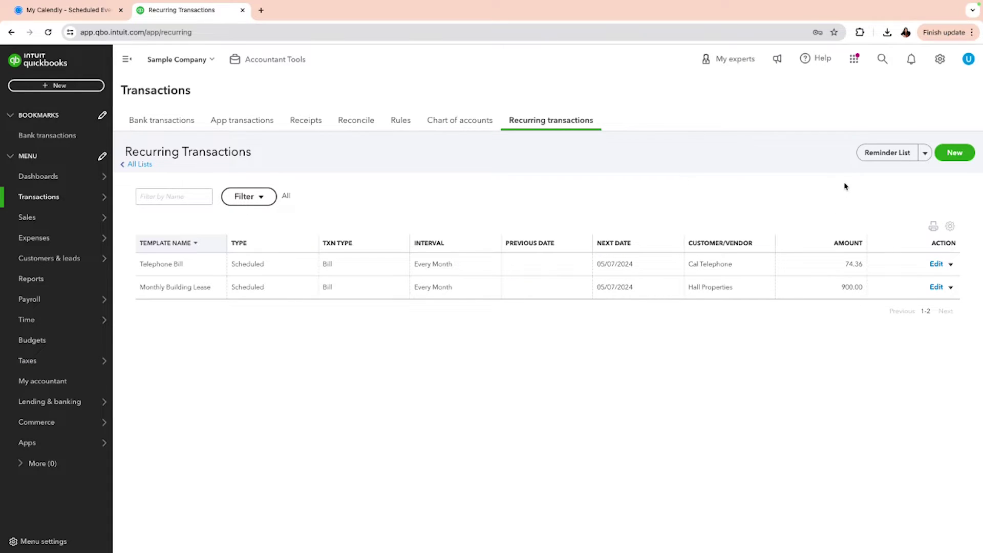
pyautogui.click(954, 152)
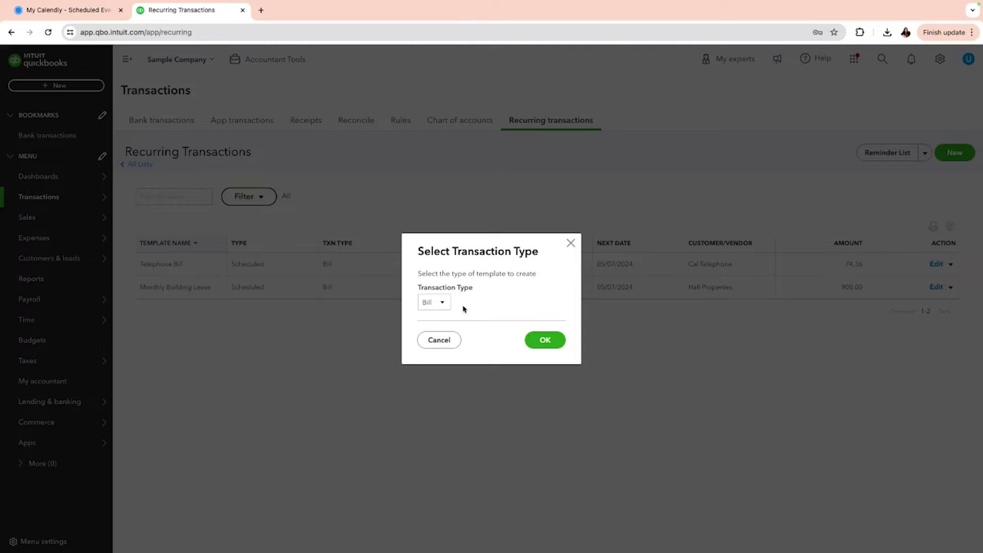
pyautogui.click(444, 304)
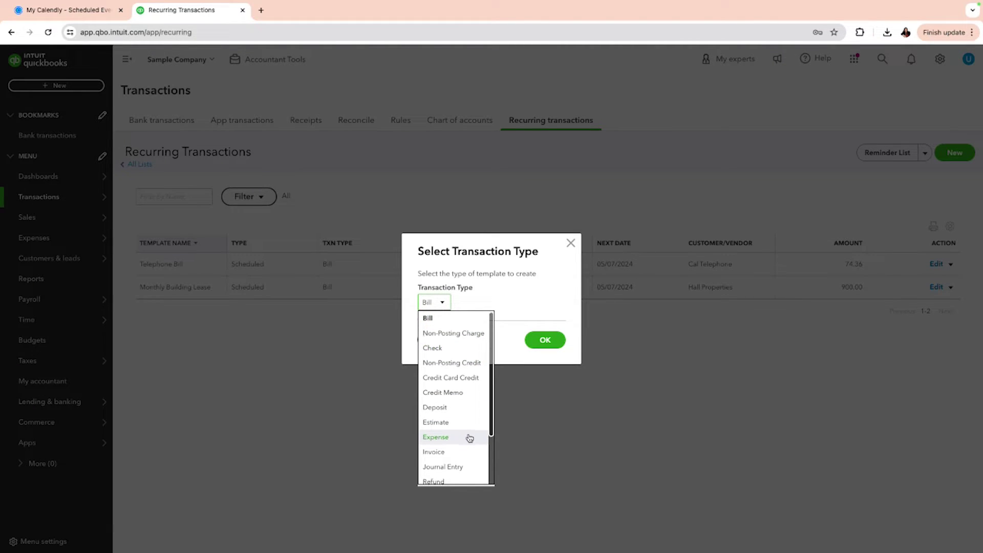
pyautogui.scroll(-2, 467, 441)
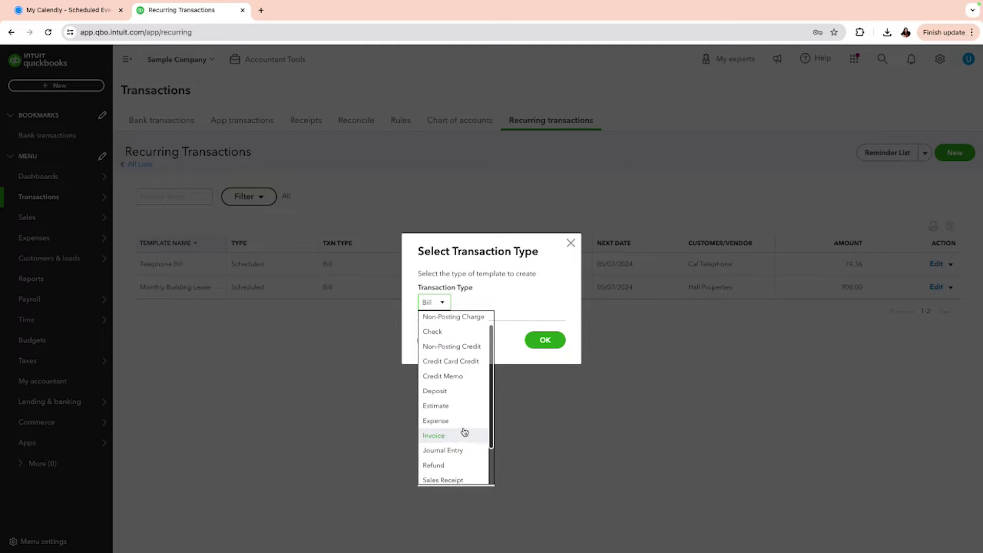
pyautogui.scroll(1, 465, 431)
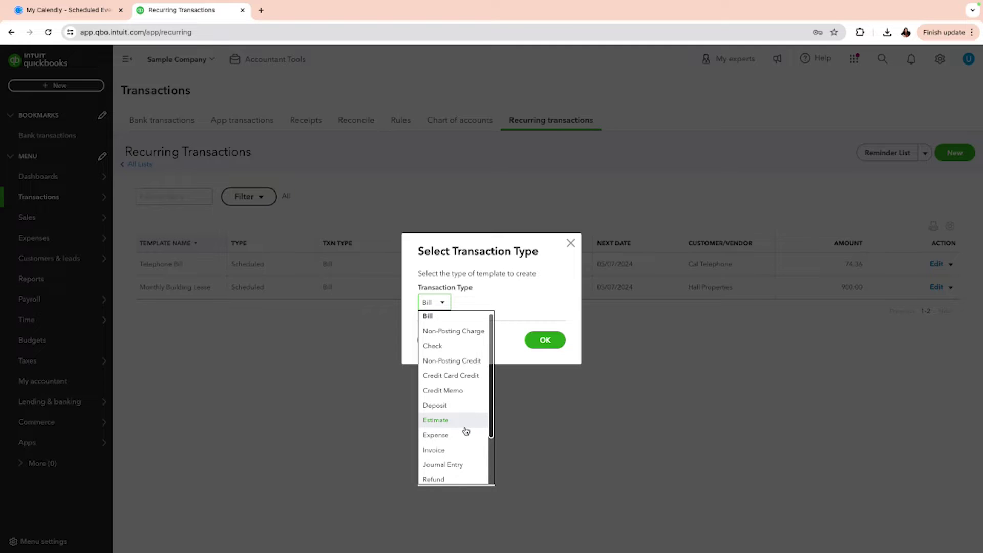
pyautogui.scroll(-1, 466, 431)
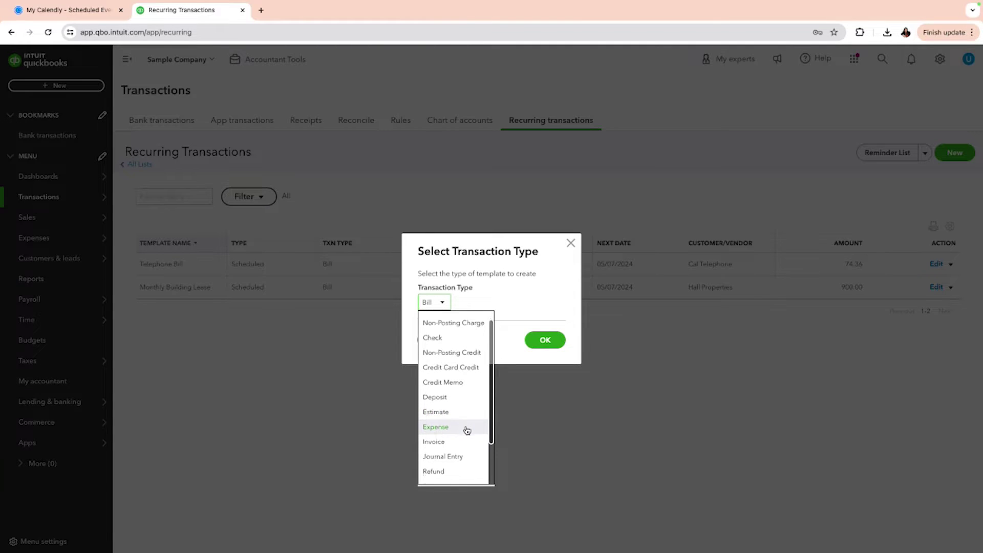
pyautogui.scroll(-2, 466, 430)
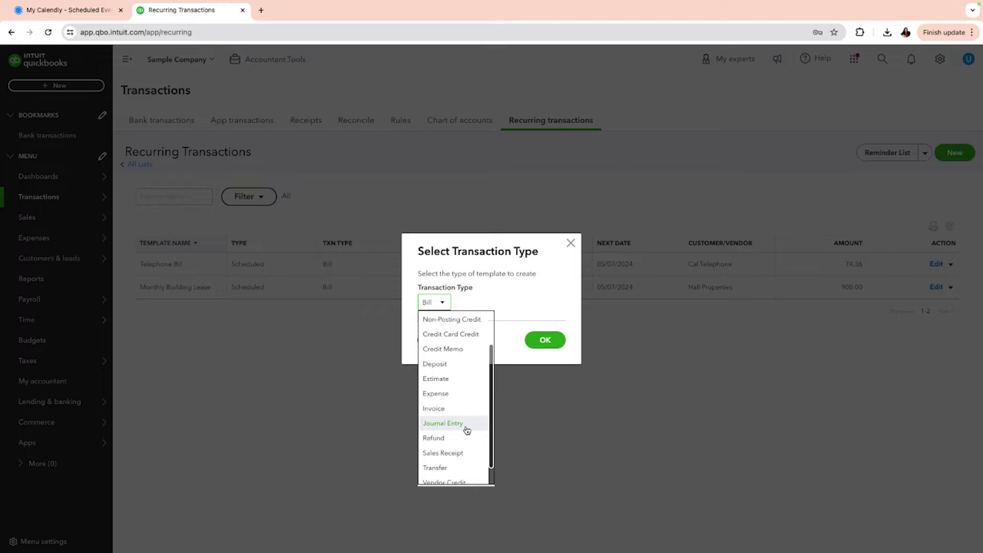
pyautogui.scroll(-1, 466, 430)
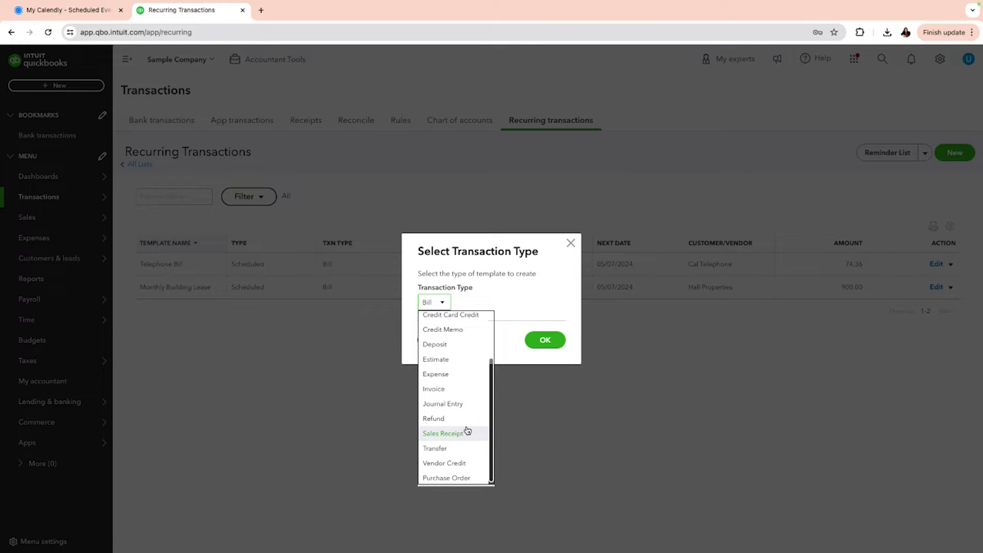
pyautogui.scroll(-1, 468, 430)
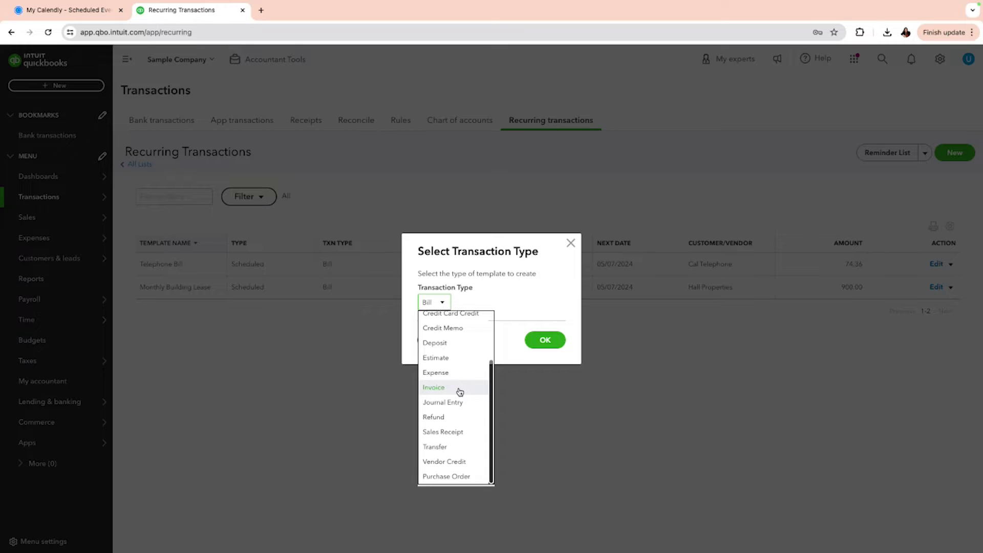
pyautogui.scroll(1, 460, 391)
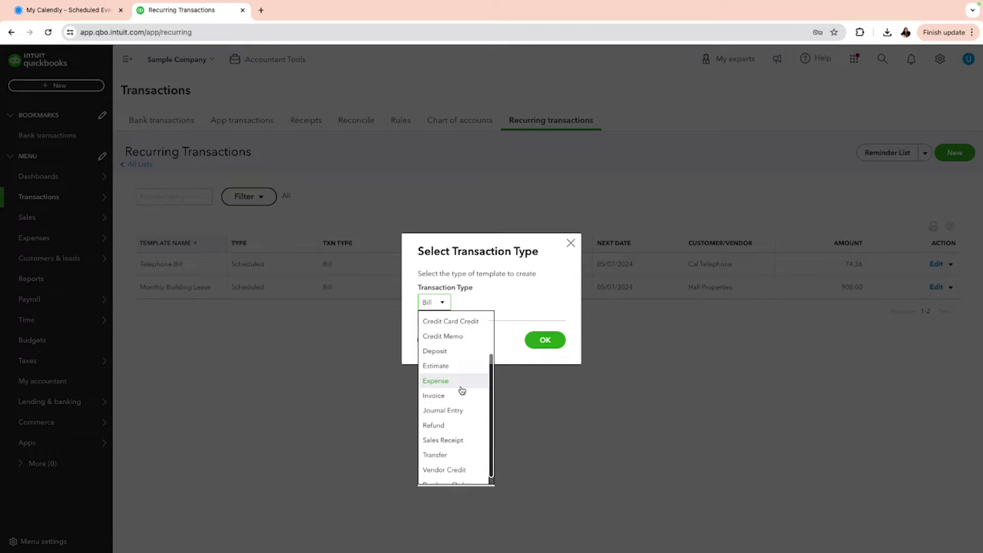
pyautogui.scroll(3, 463, 390)
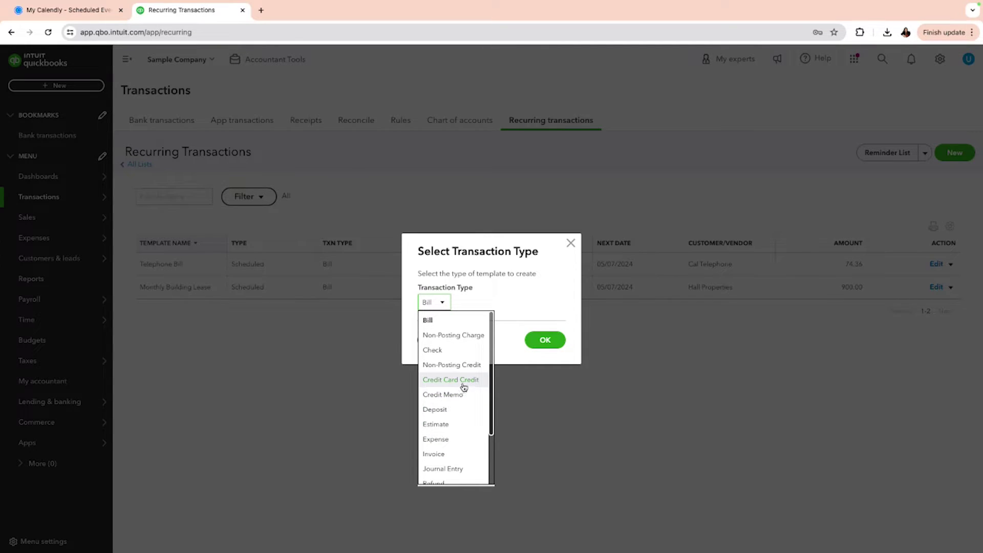
pyautogui.scroll(-3, 464, 387)
pyautogui.click(458, 415)
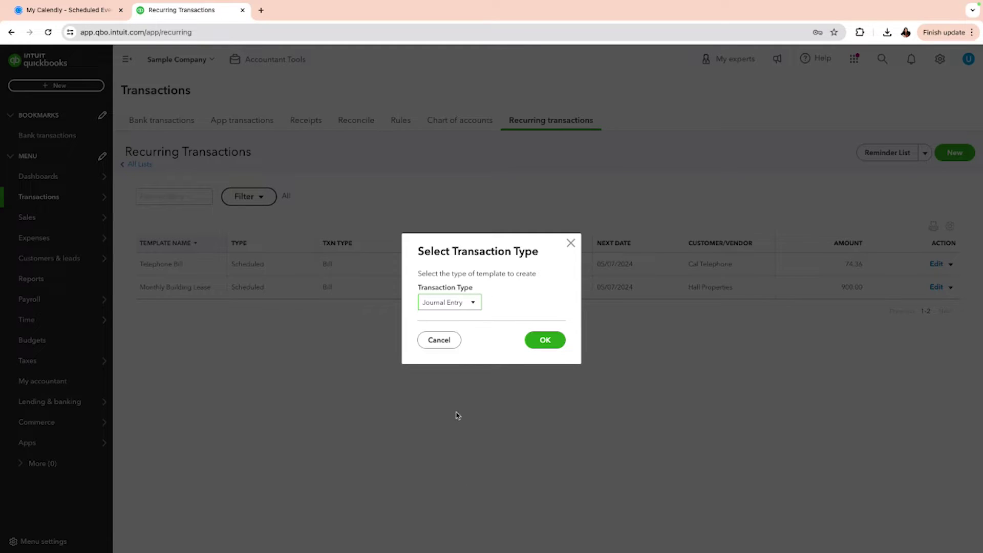
pyautogui.click(546, 343)
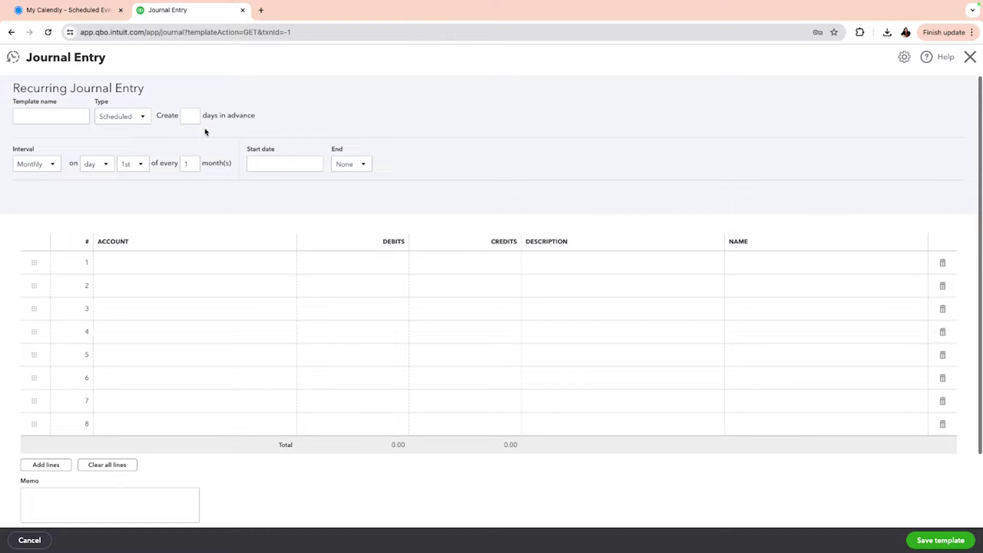
# Set the recurring journal entry's type to Unscheduled and name the template "Monthly Sales".
pyautogui.click(143, 119)
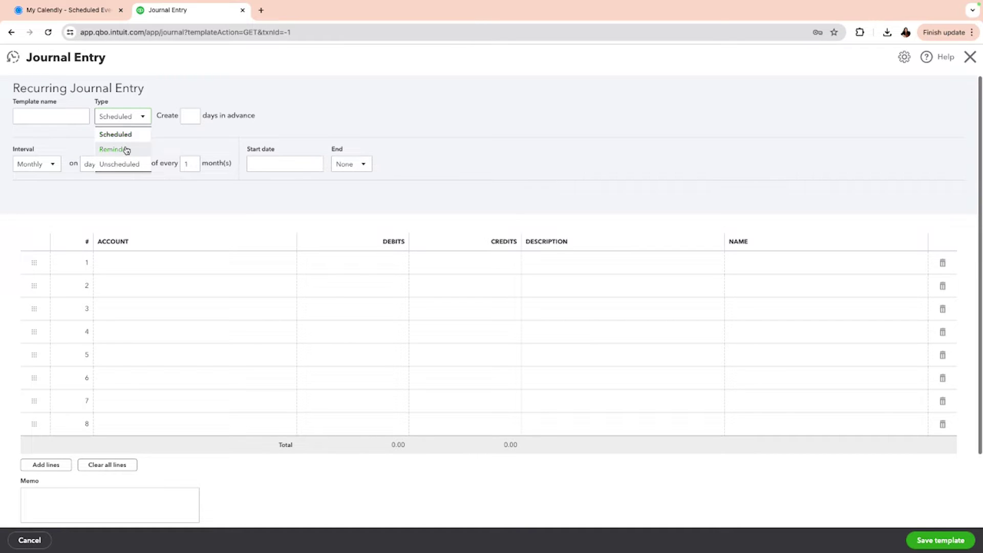
pyautogui.click(131, 164)
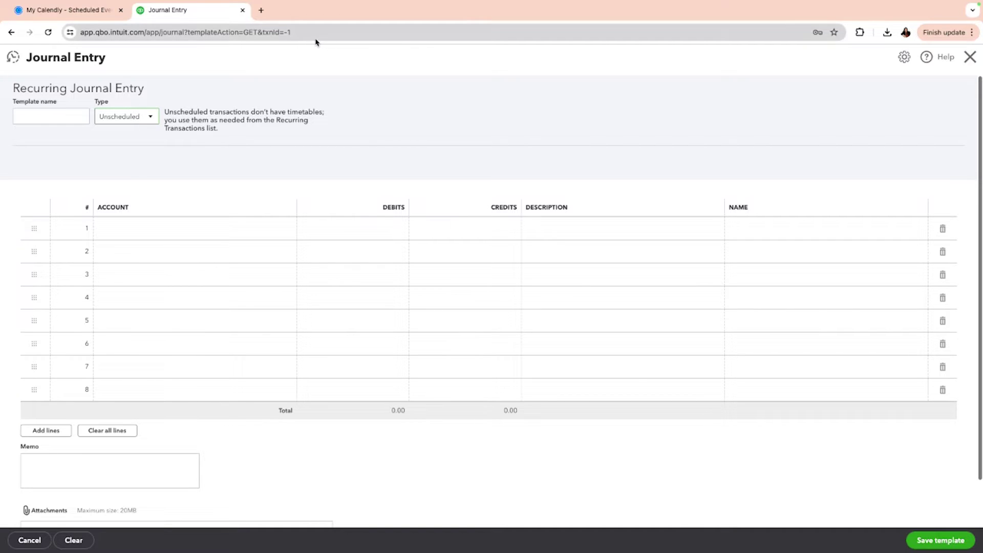
pyautogui.click(75, 120)
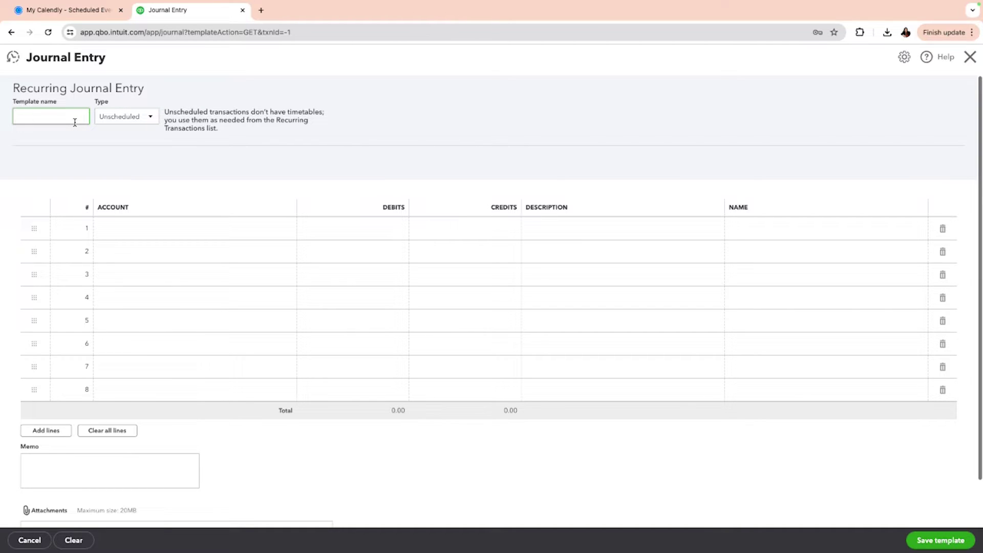
pyautogui.write('Monthly Sales')
# Fill line 1 with the Sales of Product Income account and a credit of 0.
pyautogui.click(165, 227)
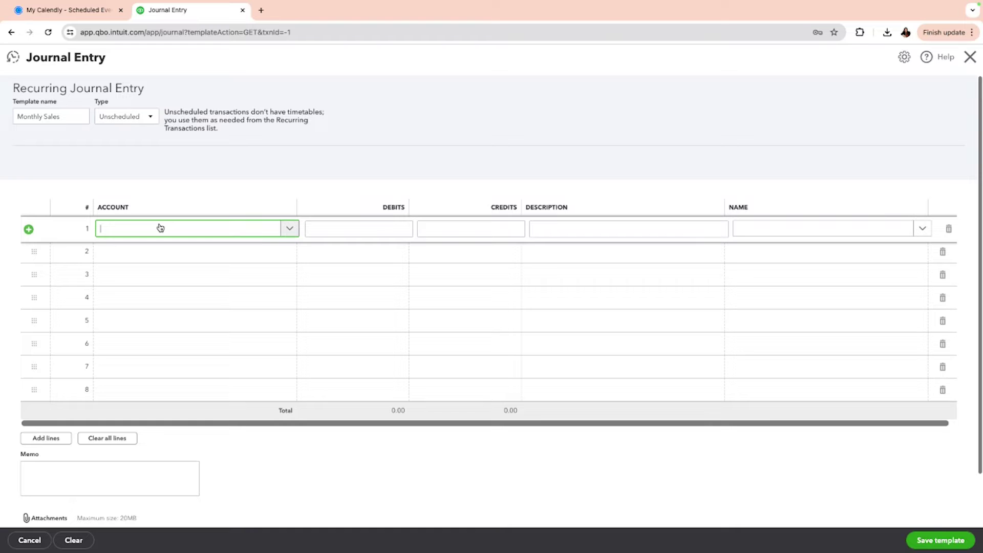
pyautogui.write('Sales')
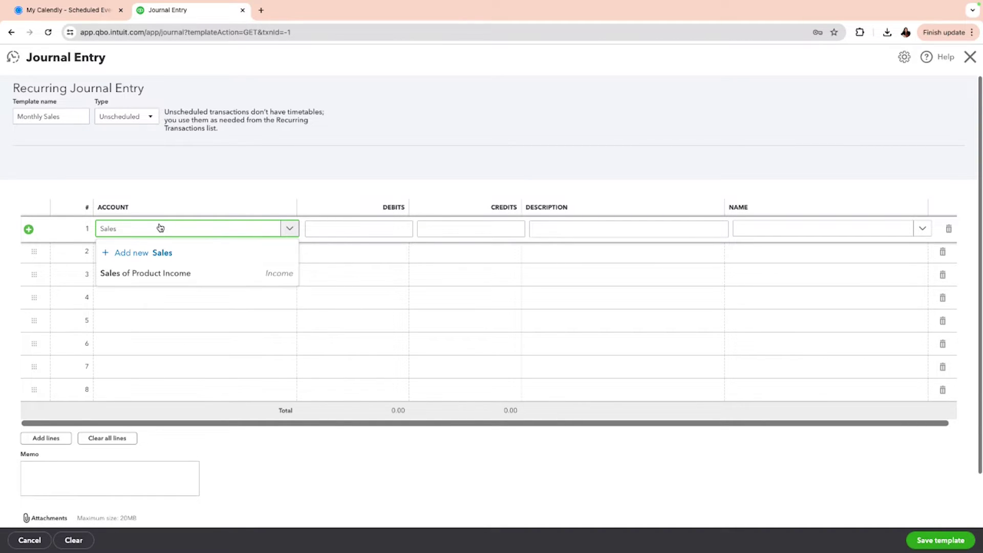
pyautogui.click(174, 282)
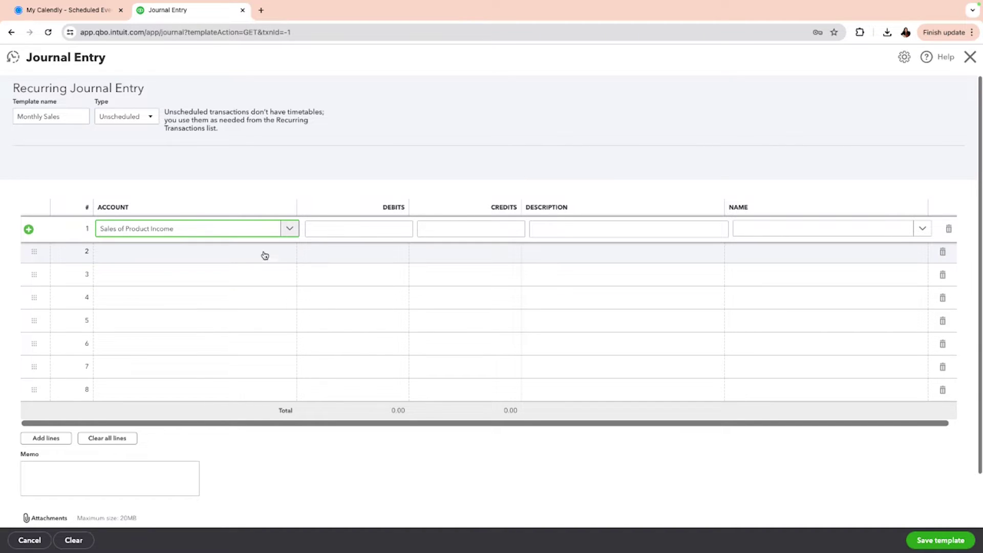
pyautogui.click(487, 233)
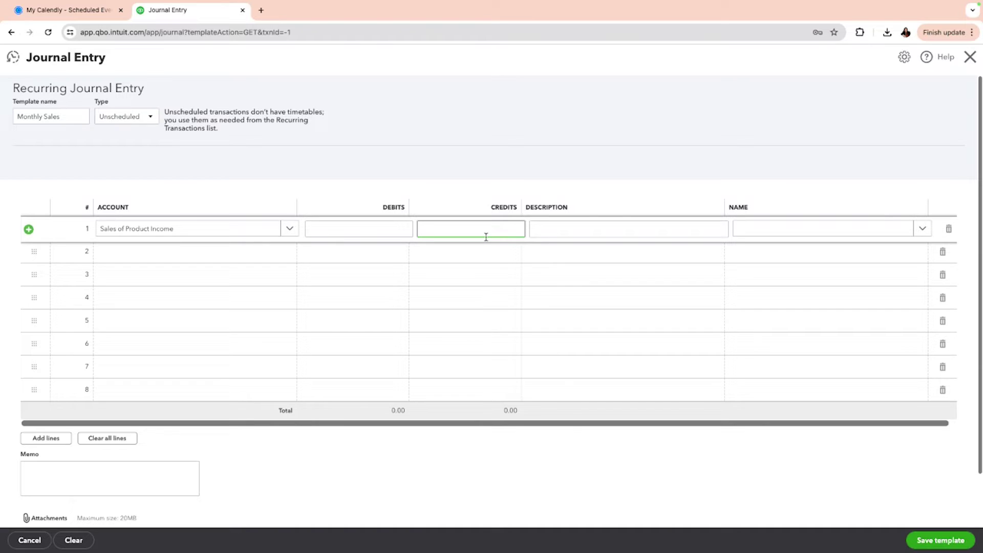
pyautogui.write('0')
# Start adding a new account named "Tips" from the account field of line 2.
pyautogui.click(229, 250)
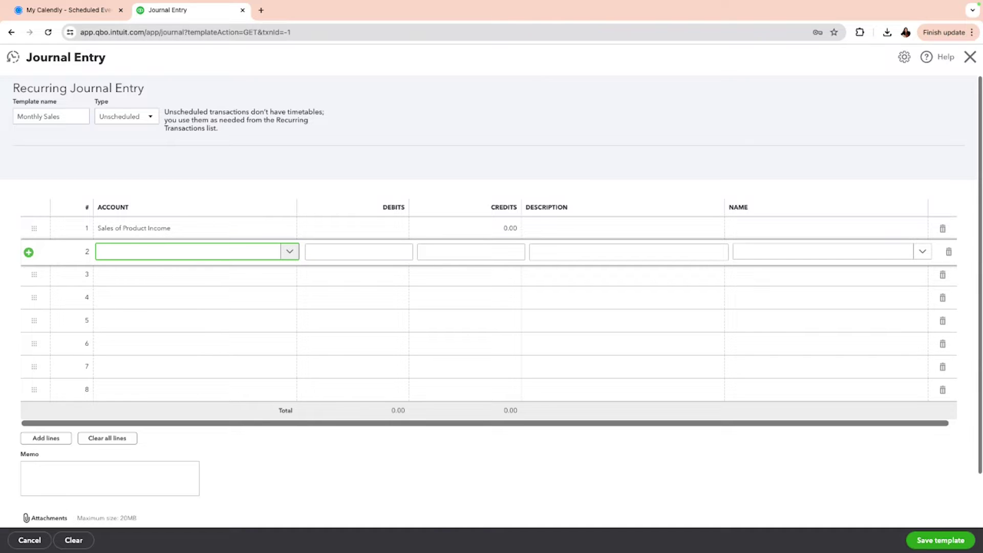
pyautogui.click(113, 252)
pyautogui.write('Tip')
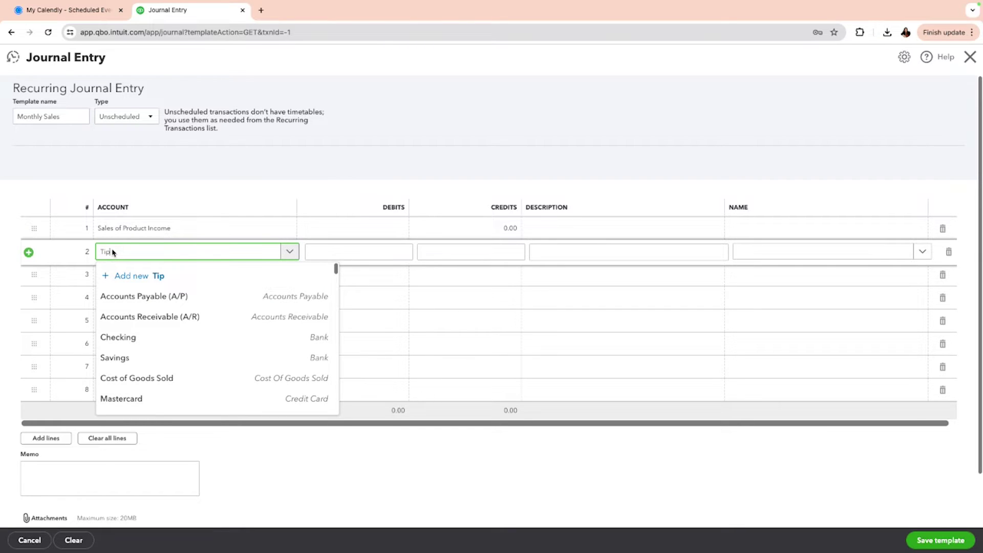
pyautogui.write('s Pay')
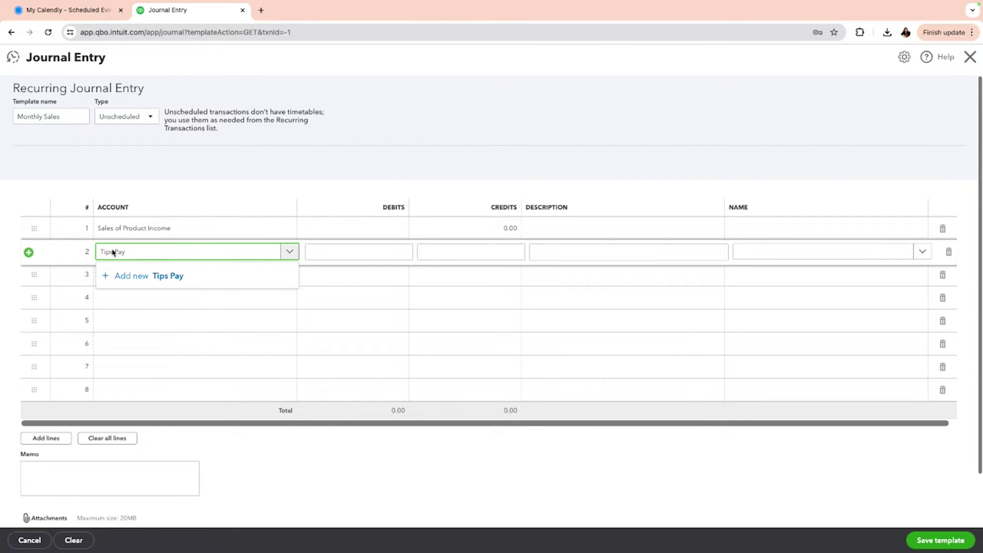
pyautogui.press('BackSpace')
pyautogui.press('BackSpace')
pyautogui.press('BackSpace')
pyautogui.press('BackSpace')
pyautogui.click(132, 276)
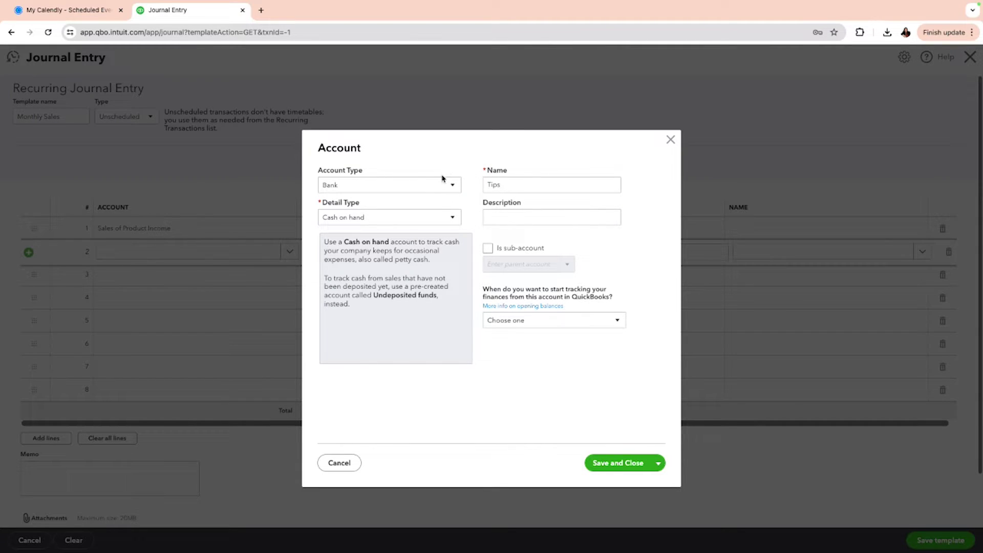
# Set the new account's type to Other Current Liabilities and its detail type to Undistributed Tips.
pyautogui.click(443, 179)
pyautogui.scroll(-1, 453, 295)
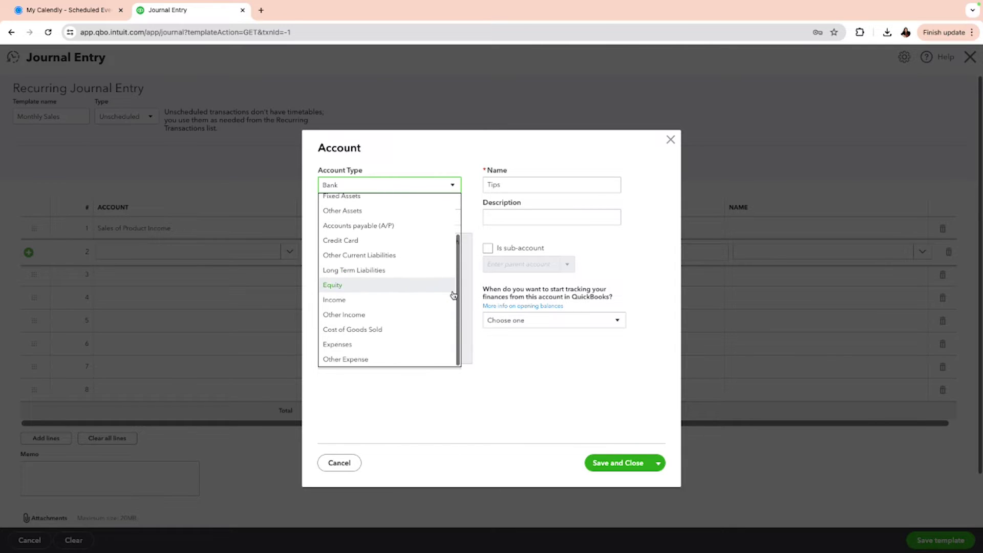
pyautogui.scroll(1, 389, 306)
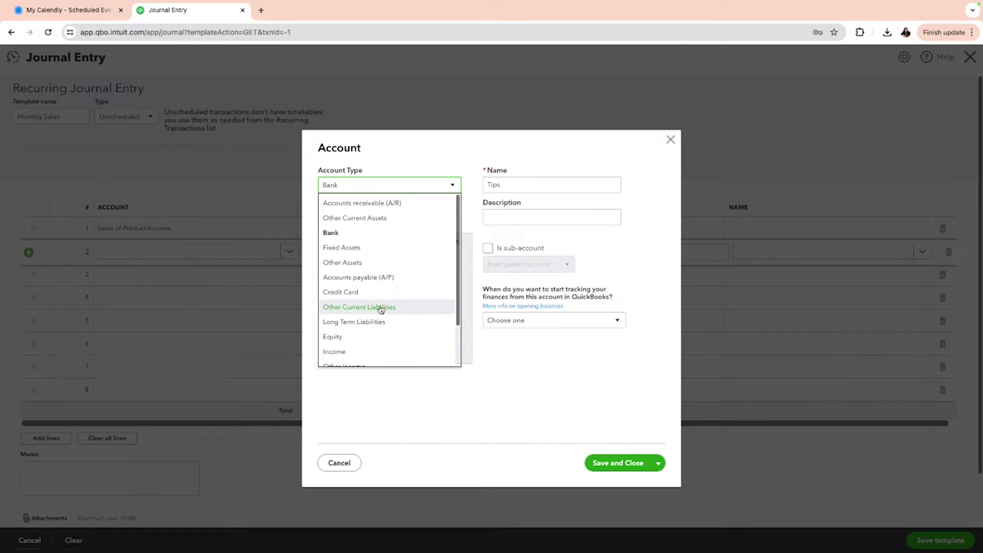
pyautogui.click(365, 307)
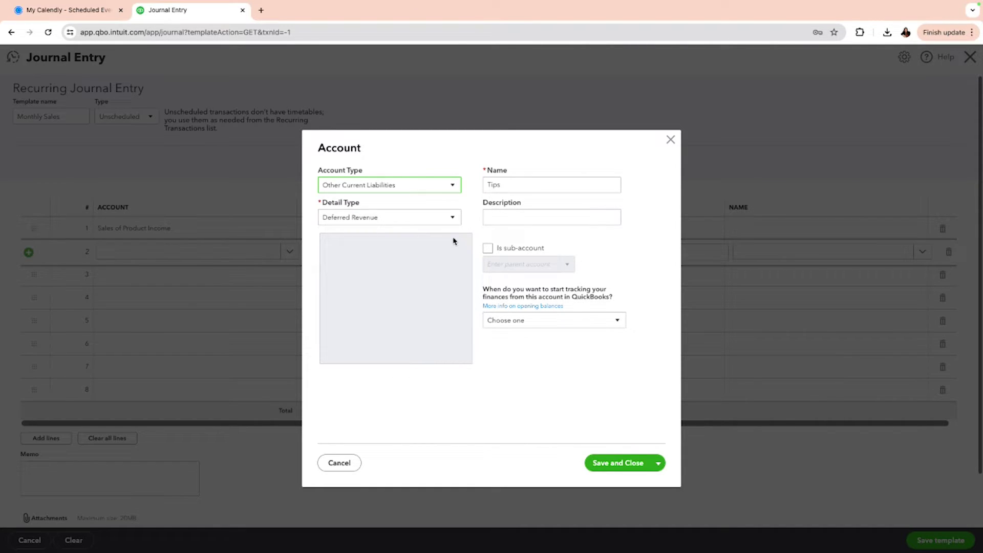
pyautogui.click(453, 218)
pyautogui.scroll(-2, 394, 341)
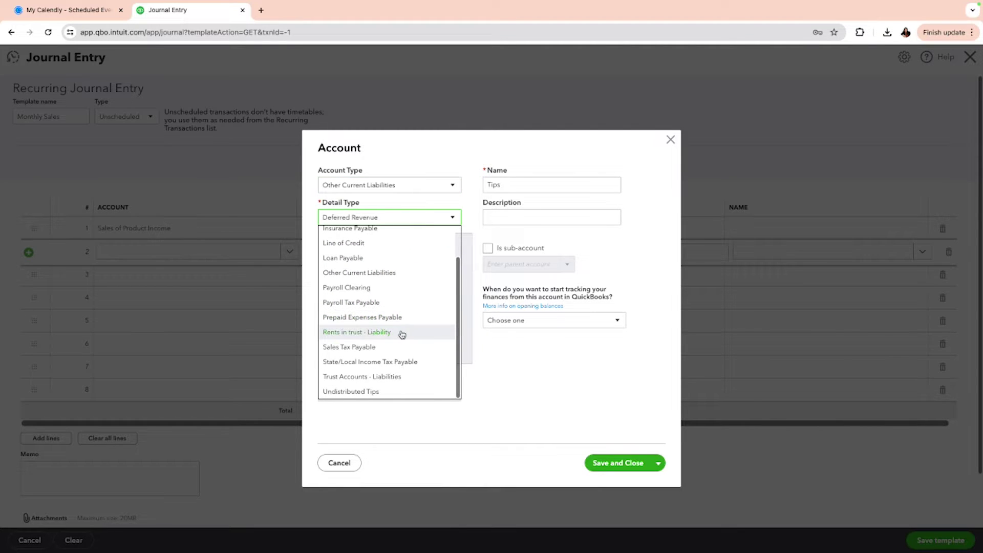
pyautogui.click(375, 391)
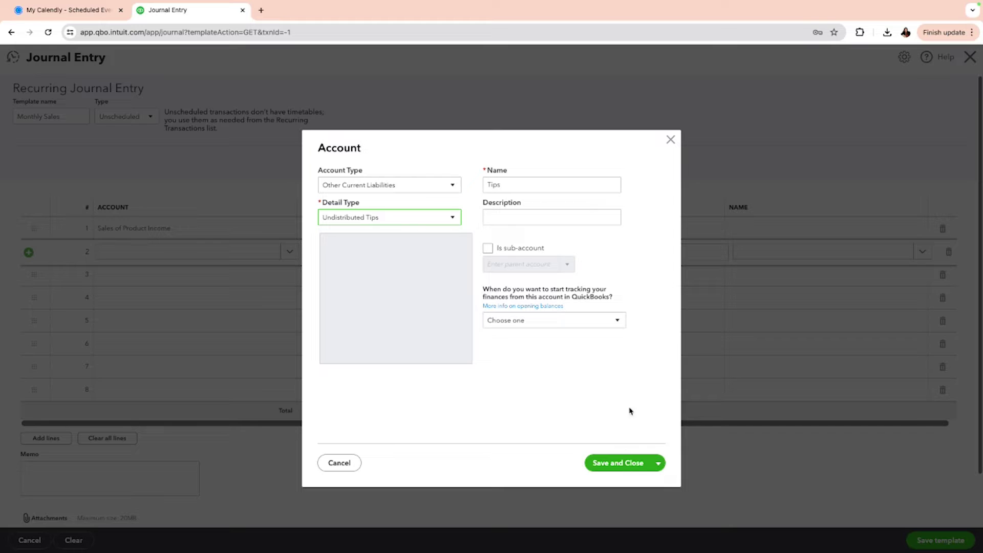
# Change the new account's name to "Tips Payable" and save the account.
pyautogui.click(532, 183)
pyautogui.doubleClick(532, 184)
pyautogui.click(531, 181)
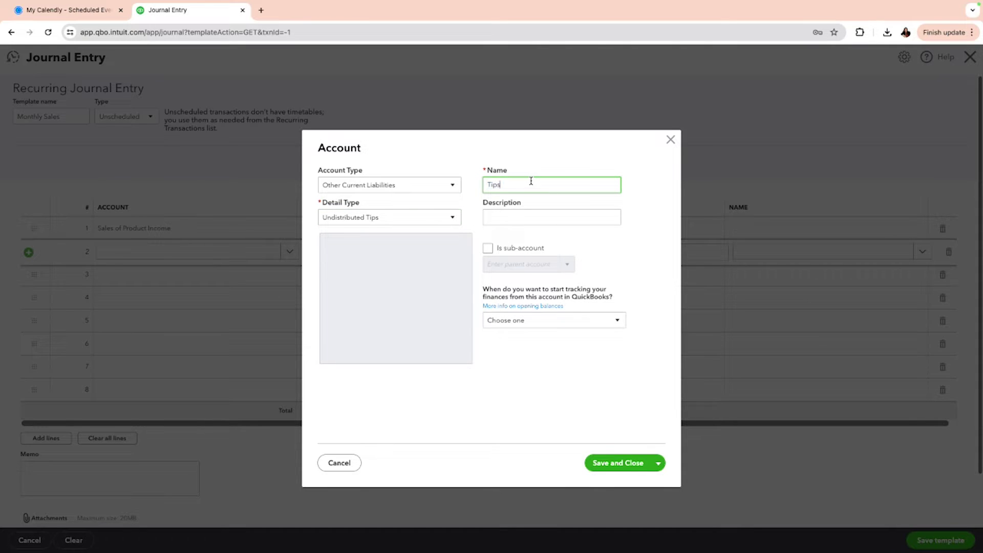
pyautogui.write('Payable')
pyautogui.click(607, 469)
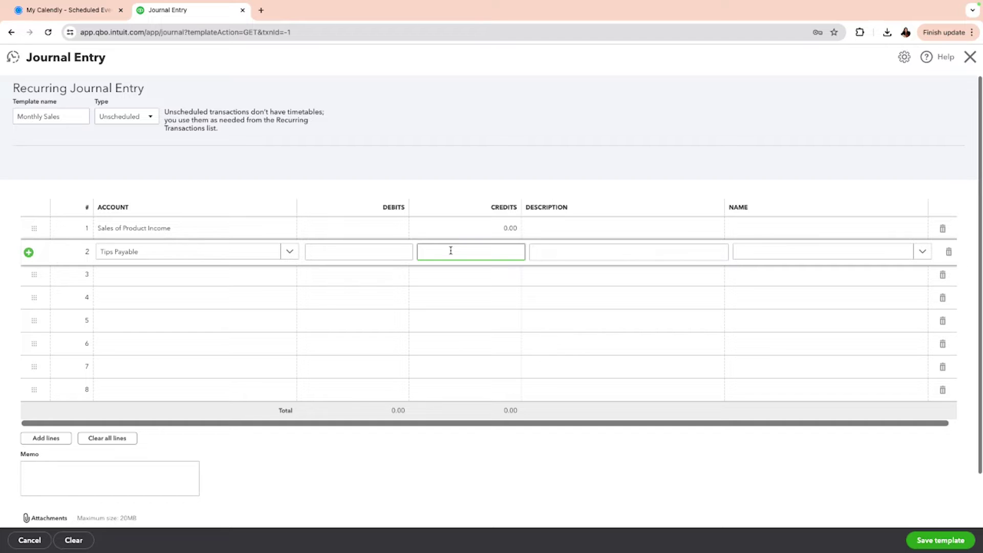
# Give the Tips Payable line a credit of 0 and the description "gratuity".
pyautogui.click(201, 275)
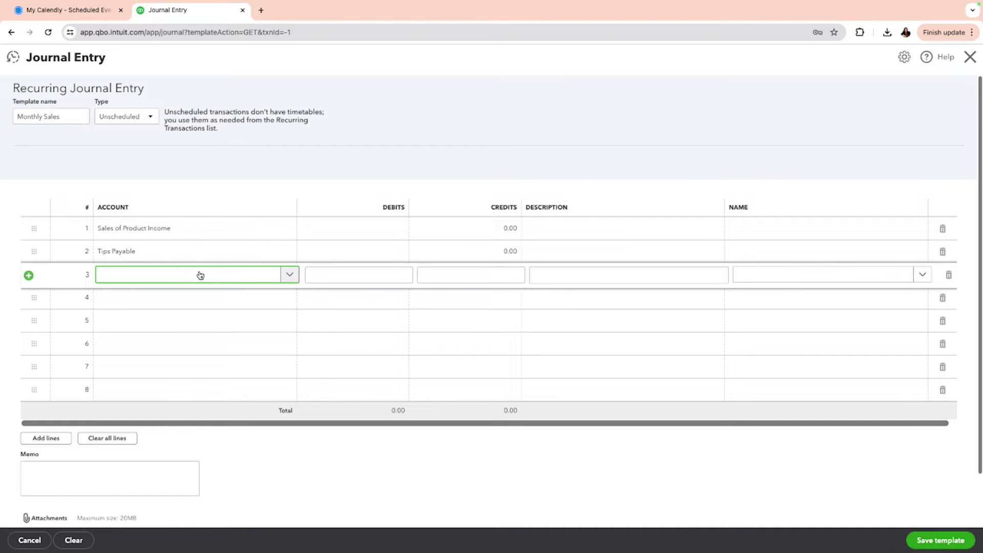
pyautogui.click(548, 255)
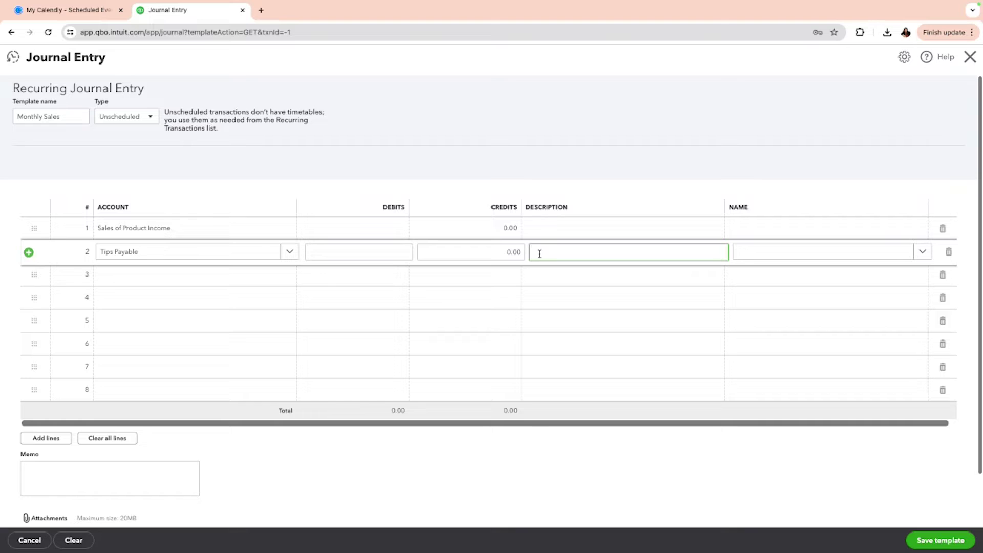
pyautogui.write('gratuity')
# Start adding a new account named "Sales Tax" from the account field of line 3.
pyautogui.click(242, 275)
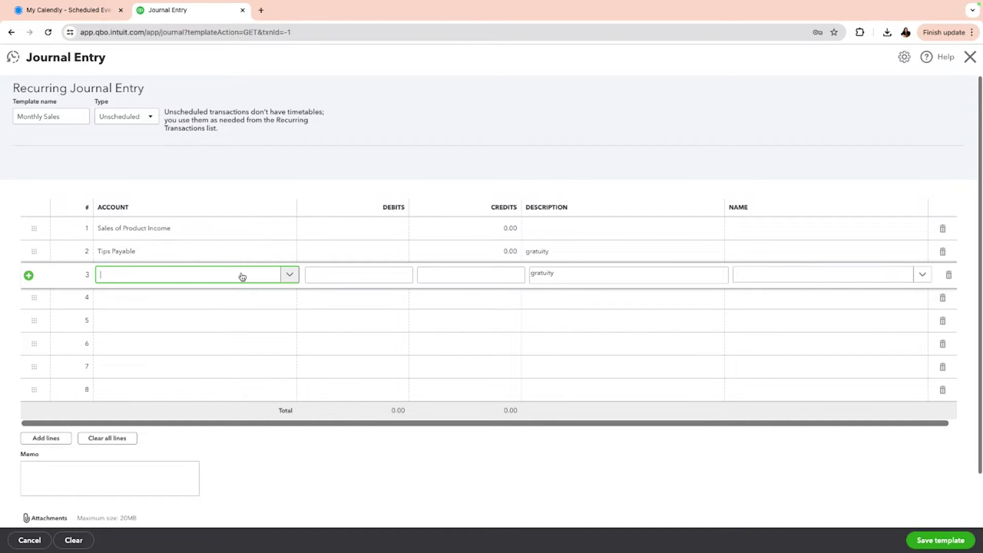
pyautogui.write('Sales Tax')
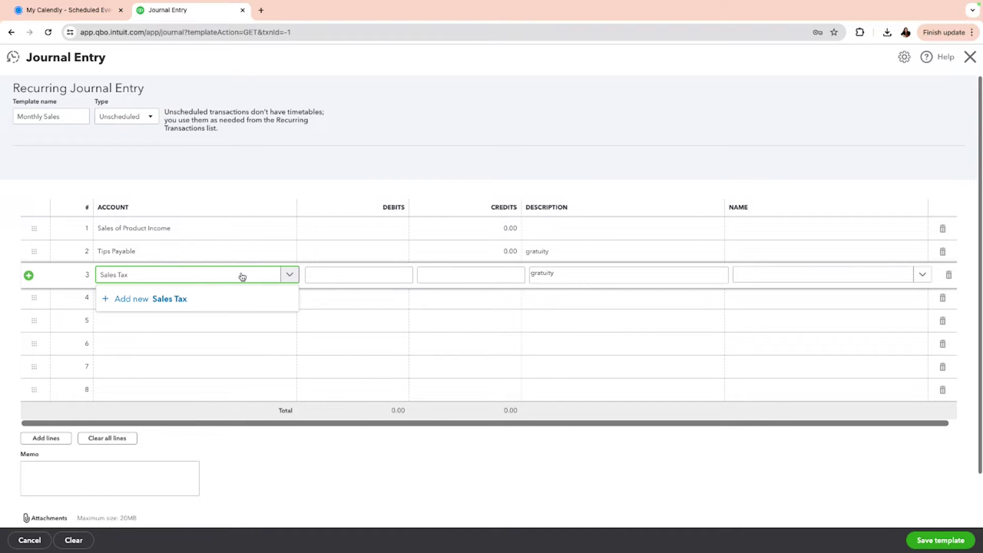
pyautogui.click(167, 299)
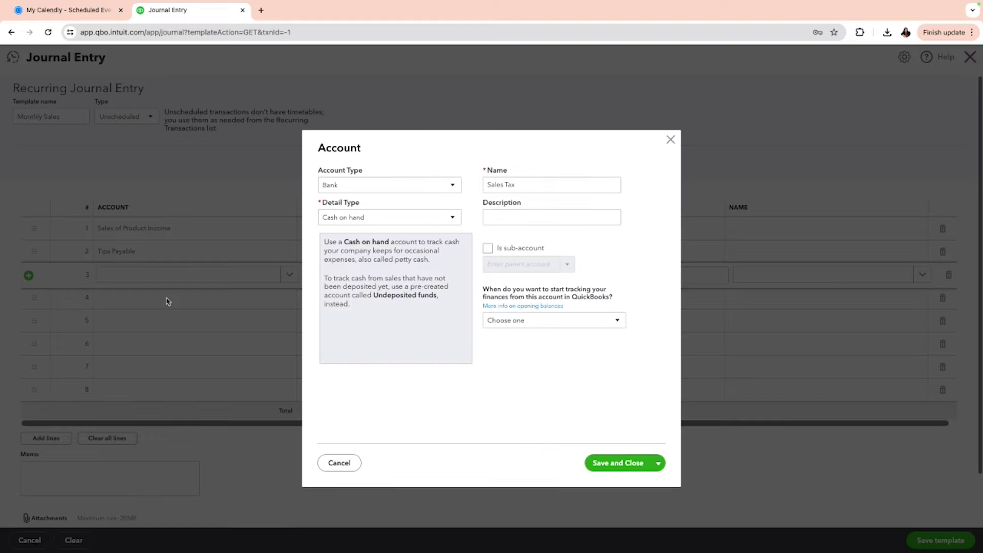
# Set the new account's type to Other Current Liabilities and its detail type to Sales Tax Payable.
pyautogui.click(453, 185)
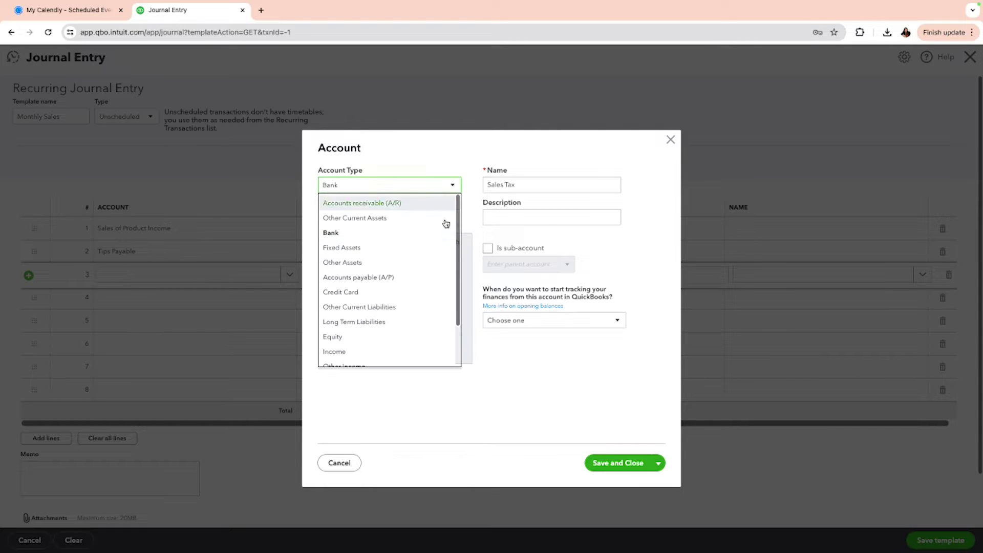
pyautogui.click(395, 311)
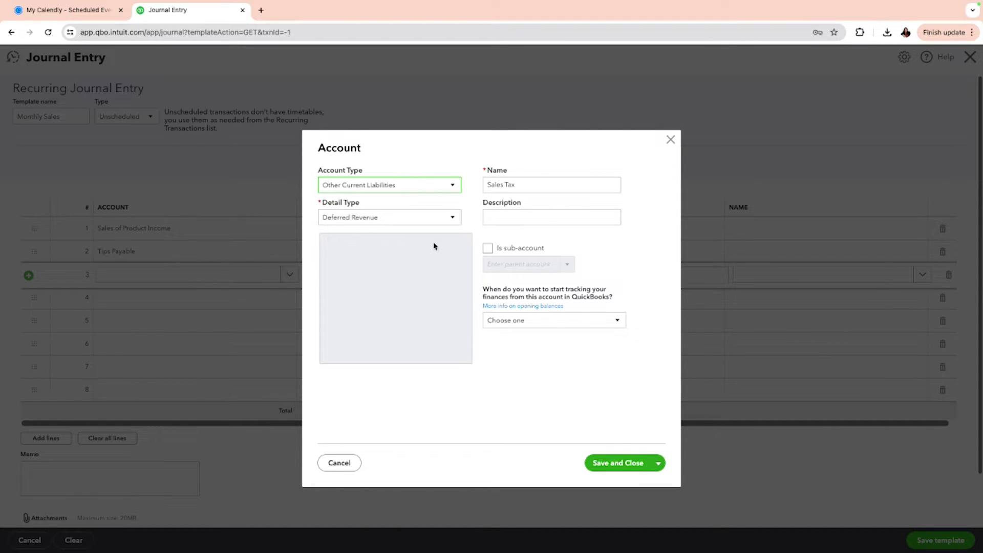
pyautogui.click(451, 221)
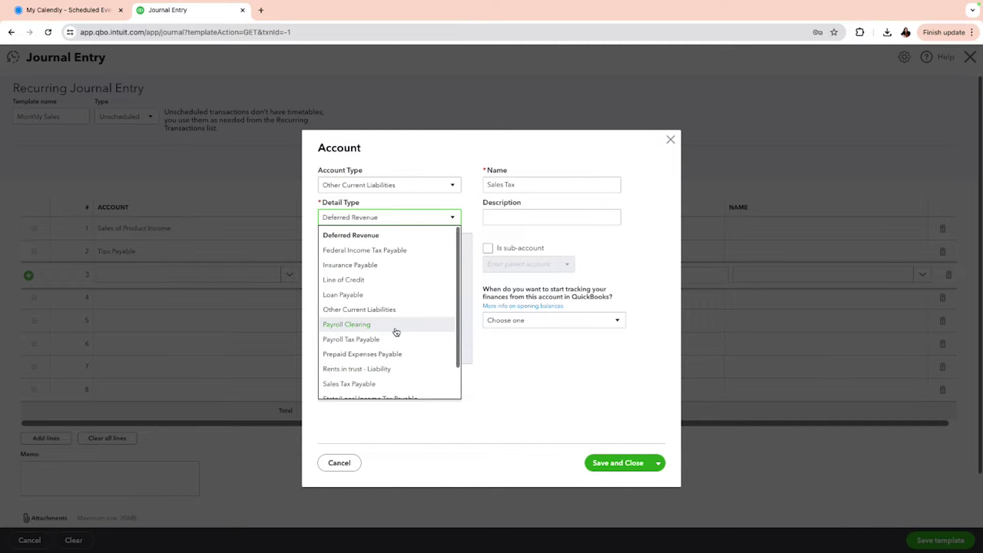
pyautogui.scroll(-1, 395, 331)
pyautogui.click(375, 347)
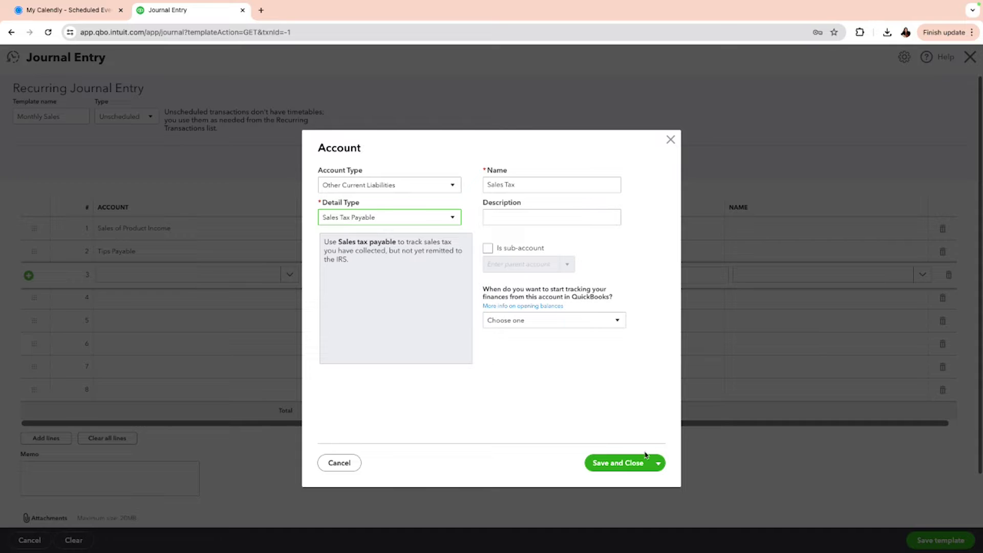
# Save the new account under the name "Sales Tax payable" and give its line a credit of 0.00.
pyautogui.click(556, 184)
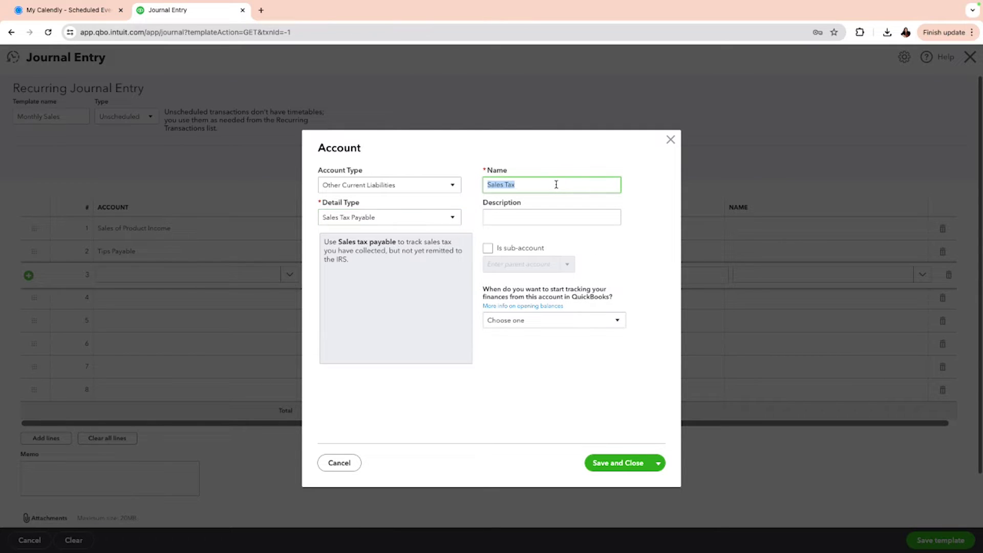
pyautogui.click(556, 185)
pyautogui.write('payable')
pyautogui.click(631, 463)
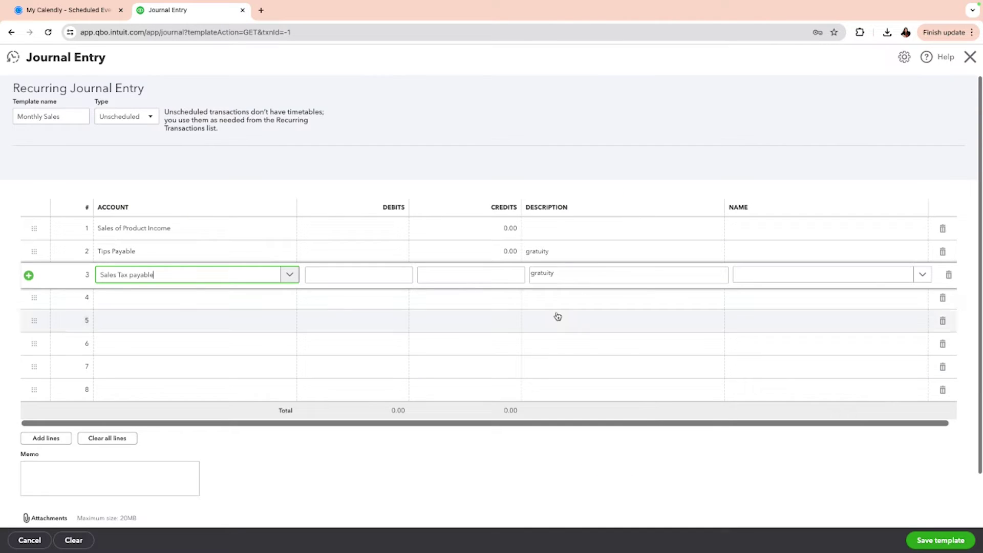
pyautogui.click(486, 279)
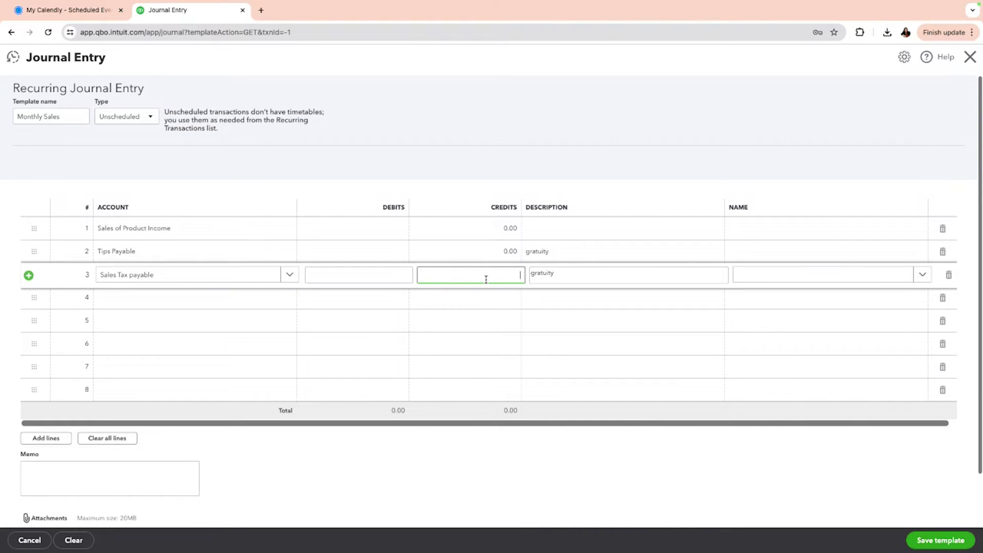
pyautogui.write('0.00')
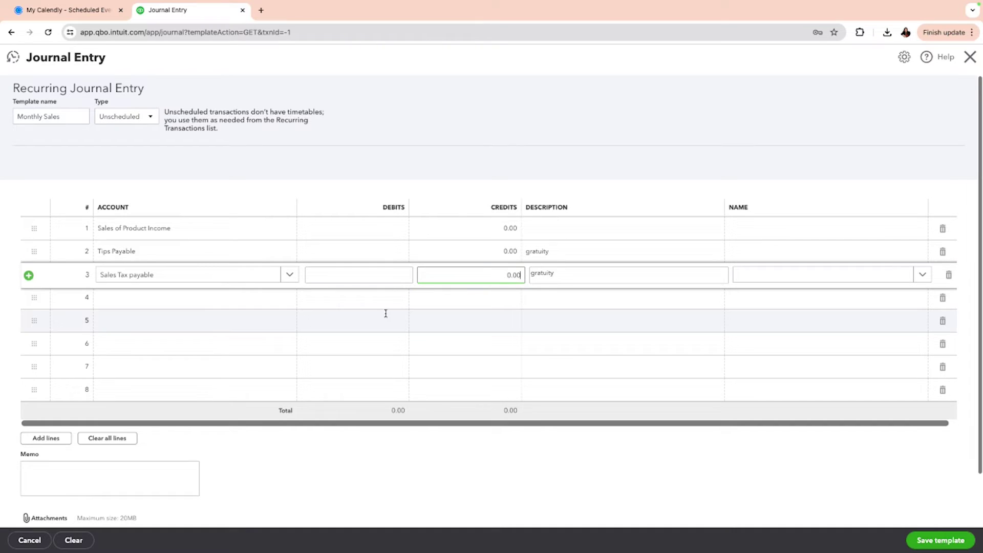
# Set the account of line 4 to the existing income account Discounts given.
pyautogui.click(235, 297)
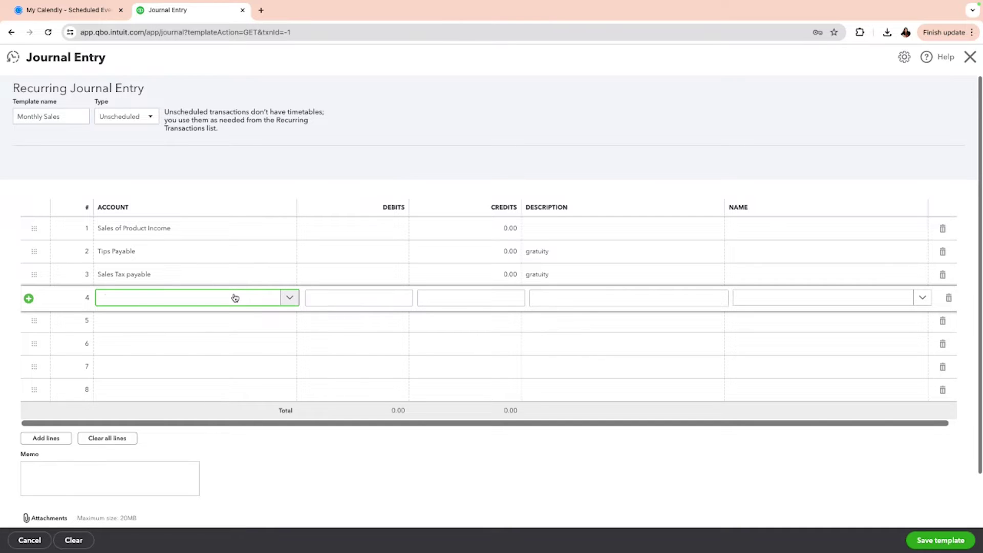
pyautogui.write('Discount')
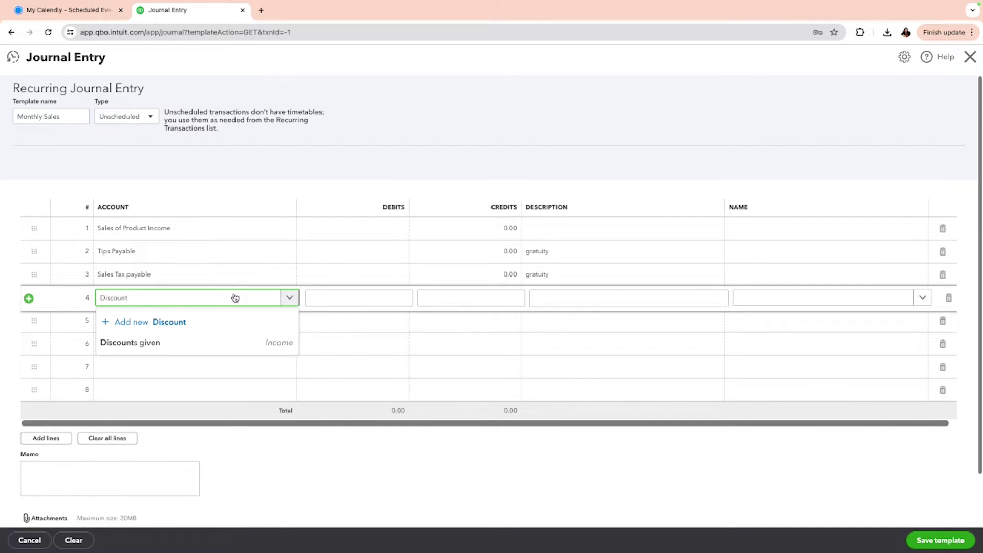
pyautogui.click(154, 342)
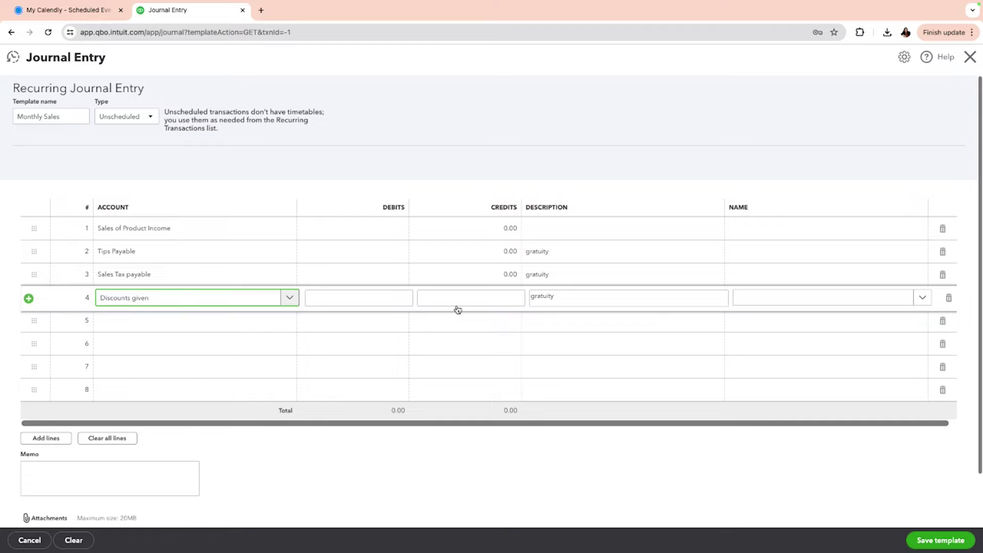
# Clear the "gratuity" description from lines 4 and 3, and give the Discounts given line a debit of 0.00.
pyautogui.doubleClick(536, 295)
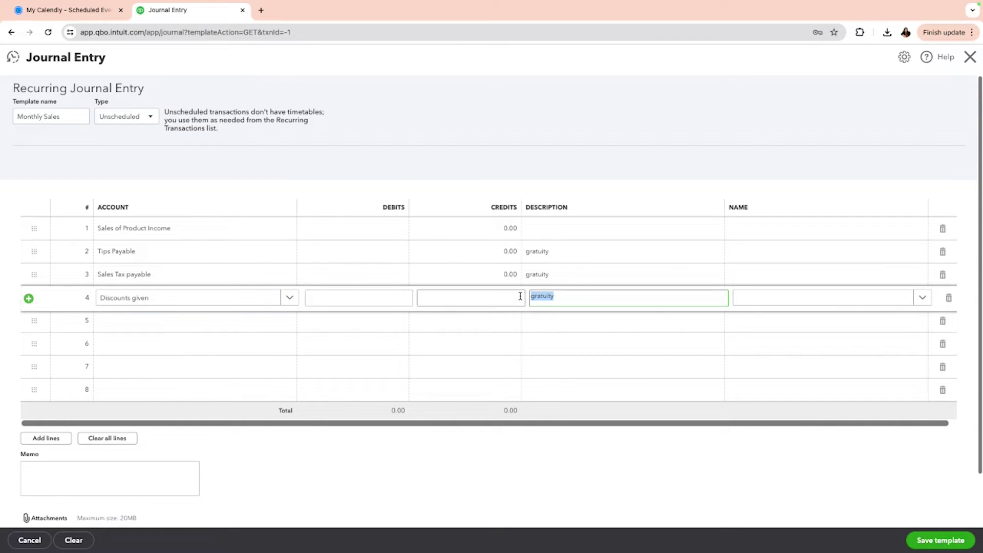
pyautogui.press('BackSpace')
pyautogui.doubleClick(536, 276)
pyautogui.press('BackSpace')
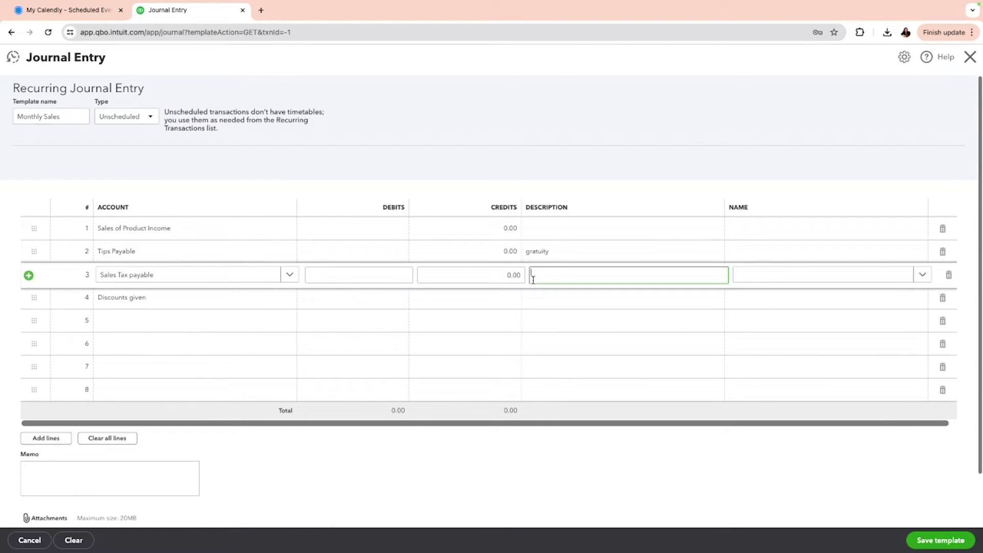
pyautogui.click(340, 303)
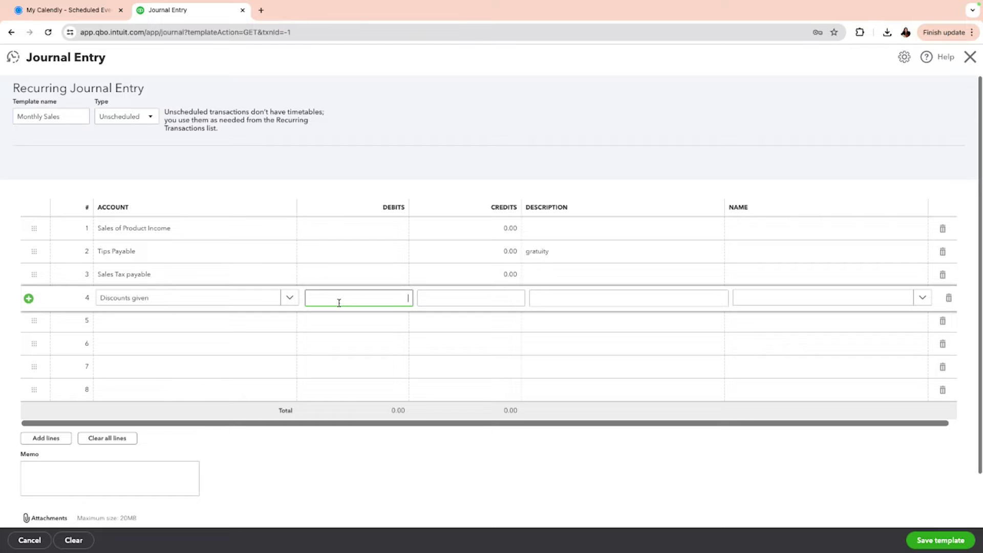
pyautogui.write('0.00')
pyautogui.click(174, 322)
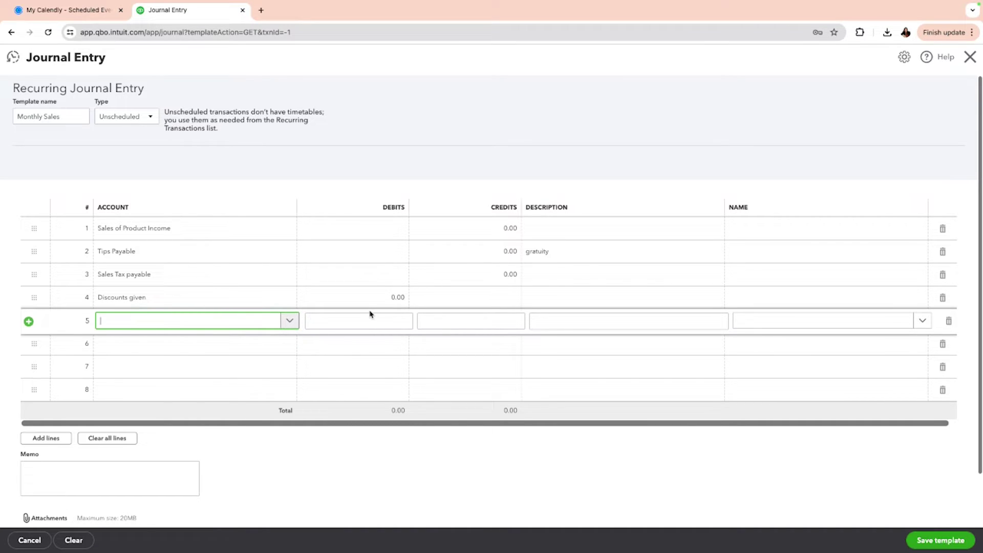
pyautogui.write('Cash')
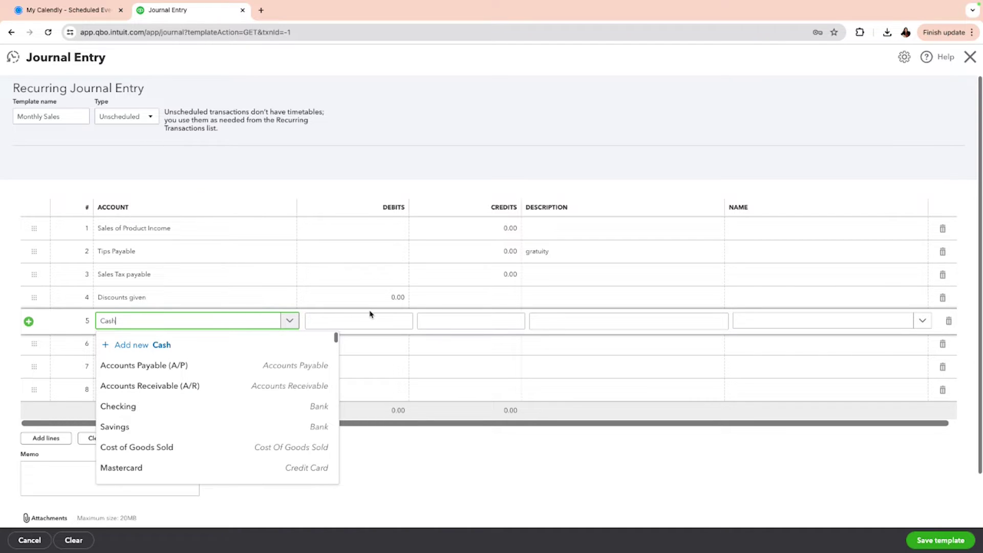
pyautogui.write(' Deposit')
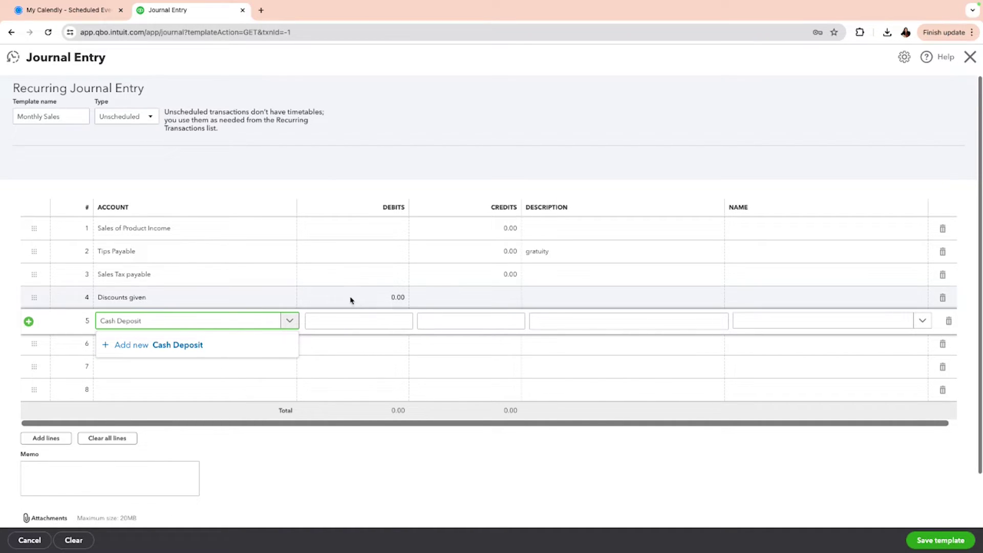
pyautogui.click(219, 355)
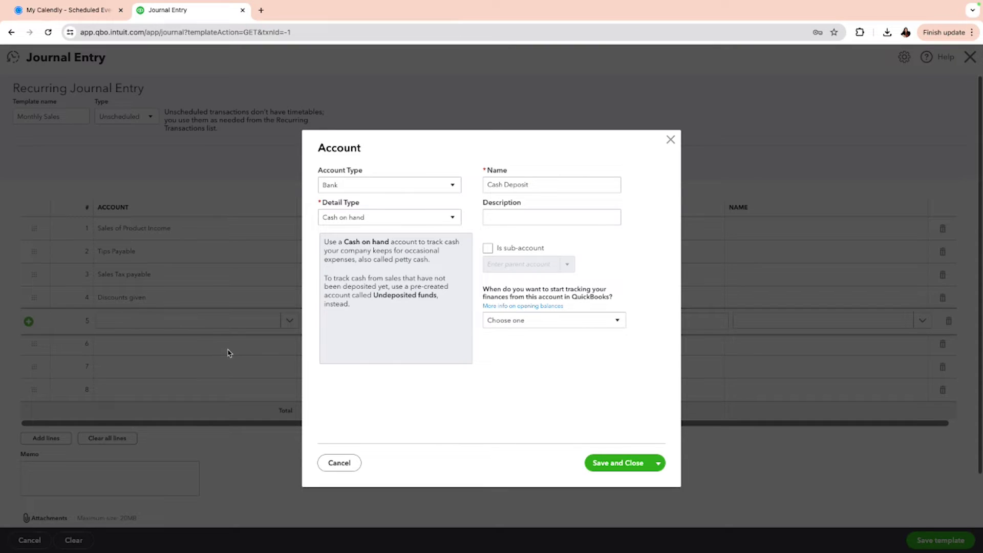
pyautogui.click(671, 141)
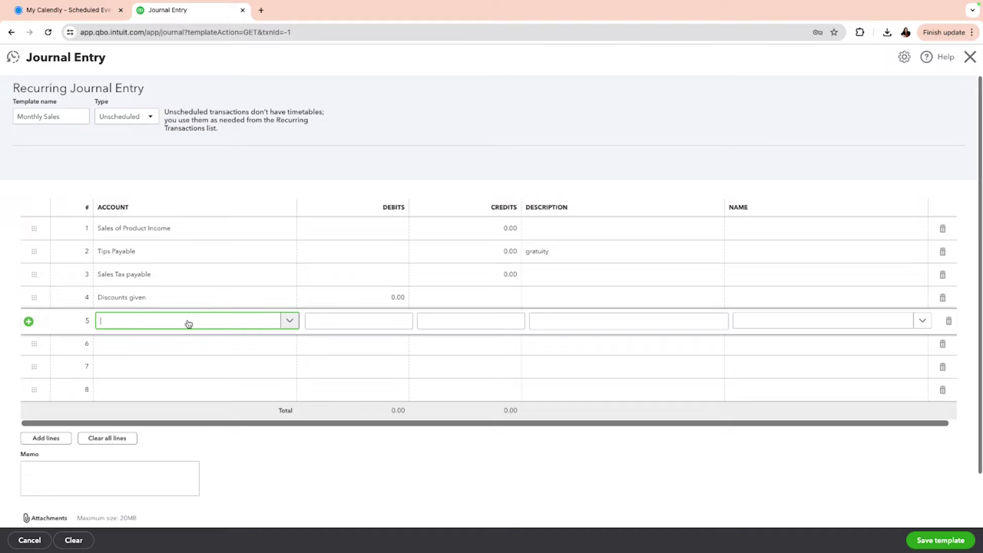
# Create a Bank account named "Cash" with detail type Cash on hand for line 5 and give the line a debit of 0.00.
pyautogui.write('Cash')
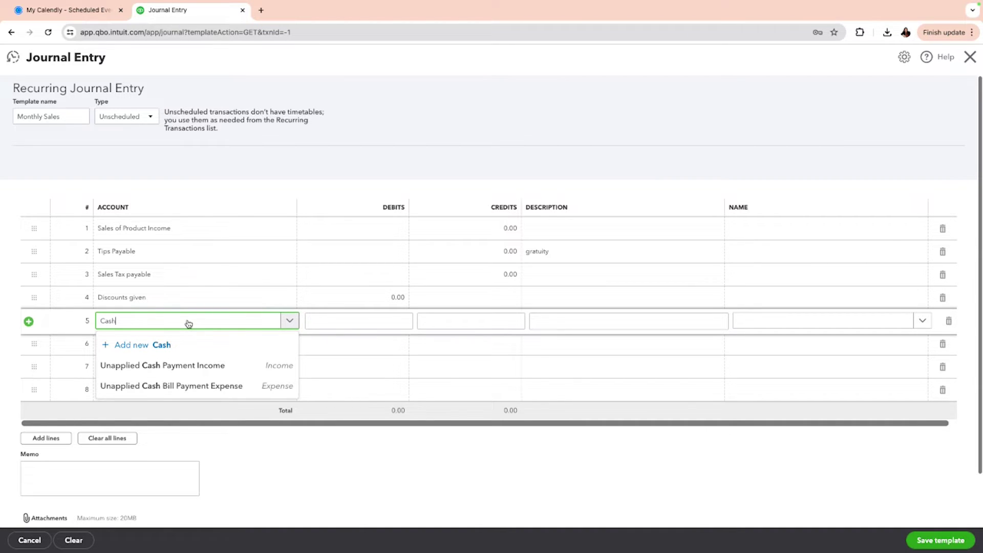
pyautogui.click(107, 349)
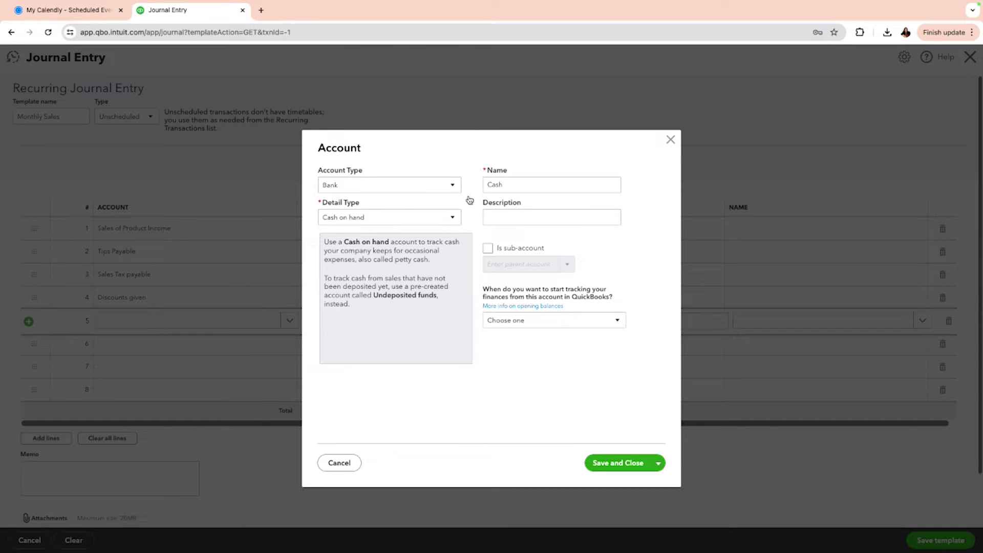
pyautogui.click(625, 464)
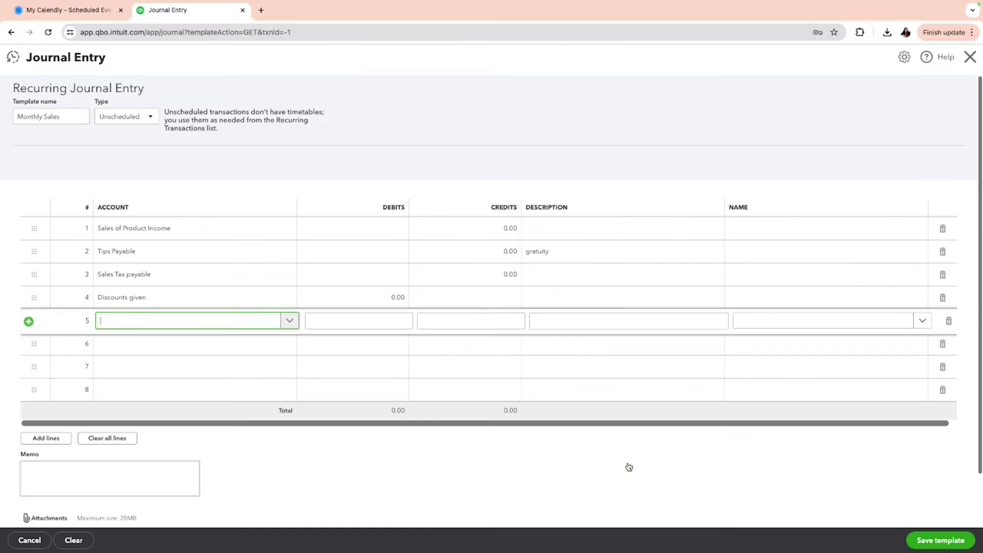
pyautogui.click(374, 322)
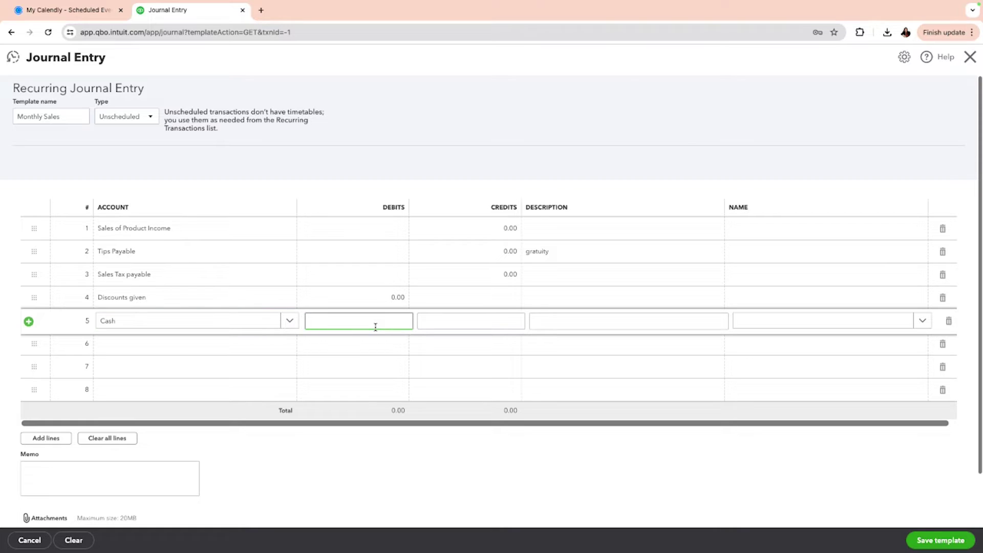
pyautogui.write('0.00')
# Create a Bank account named "Toast Clearance Account" with detail type Cash on hand for line 6 and give the line a debit of 0.00.
pyautogui.click(218, 346)
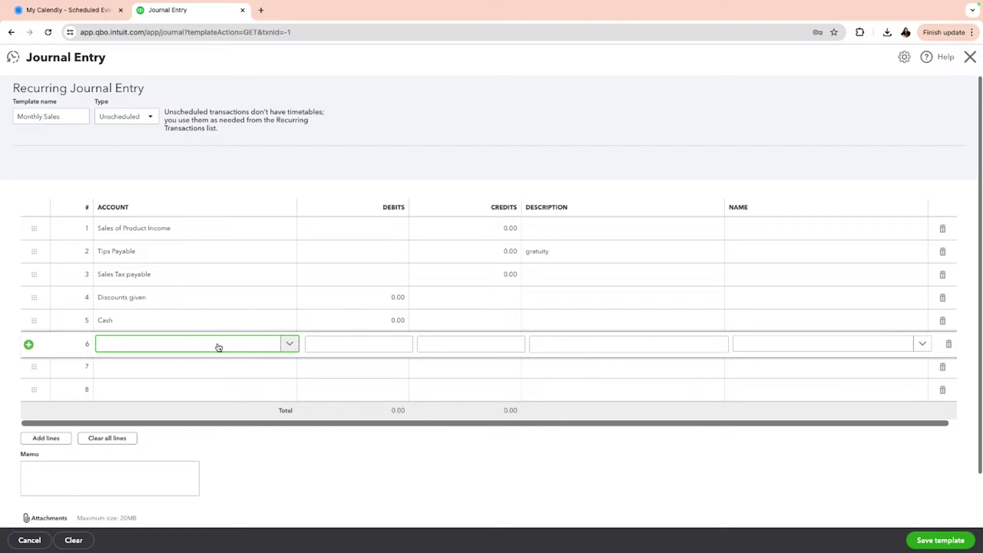
pyautogui.write('Toast')
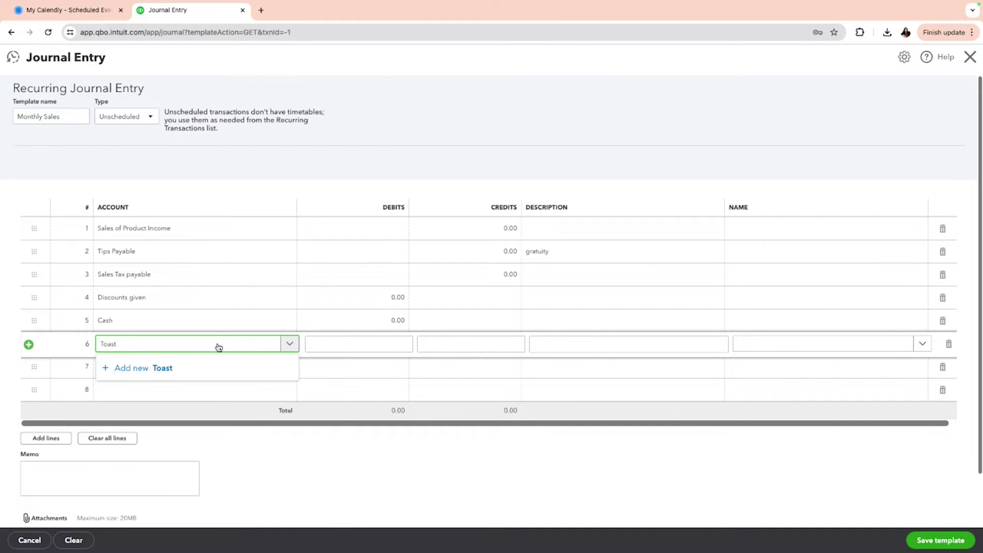
pyautogui.write(' Clearance Account')
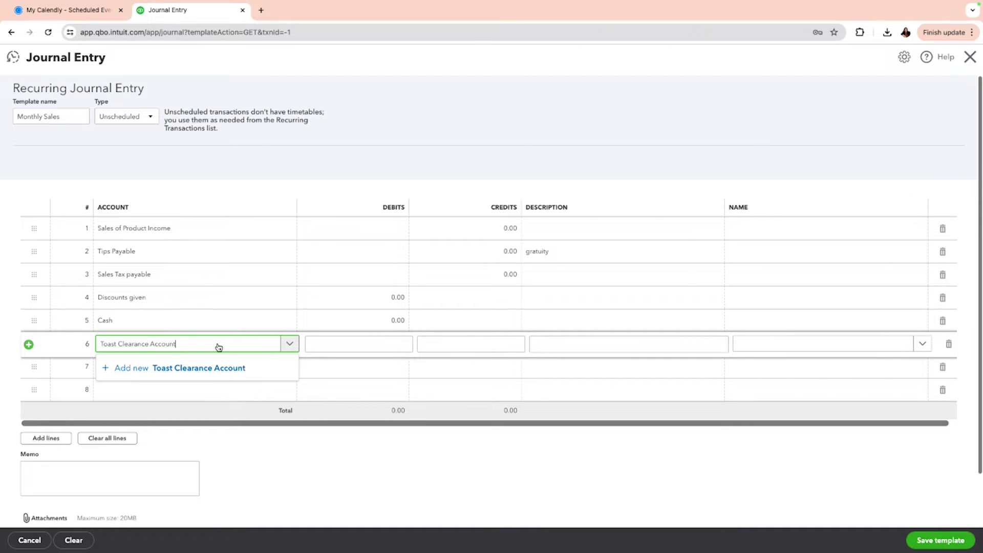
pyautogui.click(228, 369)
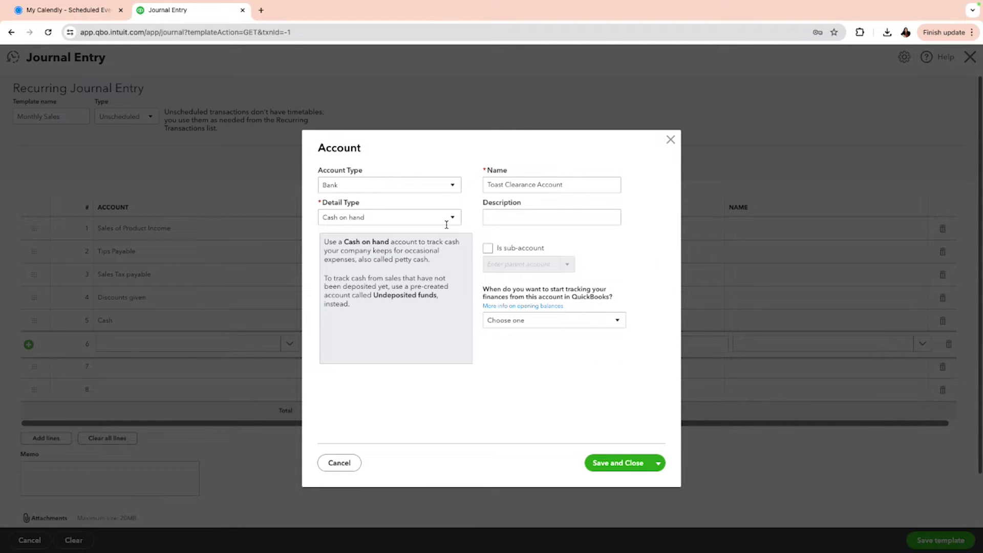
pyautogui.click(625, 467)
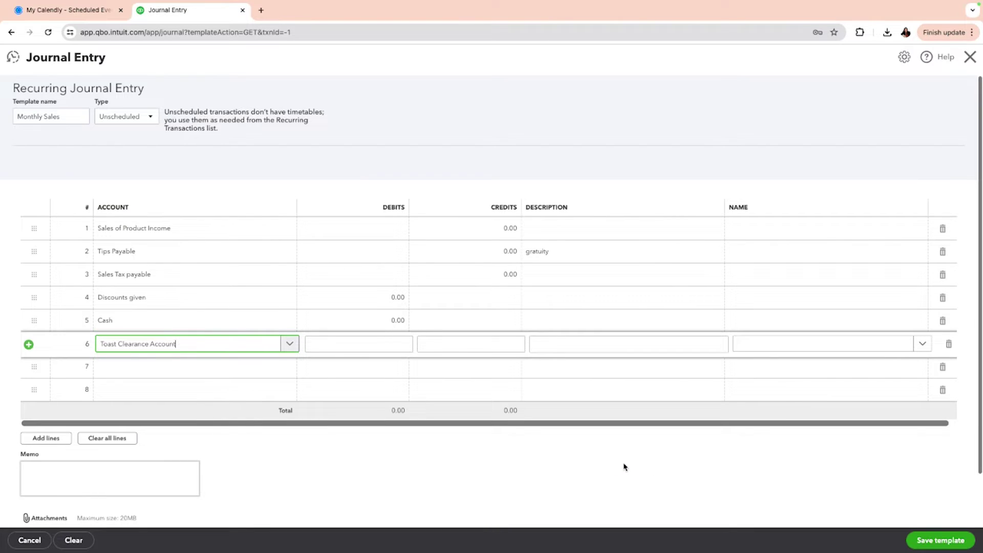
pyautogui.click(397, 344)
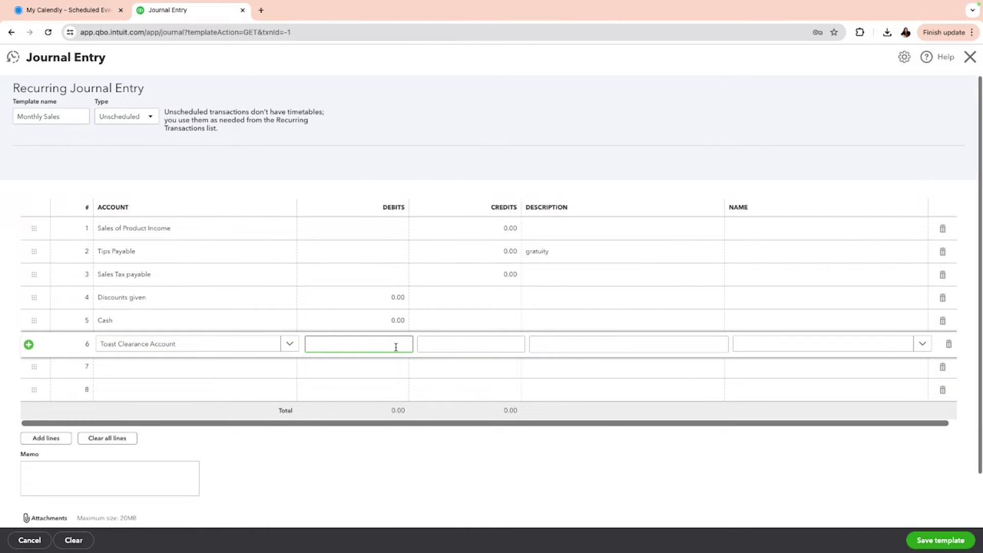
pyautogui.write('0')
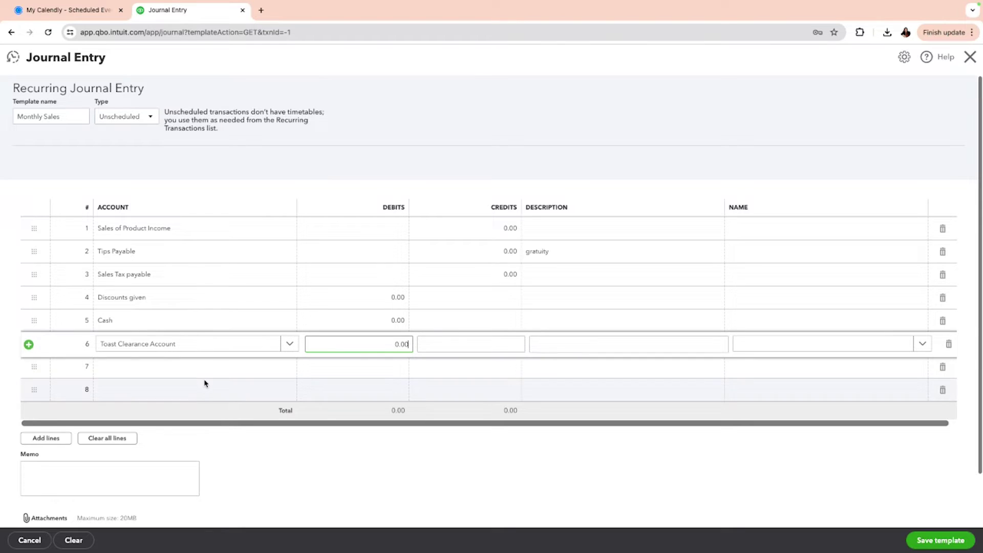
# Start a new account named "Gift Card" from the account field of line 7.
pyautogui.click(217, 369)
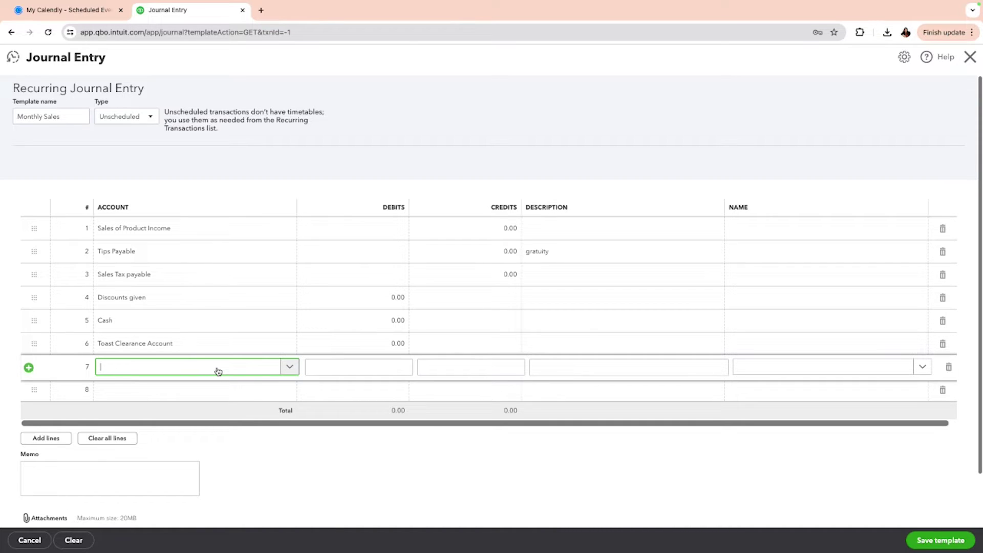
pyautogui.write('Gift')
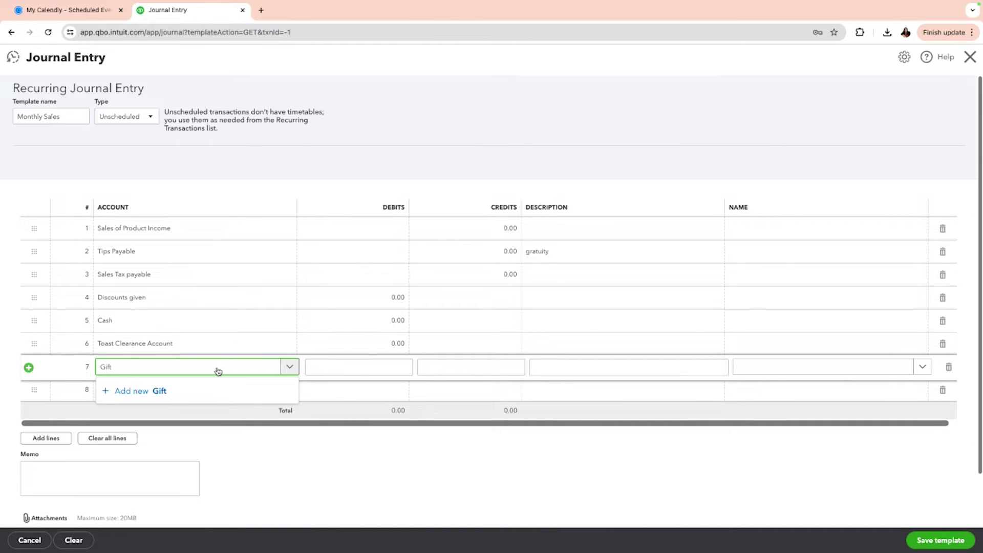
pyautogui.write(' Card Sold')
pyautogui.press('BackSpace')
pyautogui.press('BackSpace')
pyautogui.press('BackSpace')
pyautogui.press('BackSpace')
pyautogui.write('Redeemed')
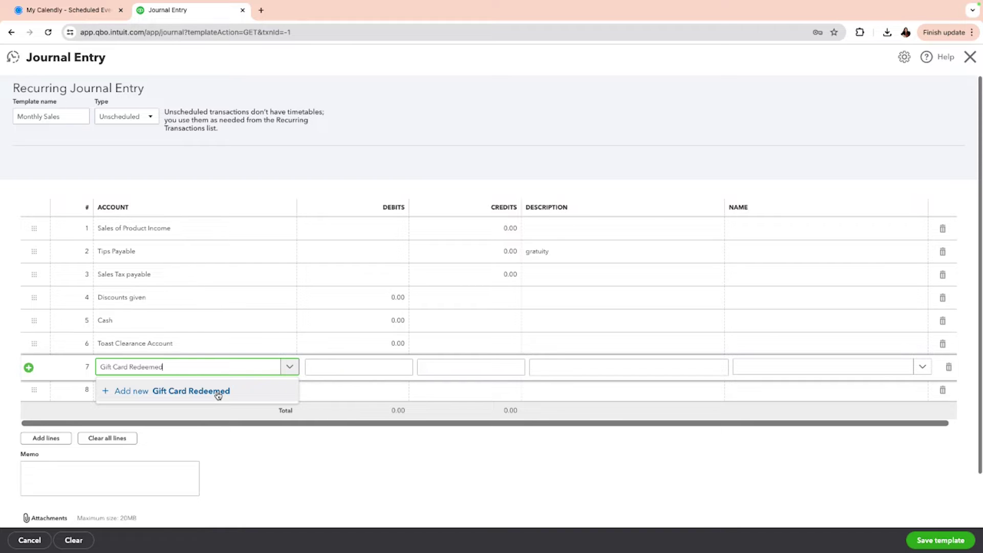
pyautogui.press('BackSpace')
pyautogui.press('BackSpace')
pyautogui.press('BackSpace')
pyautogui.press('BackSpace')
pyautogui.press('BackSpace')
pyautogui.press('BackSpace')
pyautogui.press('BackSpace')
pyautogui.press('BackSpace')
pyautogui.click(155, 391)
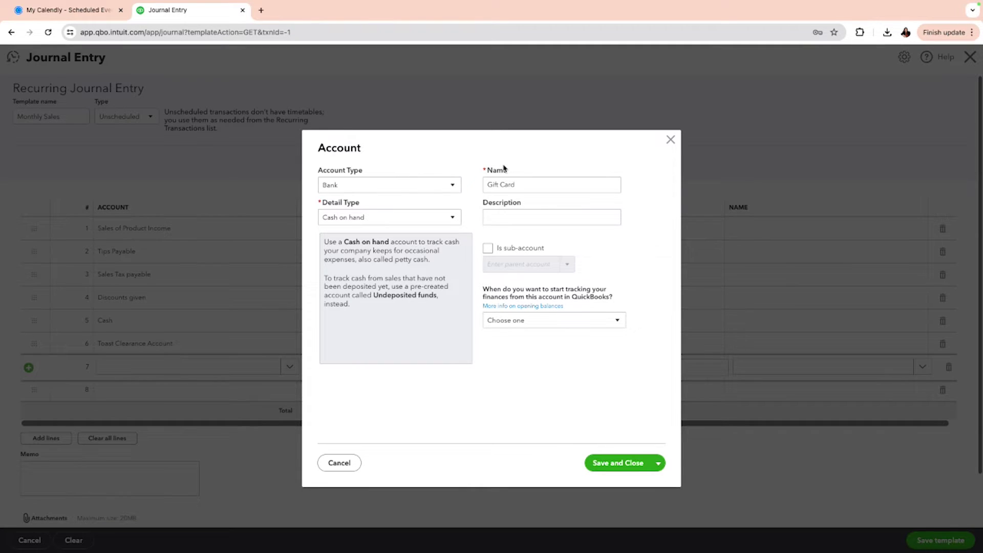
# Save Gift Card with account type and detail type Other Current Liabilities, and give line 7 a debit of 0.00.
pyautogui.click(455, 186)
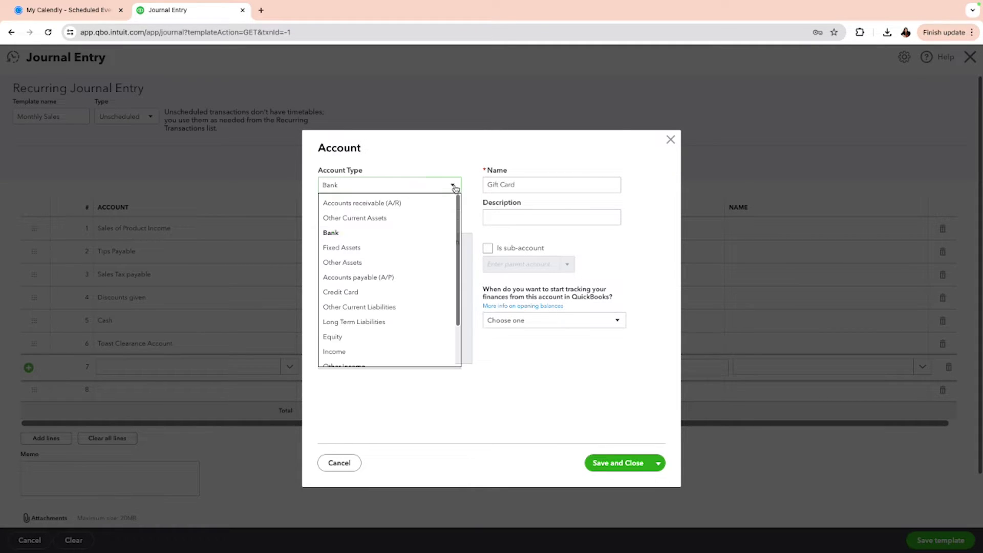
pyautogui.click(389, 307)
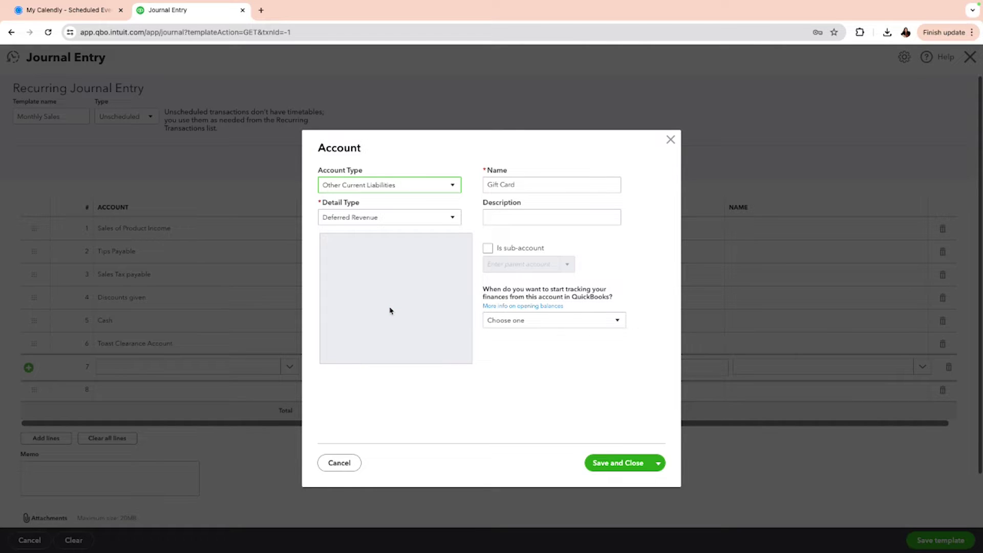
pyautogui.click(440, 220)
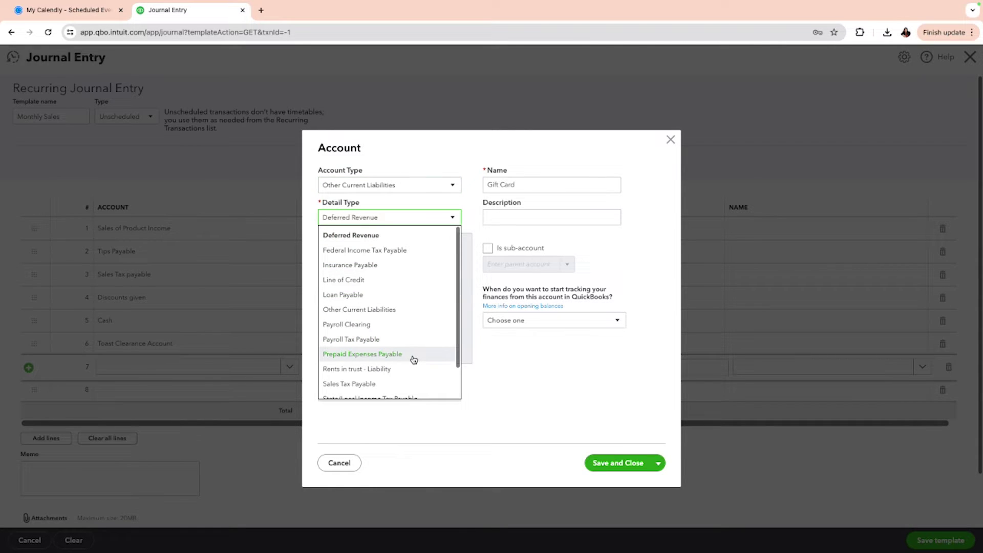
pyautogui.scroll(-3, 413, 360)
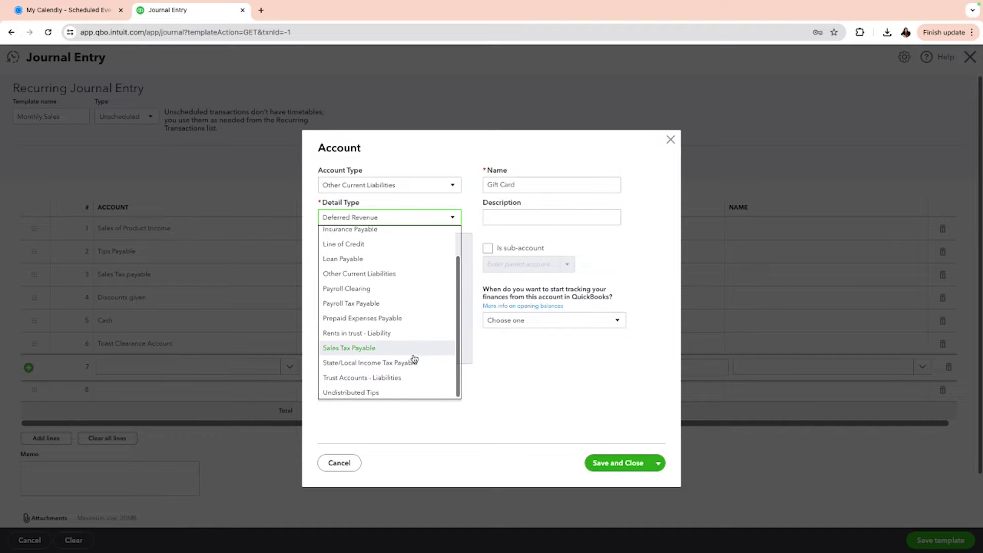
pyautogui.scroll(1, 414, 359)
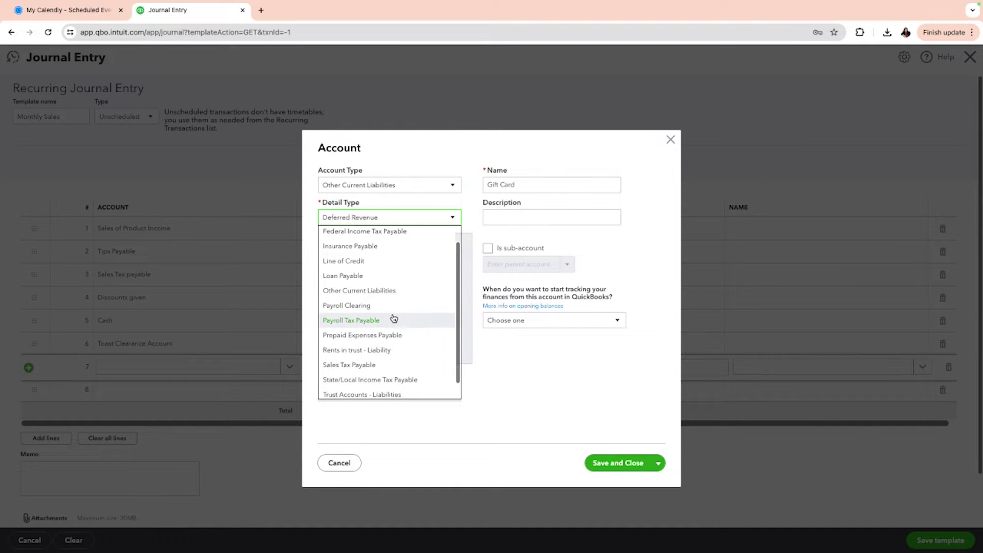
pyautogui.click(375, 290)
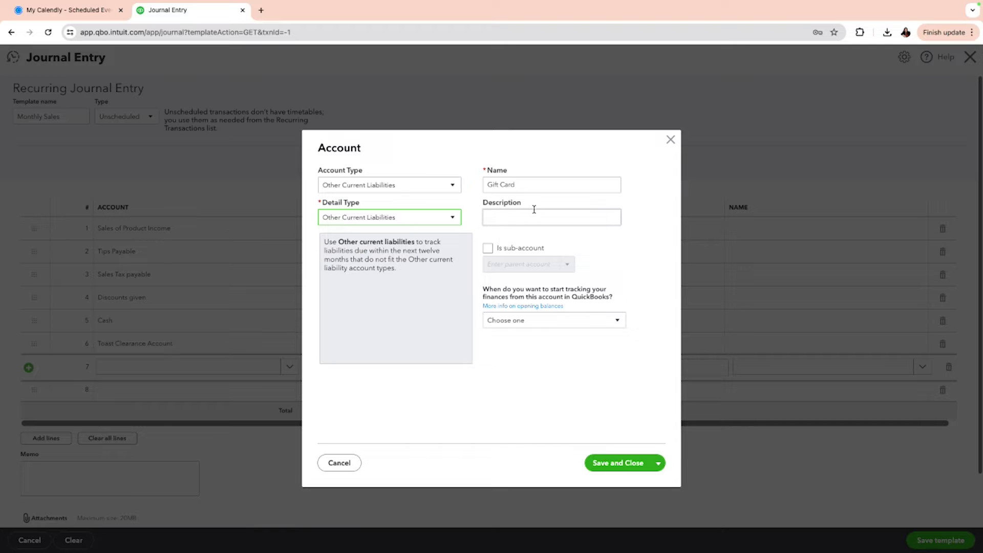
pyautogui.click(627, 463)
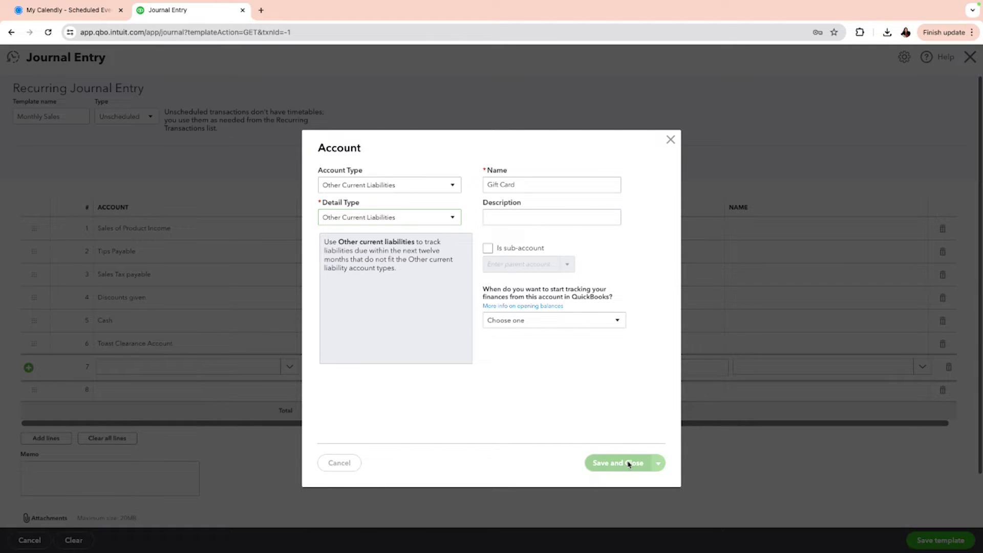
pyautogui.click(387, 371)
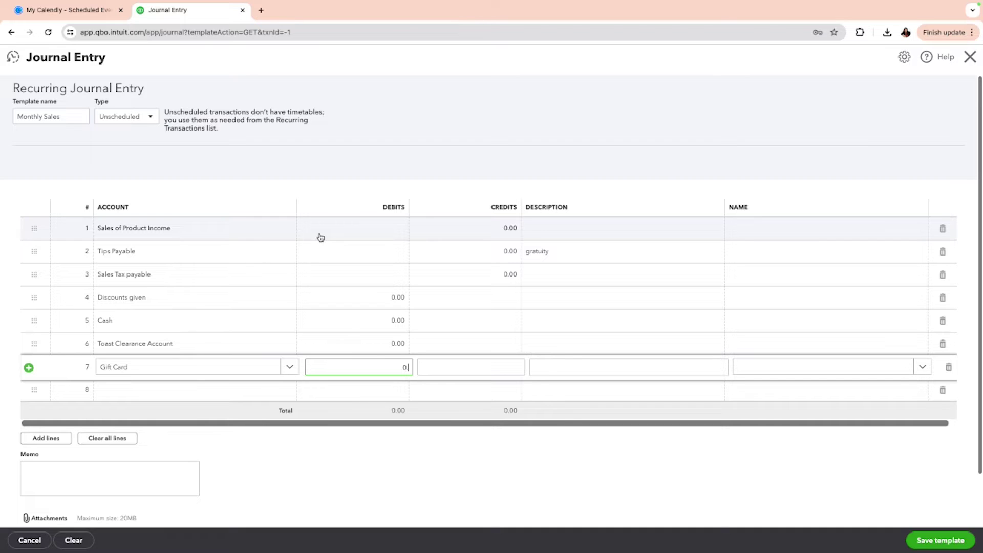
pyautogui.write('.00')
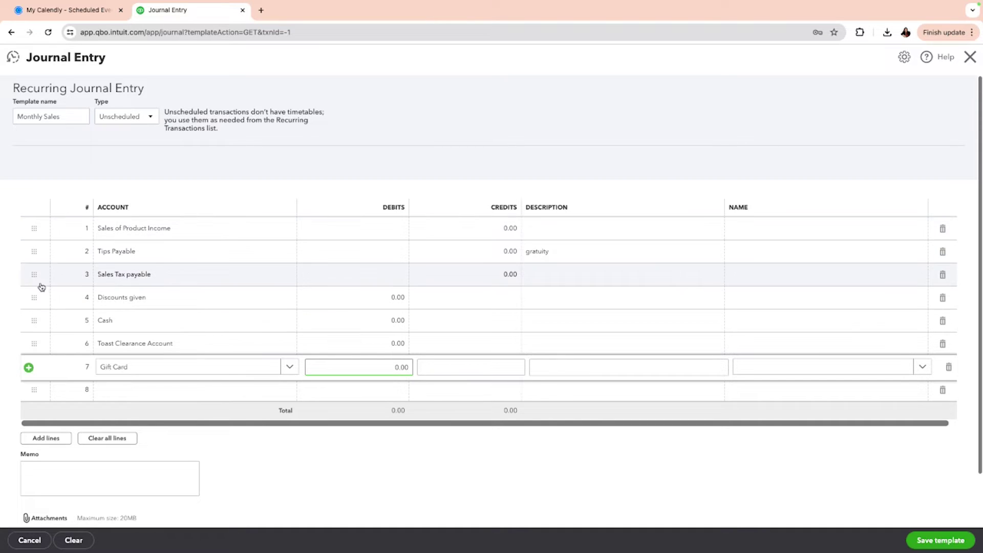
pyautogui.click(86, 277)
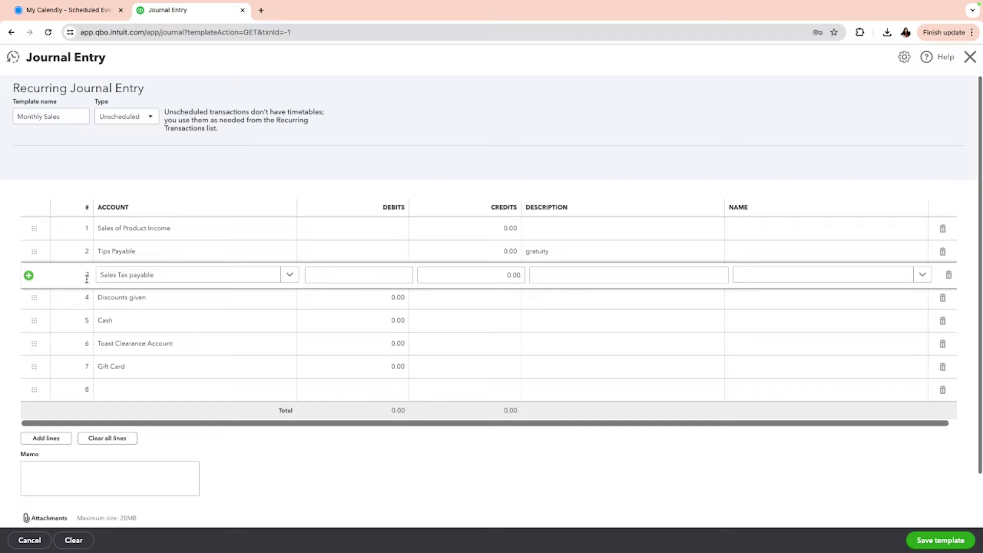
pyautogui.click(30, 276)
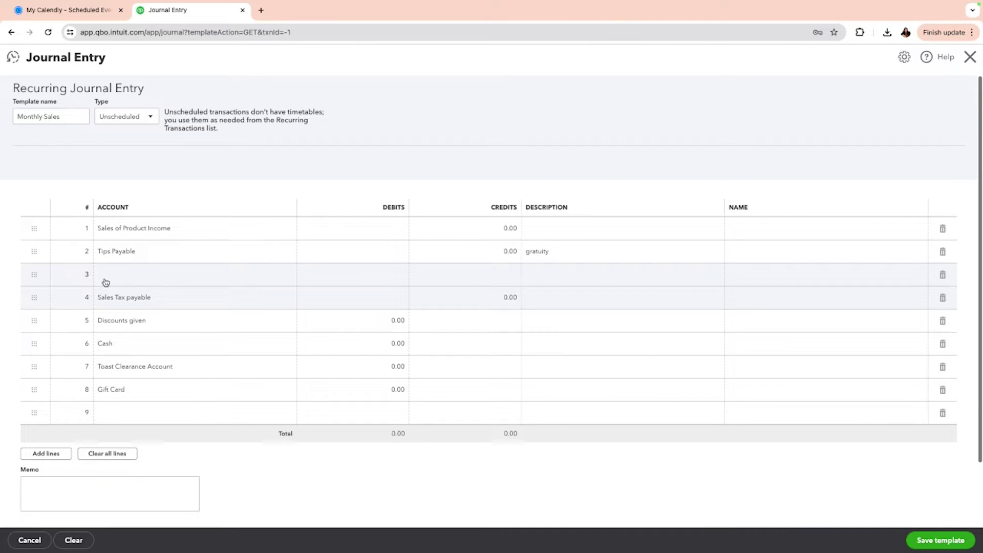
pyautogui.click(942, 277)
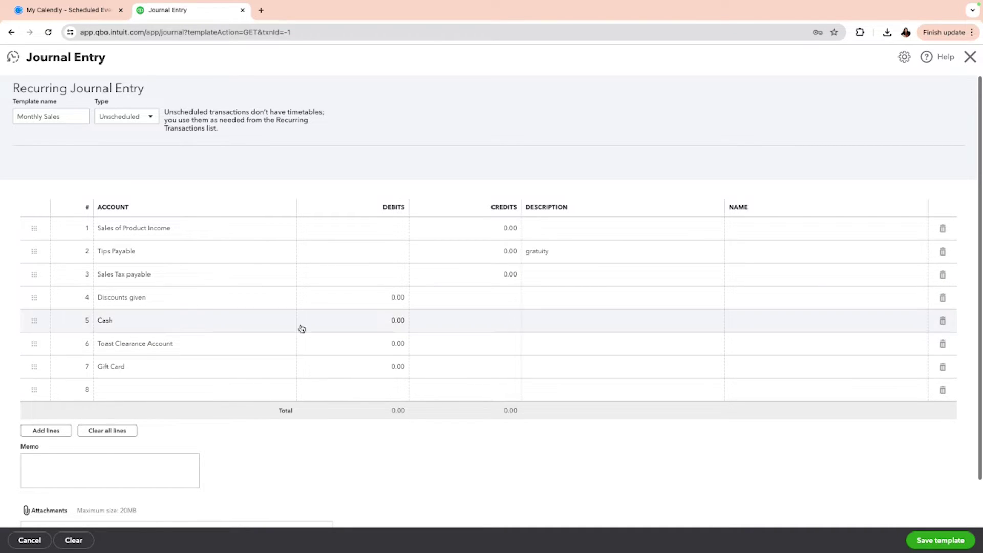
# Insert a line above Discounts given and set its account to the existing Gift Card liability account.
pyautogui.click(87, 301)
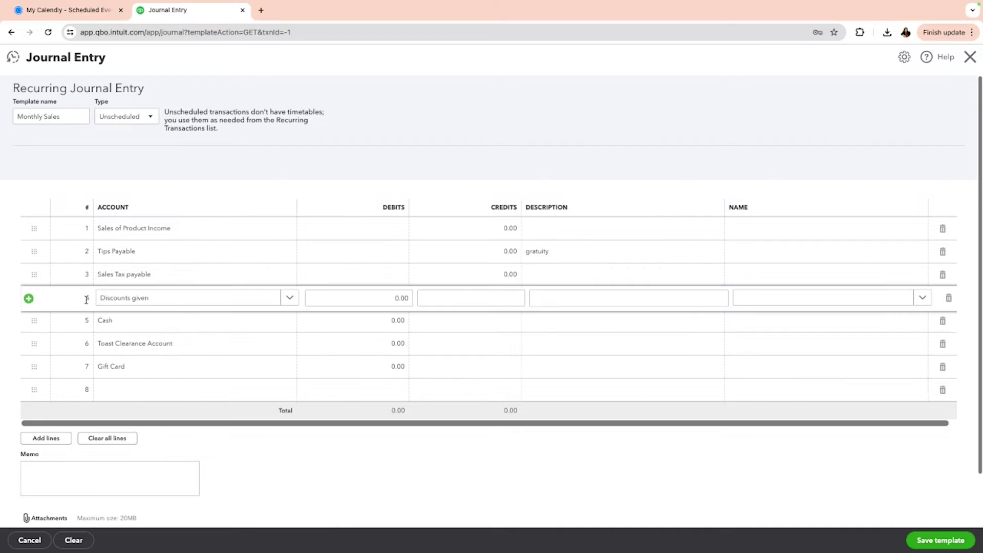
pyautogui.click(28, 298)
pyautogui.click(216, 298)
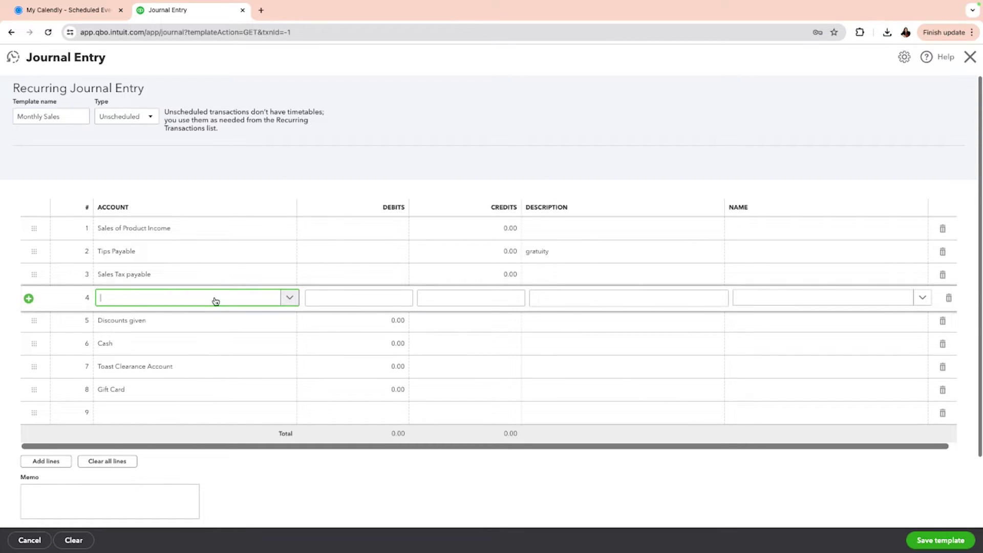
pyautogui.write('Gift')
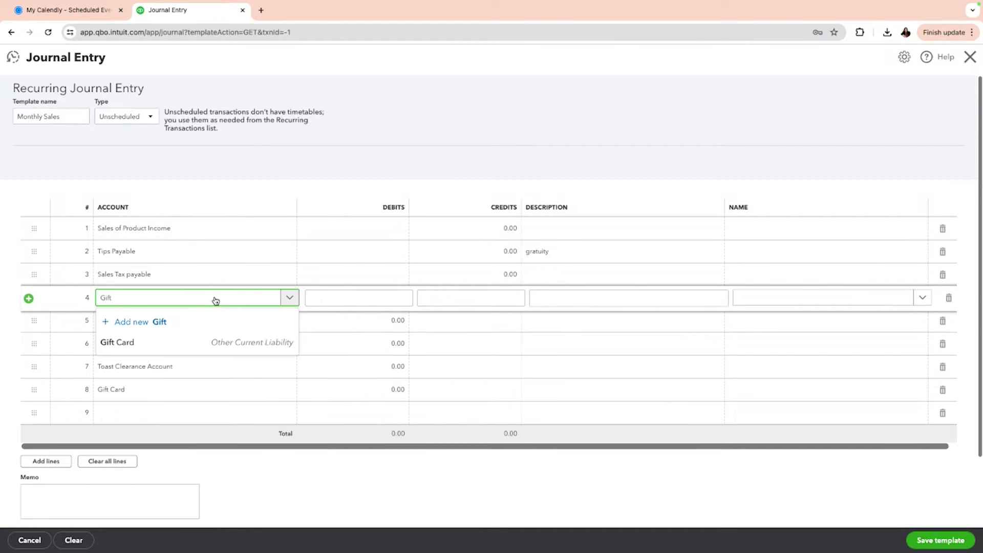
pyautogui.click(150, 341)
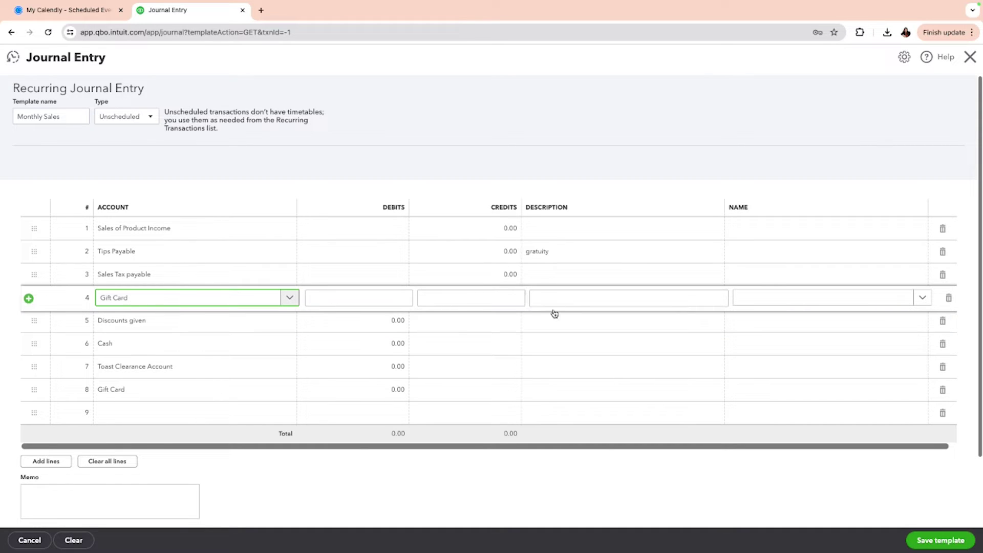
# Give the new Gift Card line 4 a credit of 0.00 and the description "gift card sold".
pyautogui.click(478, 300)
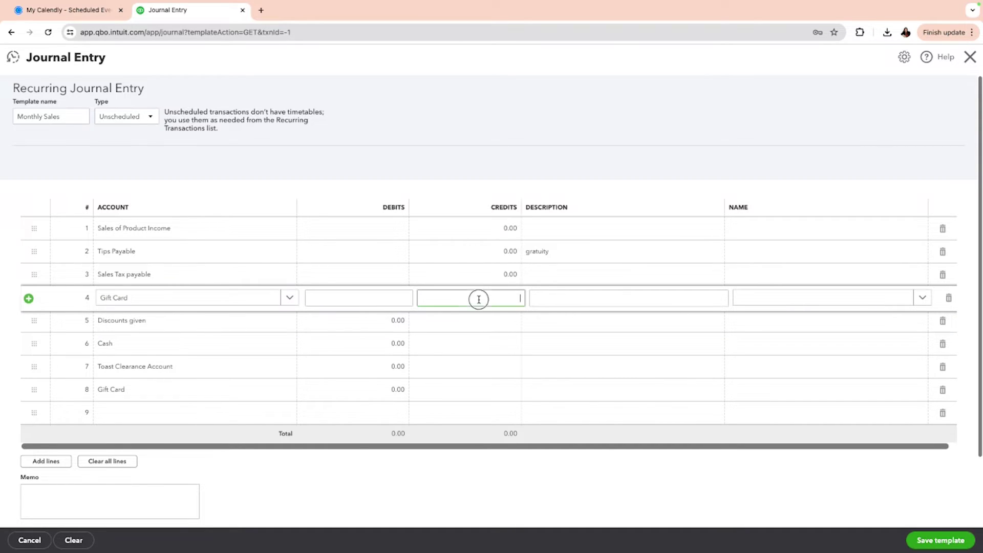
pyautogui.write('0.0')
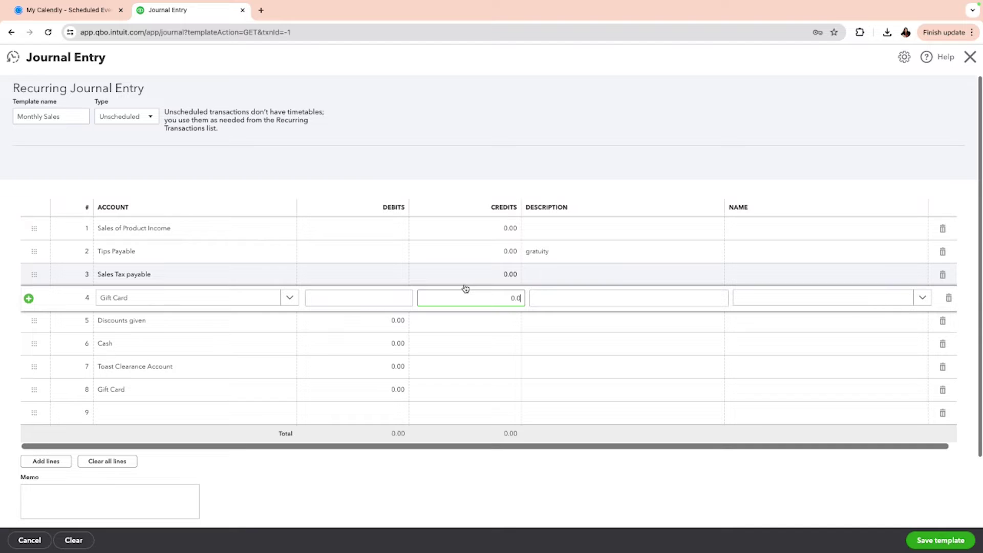
pyautogui.write('0')
pyautogui.click(608, 296)
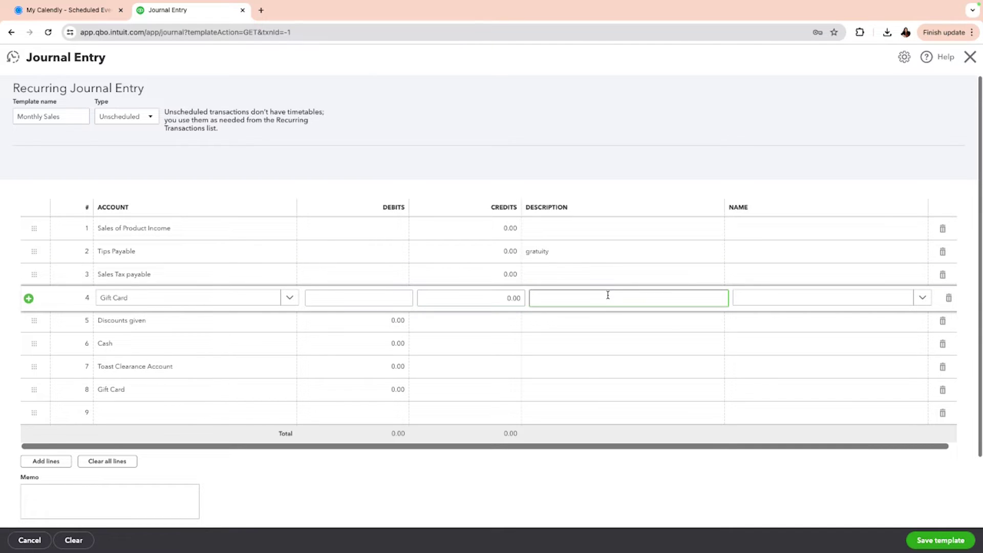
pyautogui.write('gift card sold')
# Describe the Gift Card debit line as "gift card redeemed".
pyautogui.click(556, 395)
pyautogui.write('g')
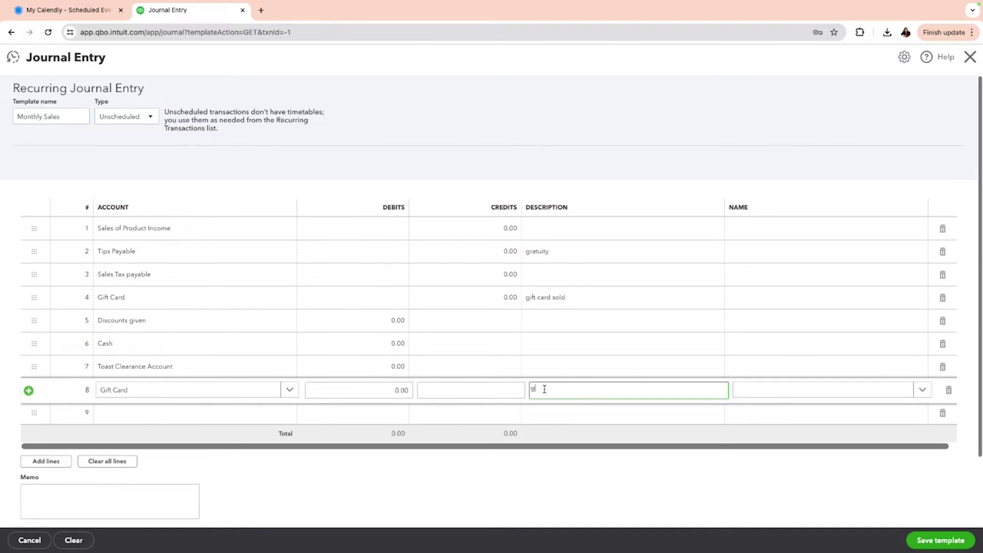
pyautogui.write('ift card reddemed')
pyautogui.press('BackSpace')
pyautogui.press('BackSpace')
pyautogui.press('BackSpace')
pyautogui.press('BackSpace')
pyautogui.write('d')
pyautogui.press('BackSpace')
pyautogui.write('med')
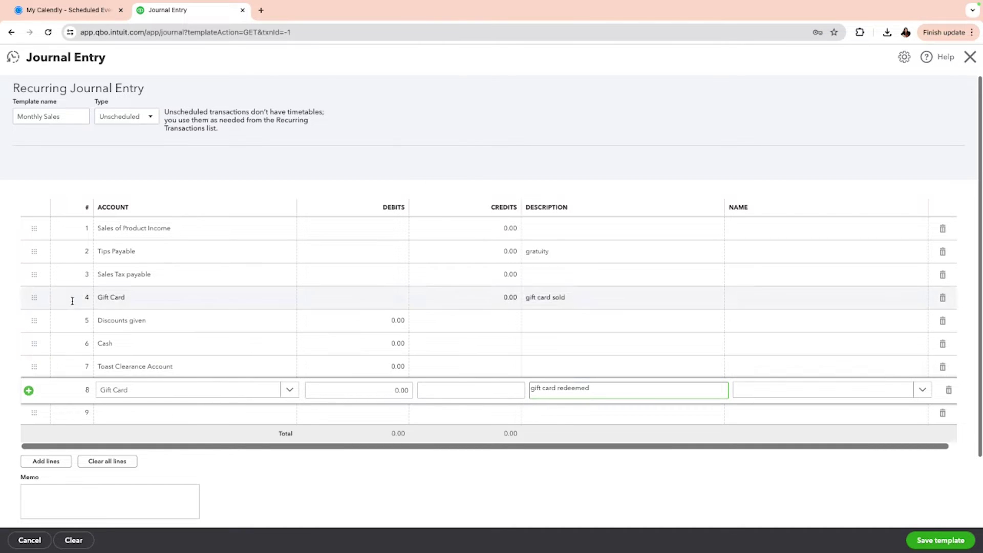
# Move Toast Clearance Account below the redeemed gift card line by deleting its line and re-entering it on line 8 with a 0.00 debit.
pyautogui.click(121, 414)
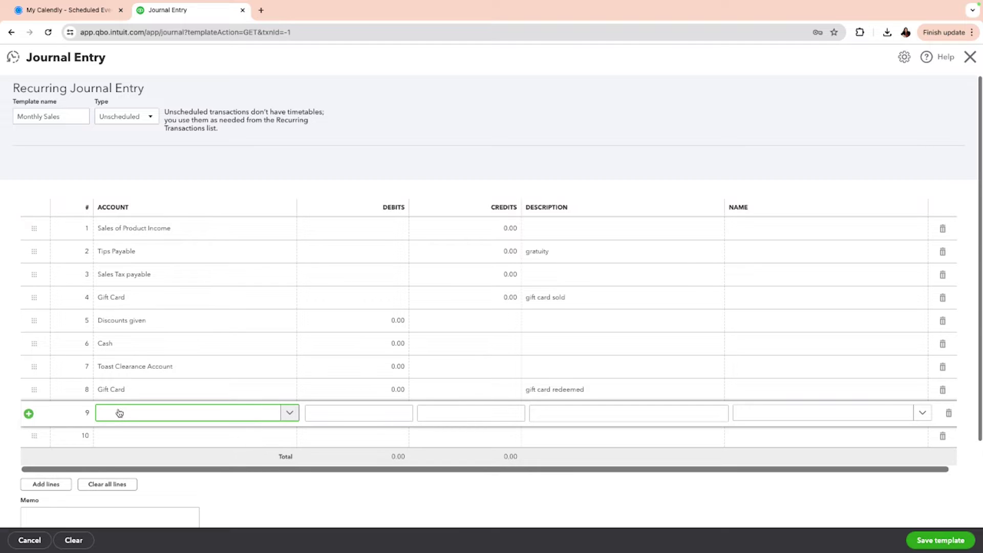
pyautogui.click(942, 367)
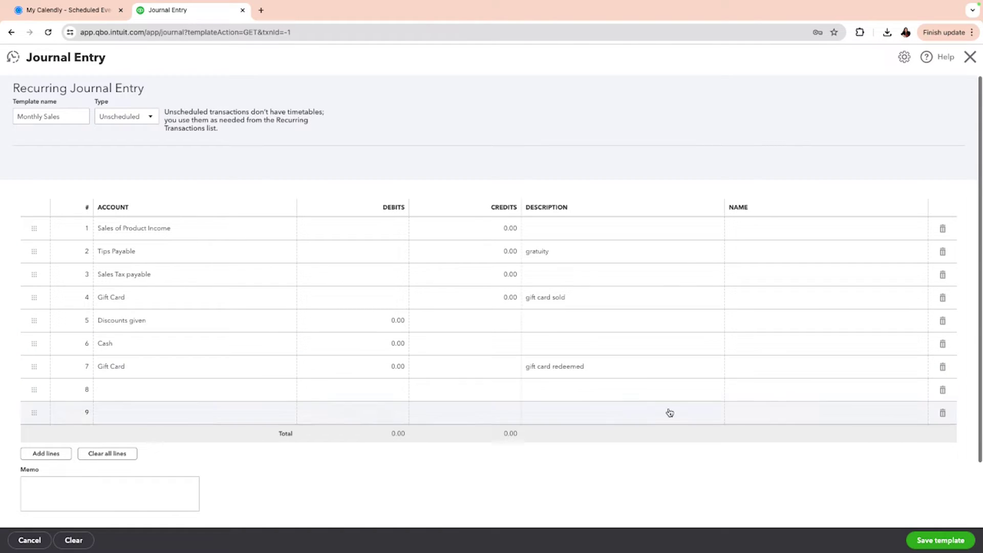
pyautogui.click(244, 395)
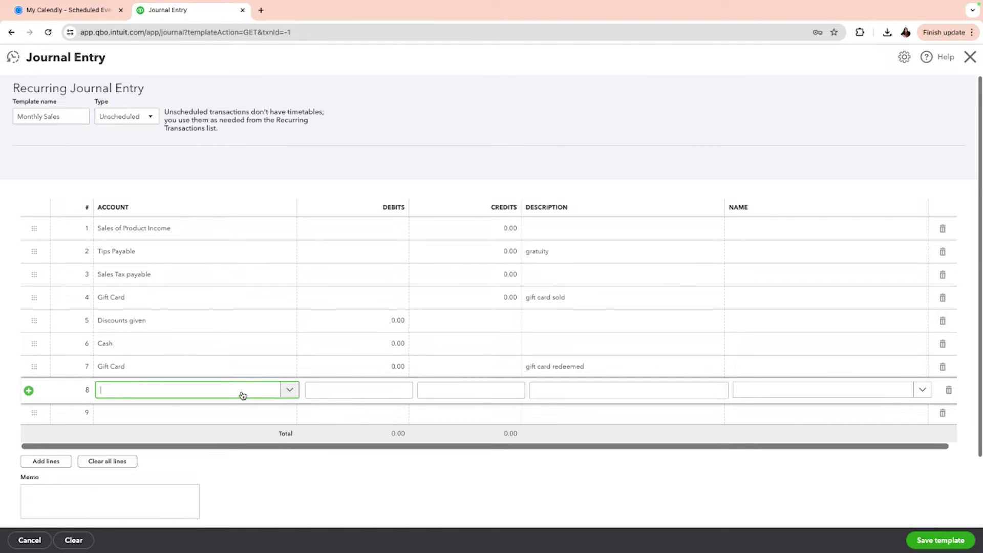
pyautogui.write('To')
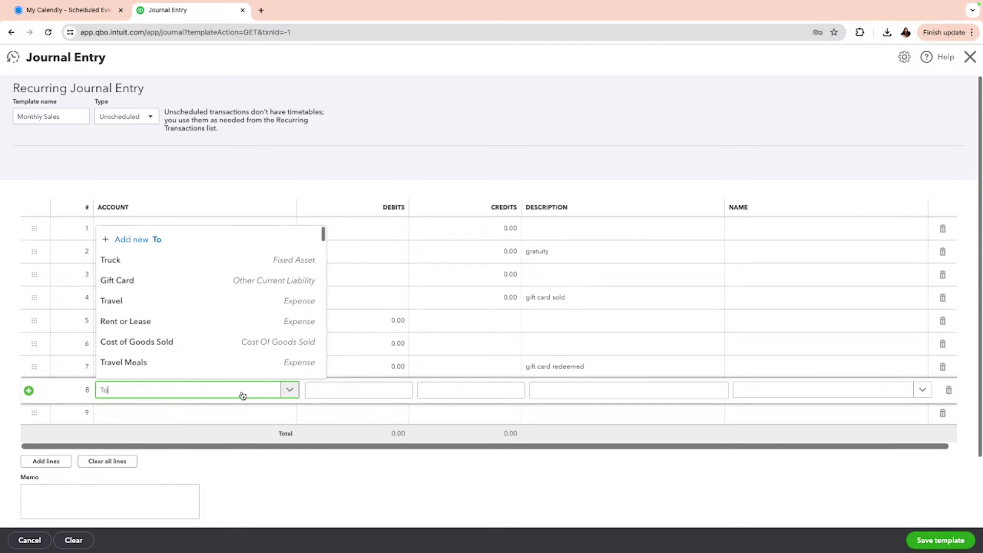
pyautogui.write('ast')
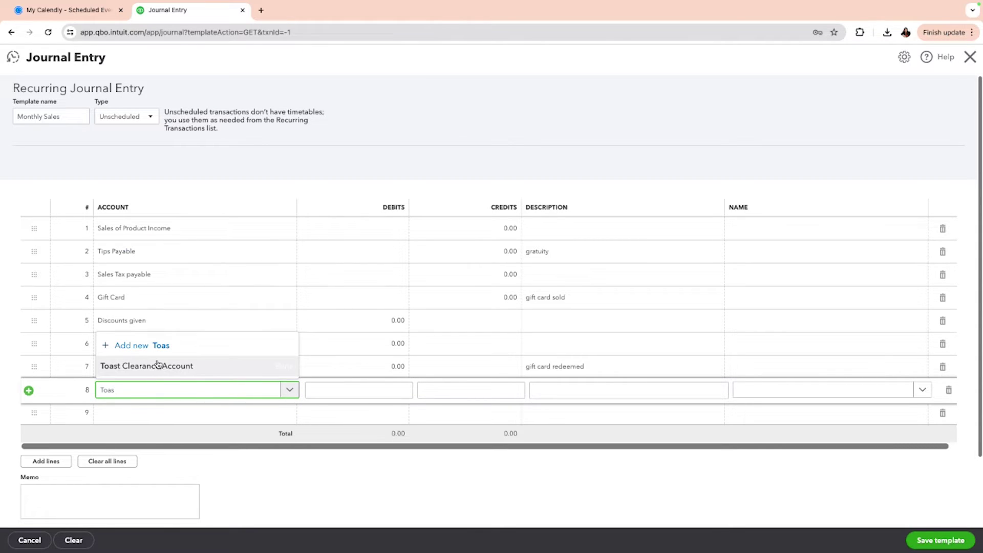
pyautogui.click(159, 364)
pyautogui.click(383, 395)
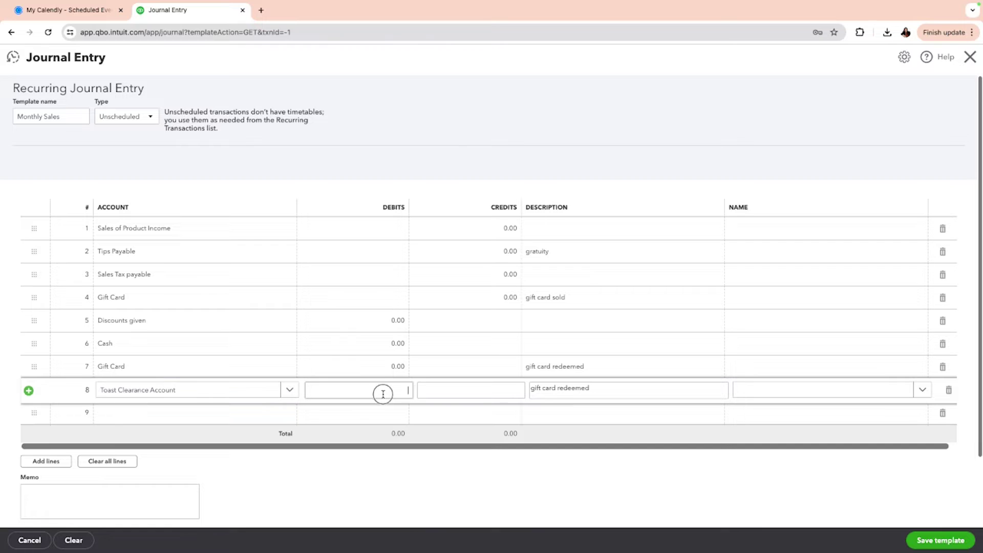
pyautogui.write('0.00')
pyautogui.click(341, 505)
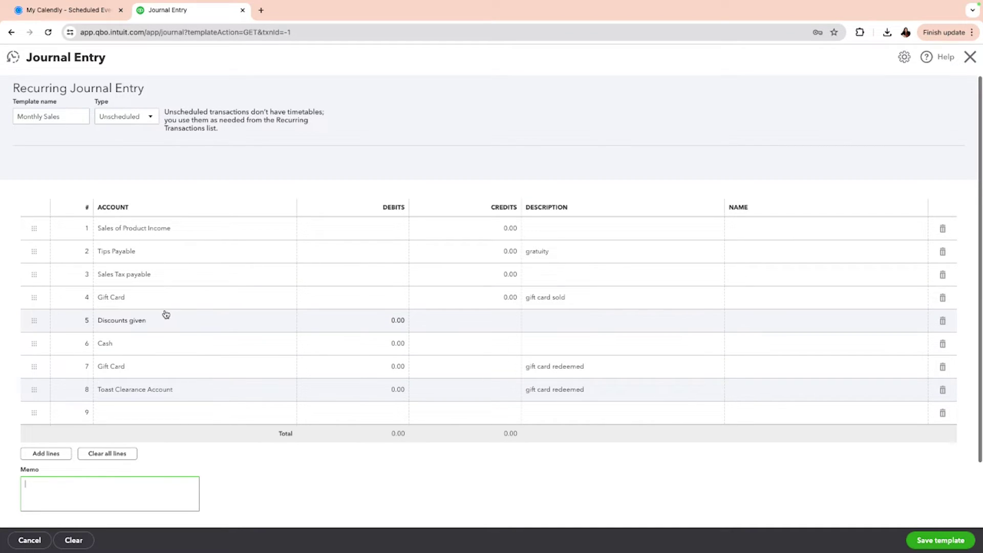
# Insert a second Tips Payable line with a 0.00 credit above the gift card sold line and delete it again.
pyautogui.click(34, 302)
pyautogui.click(87, 297)
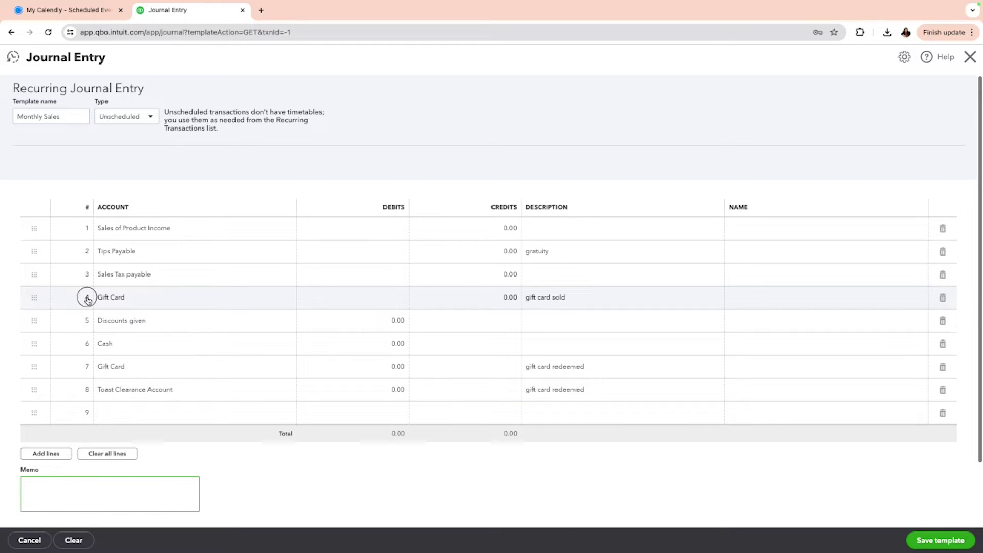
pyautogui.click(29, 299)
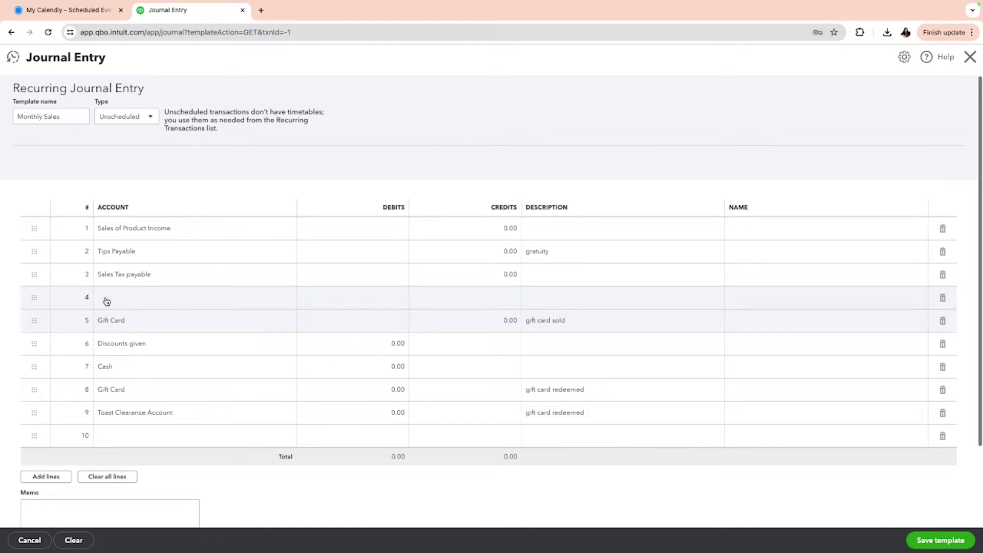
pyautogui.click(124, 299)
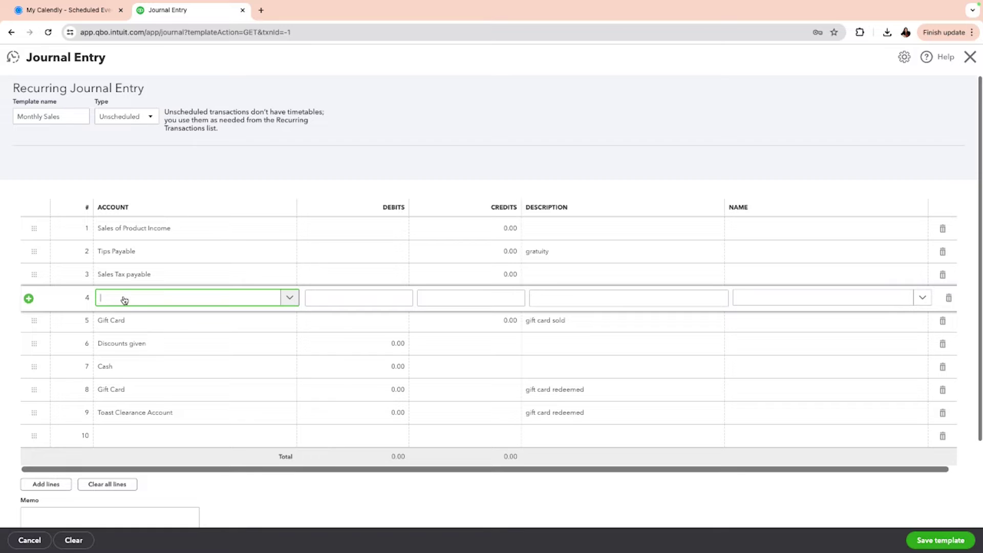
pyautogui.write('Tips')
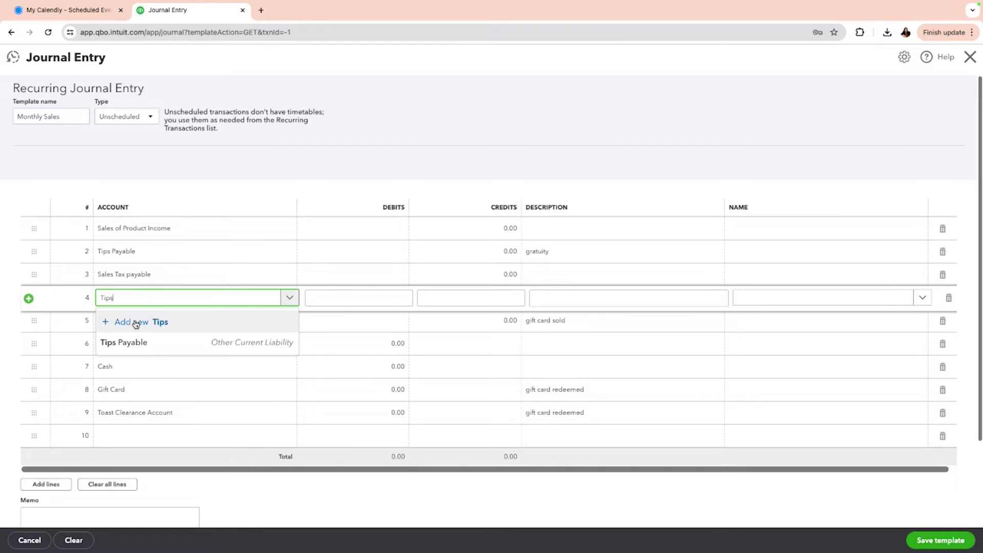
pyautogui.click(131, 338)
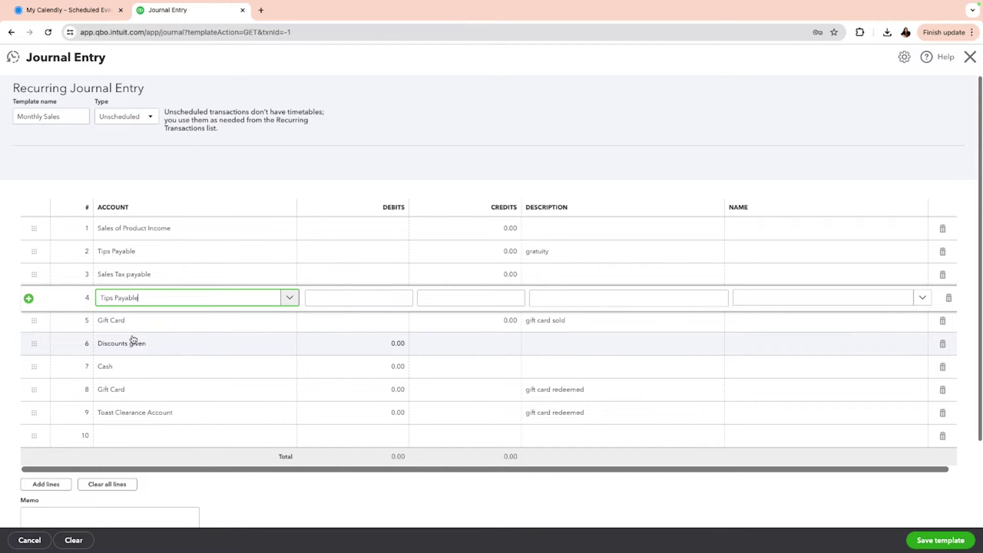
pyautogui.click(440, 301)
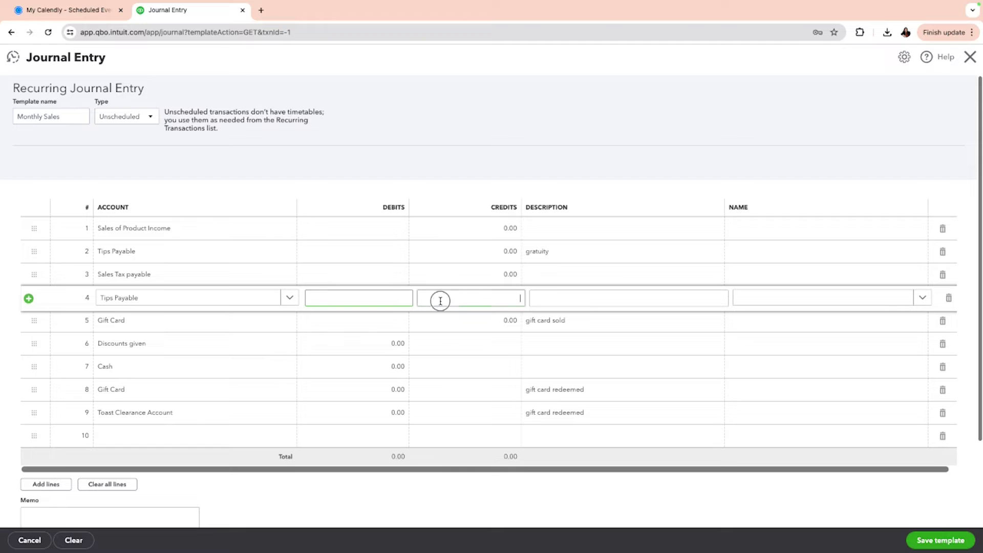
pyautogui.write('0.00')
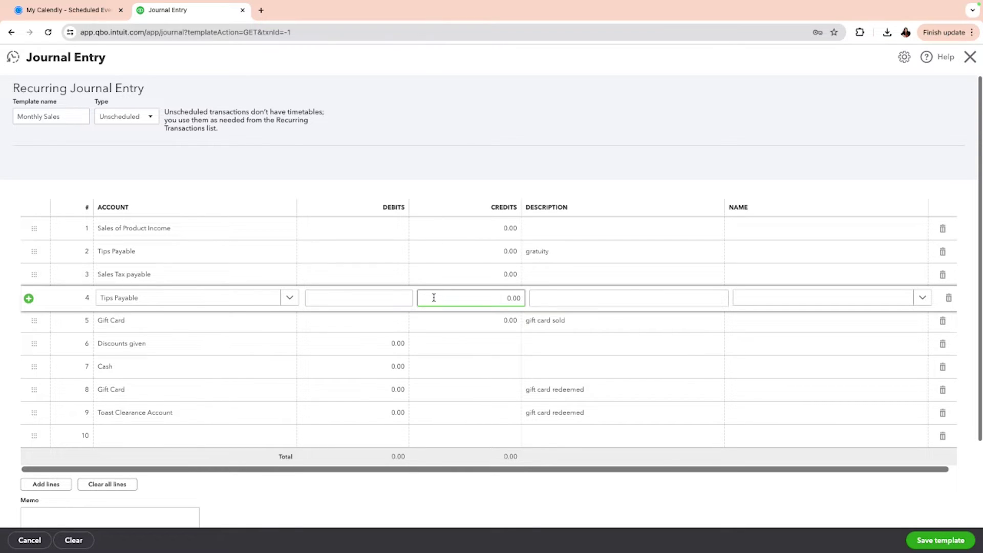
pyautogui.click(433, 116)
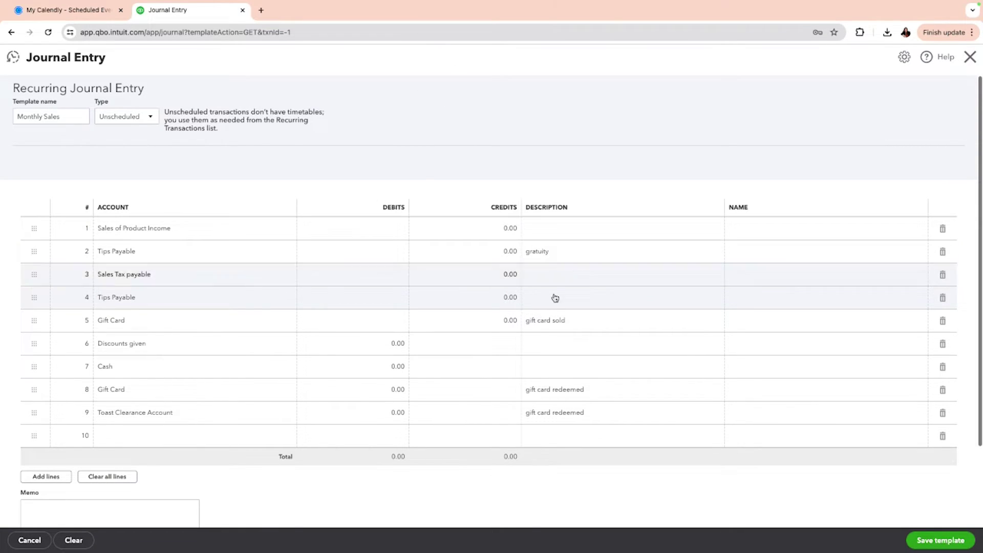
pyautogui.click(944, 300)
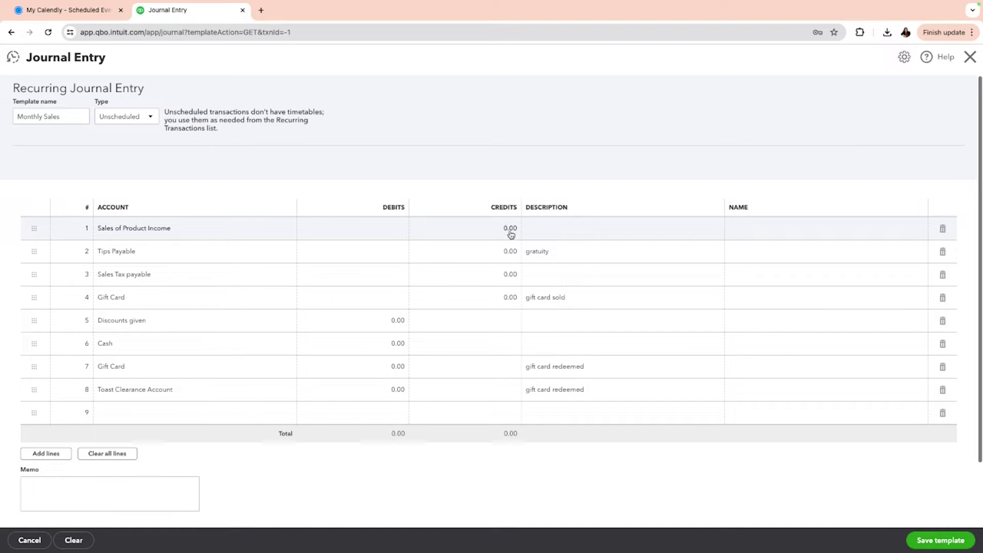
# Save the Monthly Sales template and use it from the recurring transactions list to create a journal entry.
pyautogui.click(926, 541)
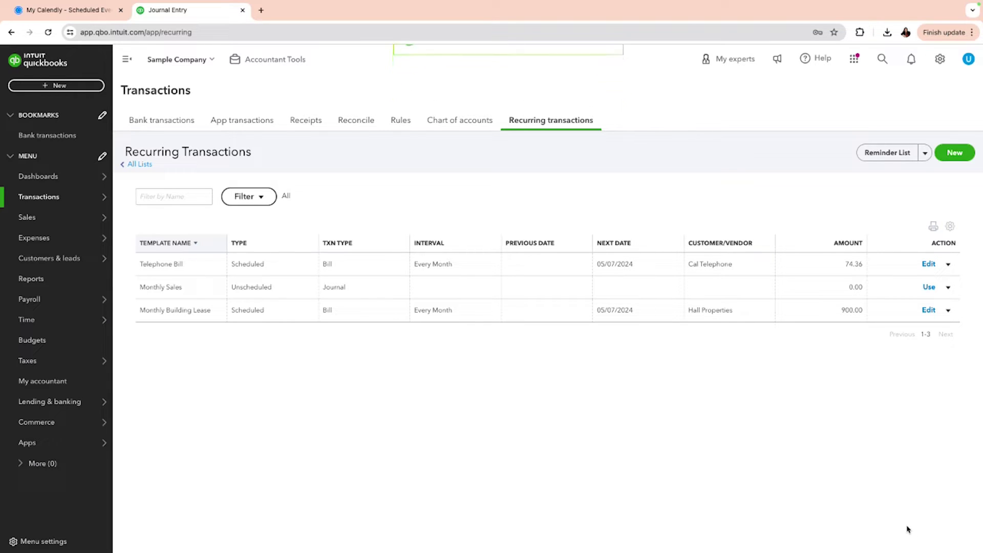
pyautogui.click(942, 60)
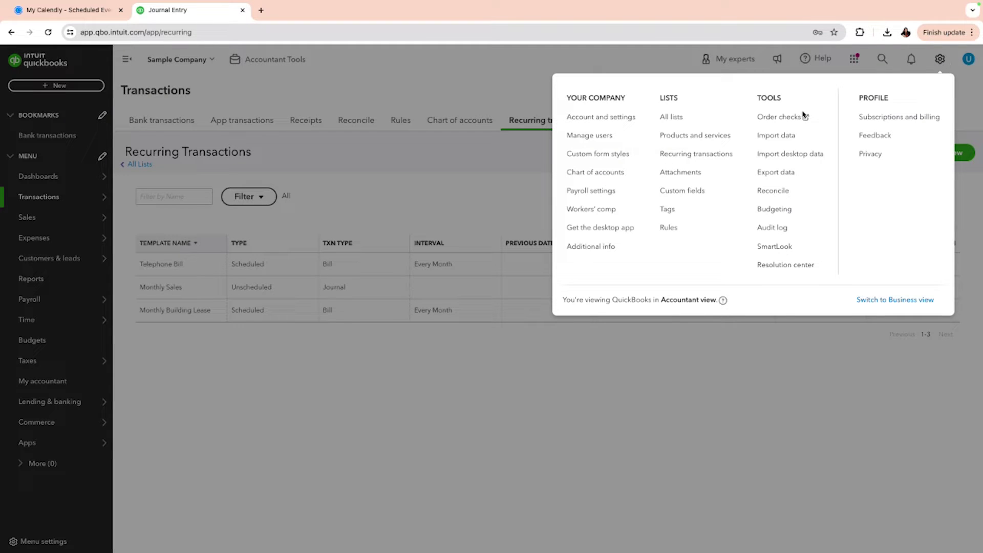
pyautogui.click(685, 154)
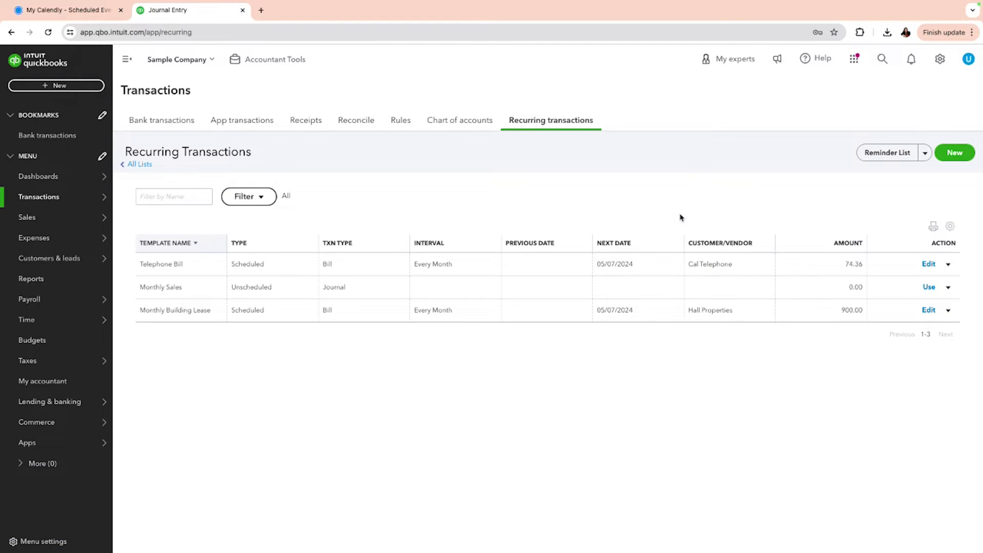
pyautogui.click(948, 288)
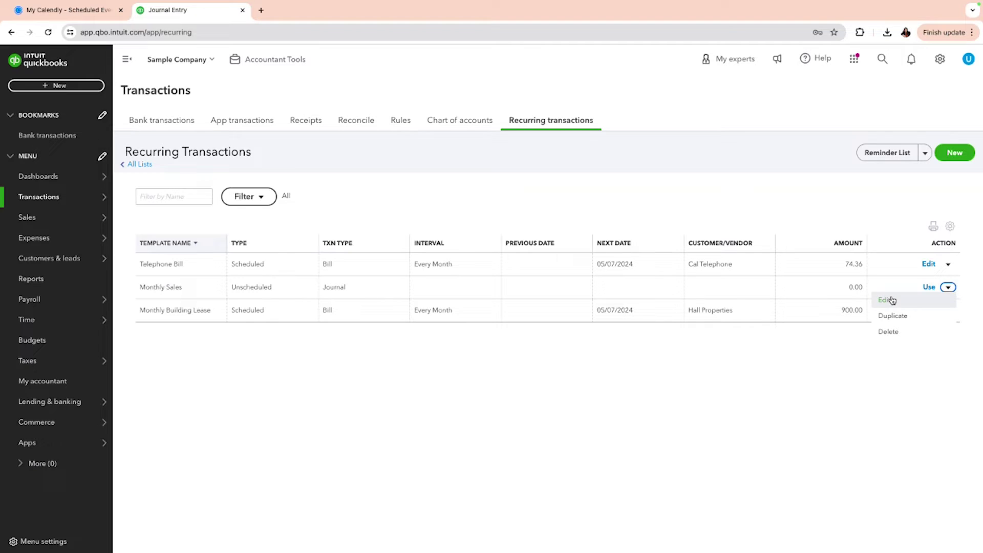
pyautogui.click(929, 288)
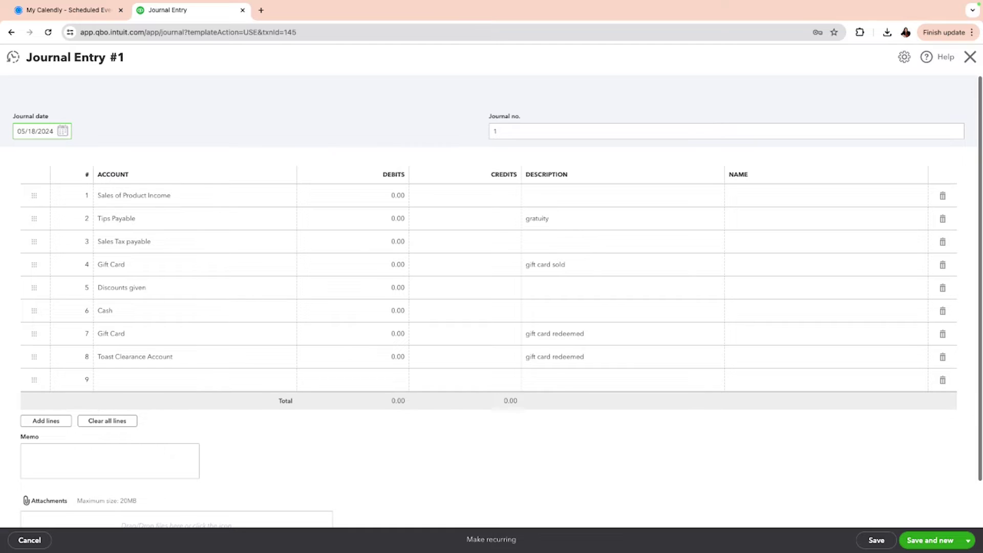
# Switch to the SalesSummary workbook in Excel and look up the gross sales and sales discounts amounts.
pyautogui.press('super+Tab')
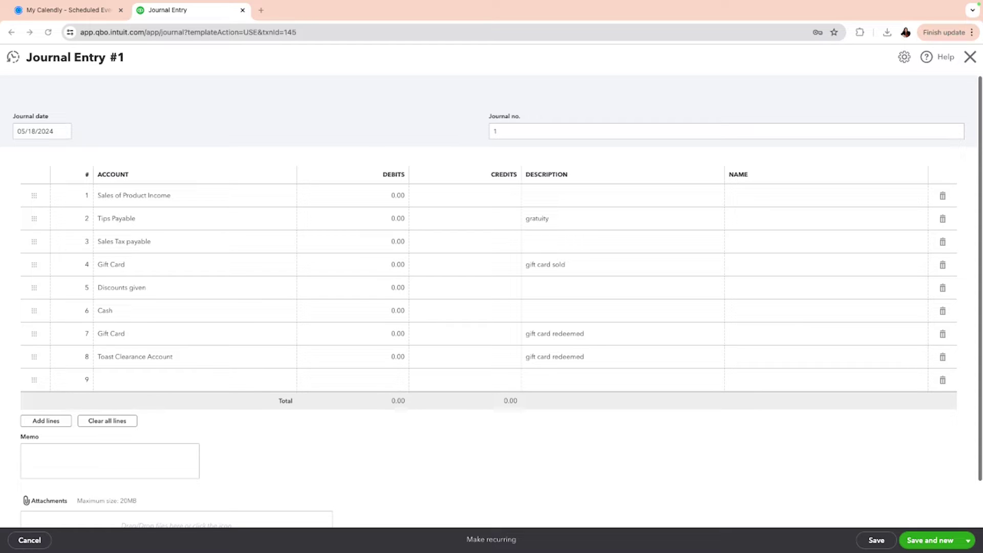
pyautogui.hotkey('ctrl', 'Left')
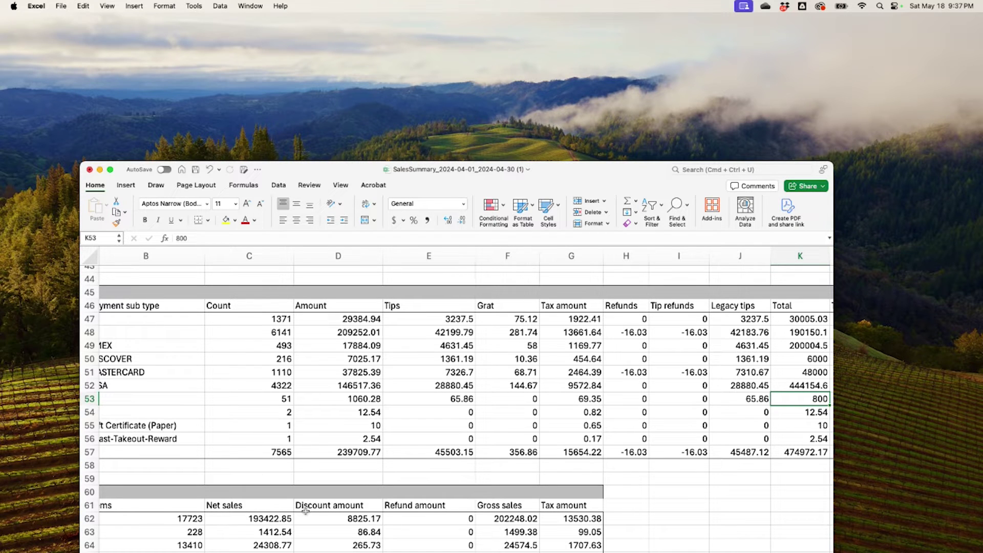
pyautogui.scroll(6, 181, 442)
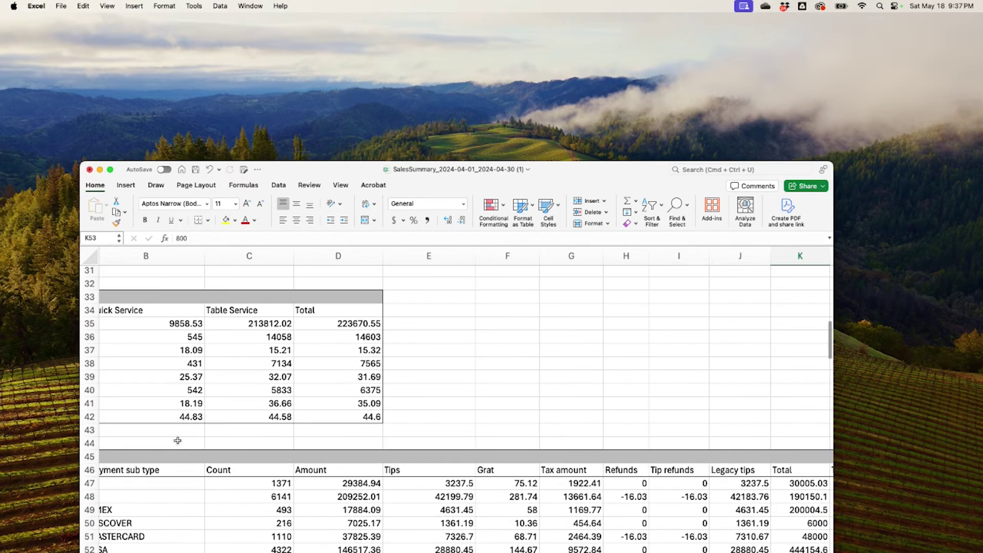
pyautogui.scroll(8, 178, 440)
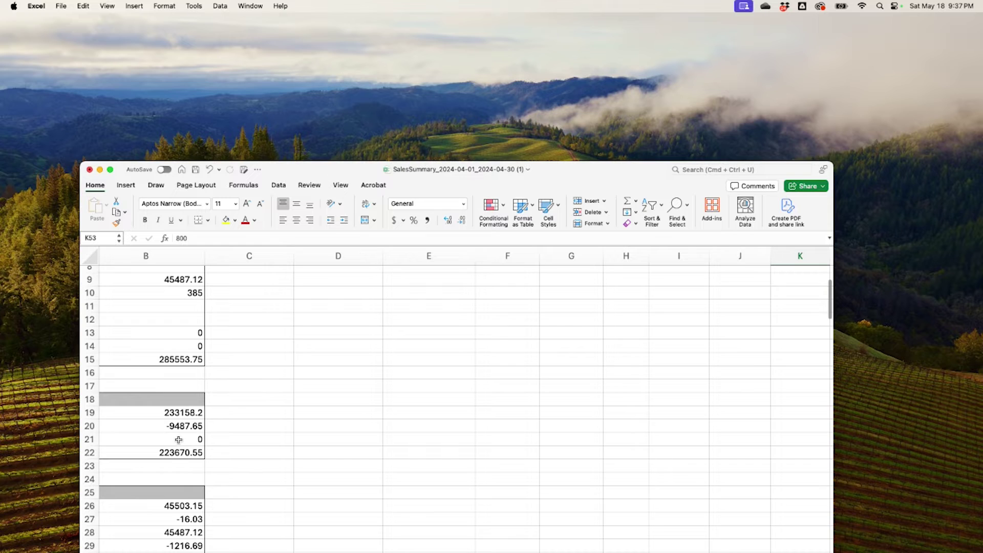
pyautogui.scroll(1, 179, 440)
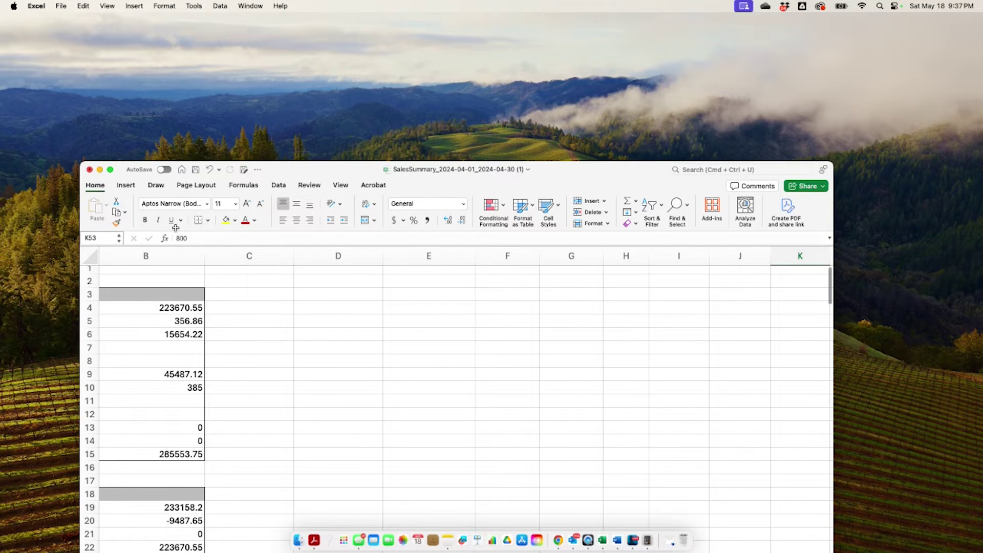
pyautogui.click(193, 507)
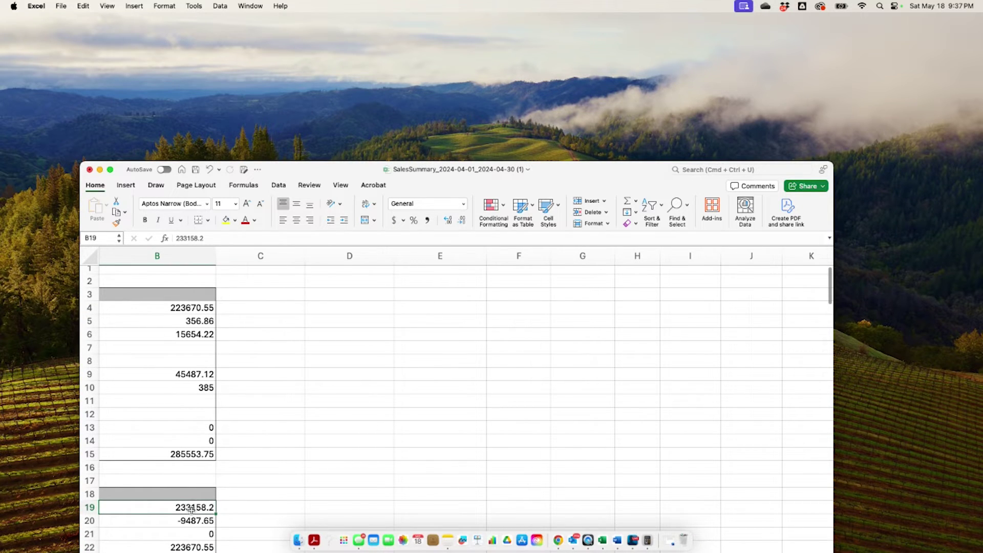
pyautogui.click(115, 521)
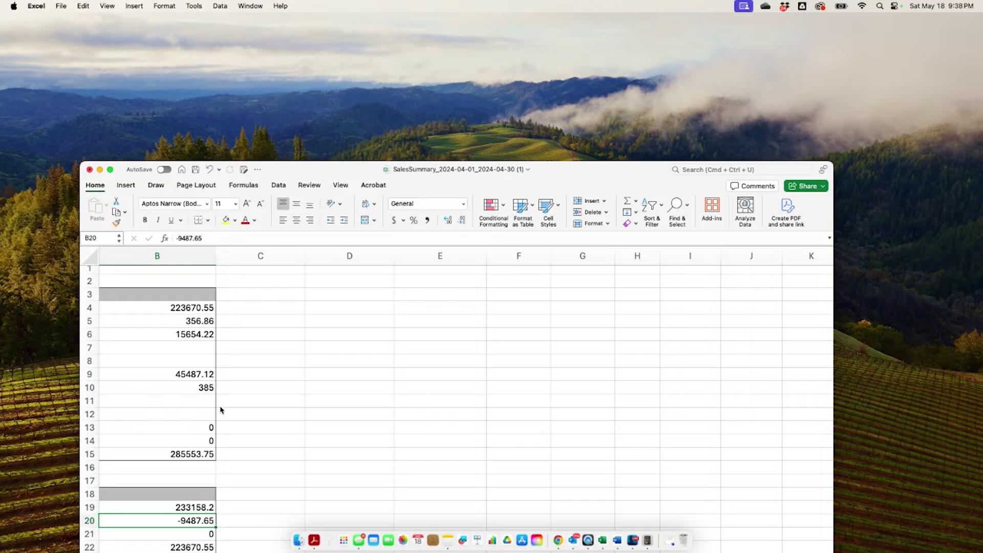
# Examine the labelled revenue, net sales and tip summary figures on the All data sheet.
pyautogui.moveTo(566, 174); pyautogui.dragTo(582, 90)
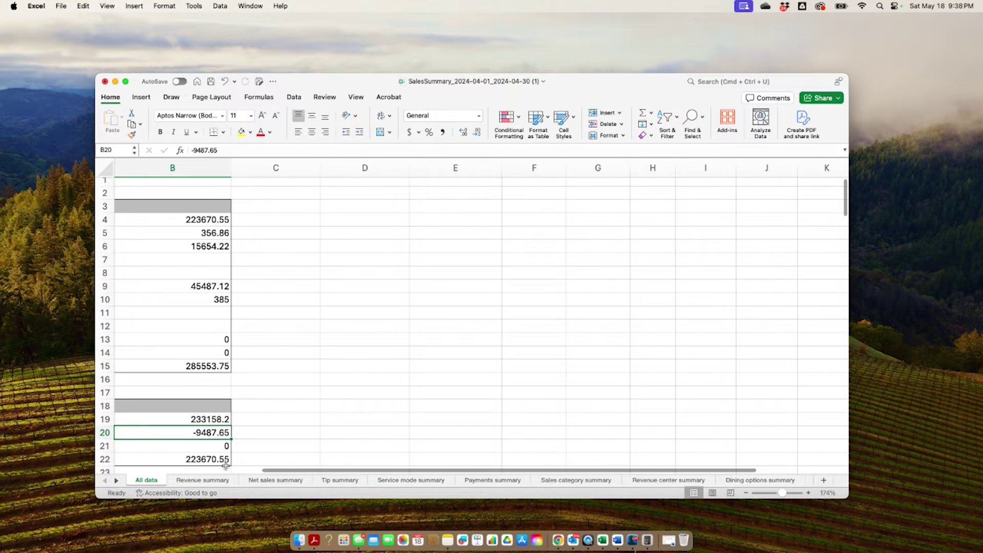
pyautogui.moveTo(289, 471); pyautogui.dragTo(23, 476)
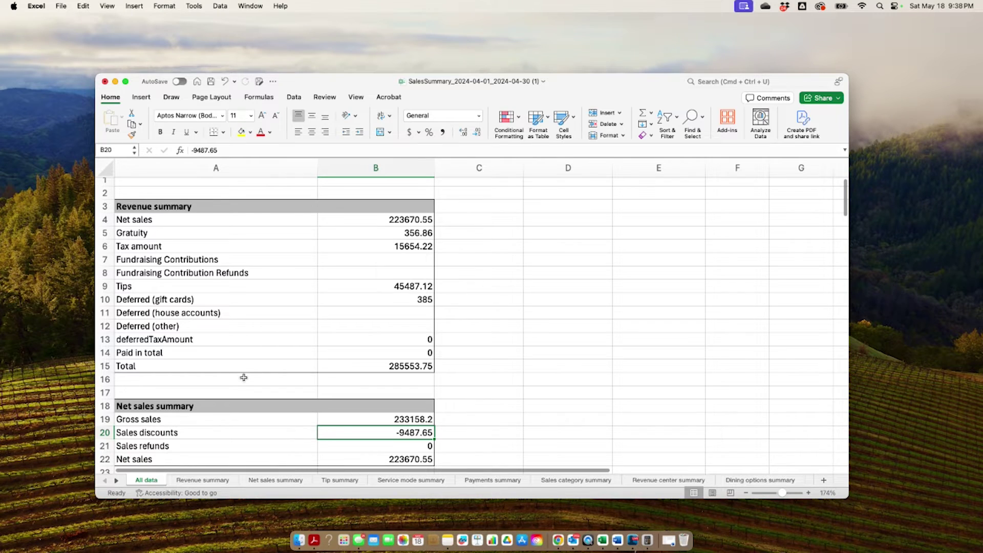
pyautogui.scroll(-1, 246, 367)
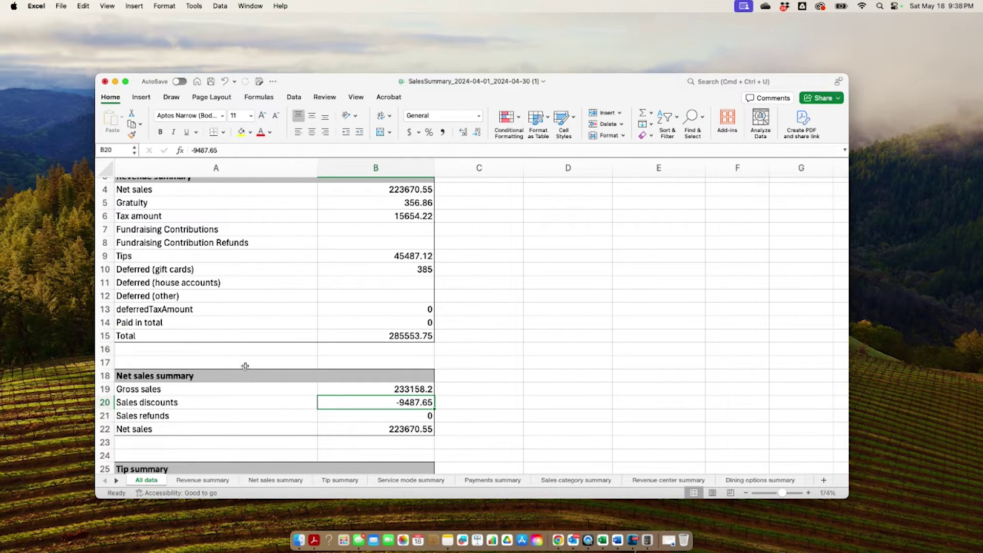
pyautogui.scroll(-4, 245, 366)
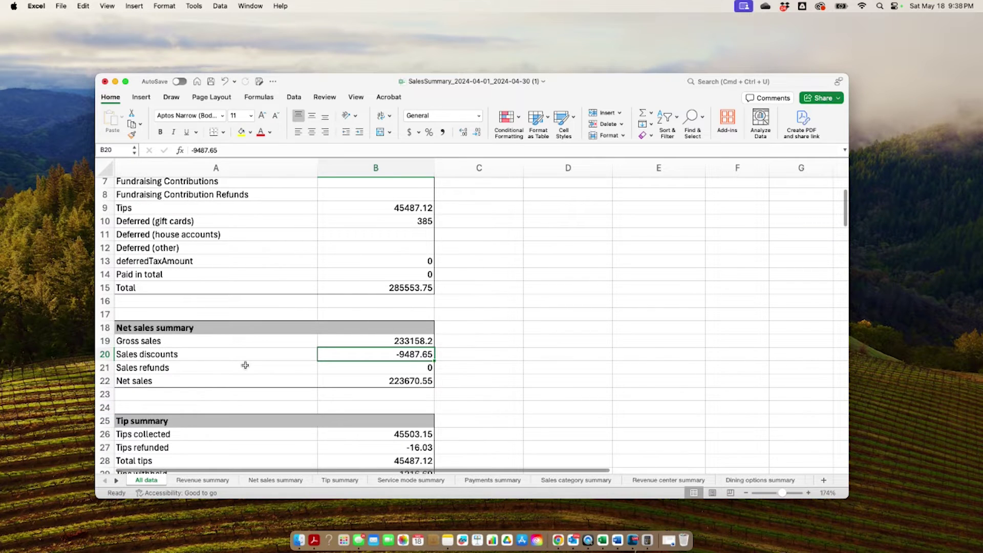
pyautogui.scroll(5, 245, 365)
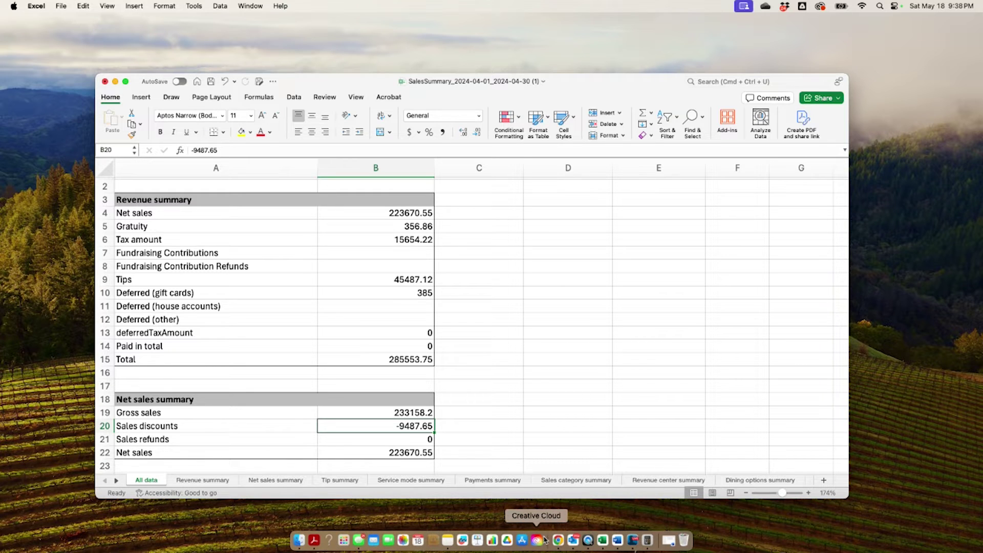
# Switch back to QuickBooks in Chrome and enter debits of 233,150.00 for Sales of Product Income and 50,000 for Tips Payable.
pyautogui.click(561, 541)
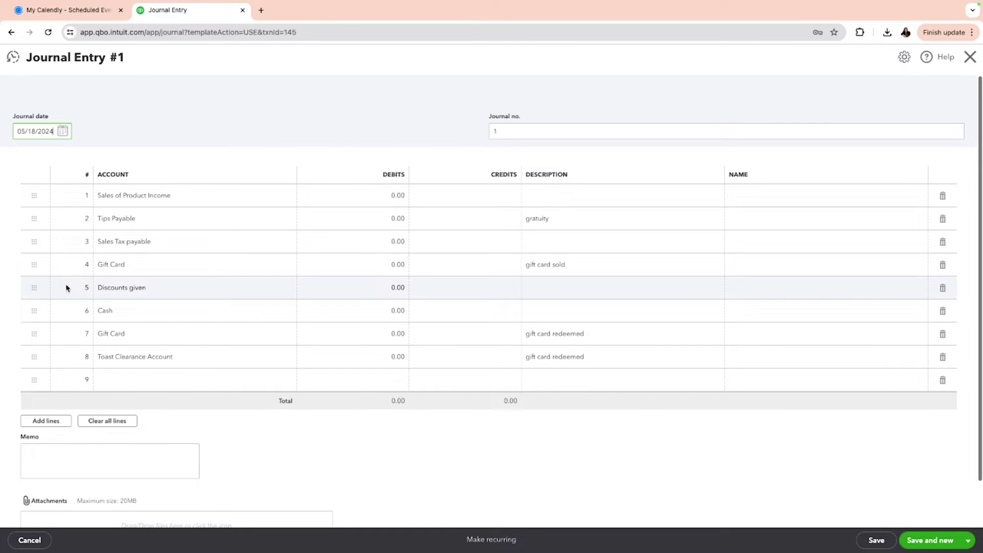
pyautogui.click(399, 195)
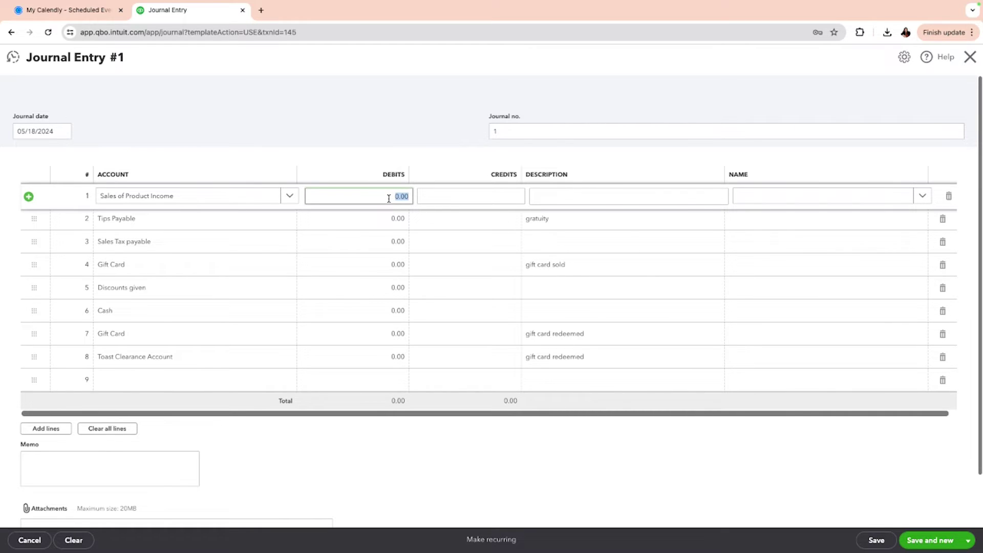
pyautogui.write('233150.00')
pyautogui.click(397, 220)
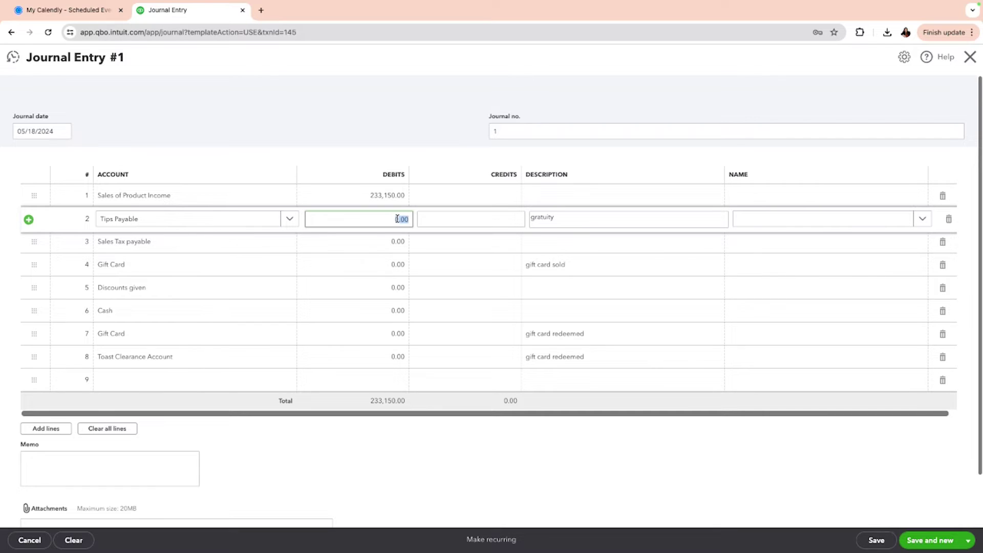
pyautogui.write('50000')
# Enter debits of 14,000 for Sales Tax payable and 3,000 for the gift card sold line.
pyautogui.click(382, 241)
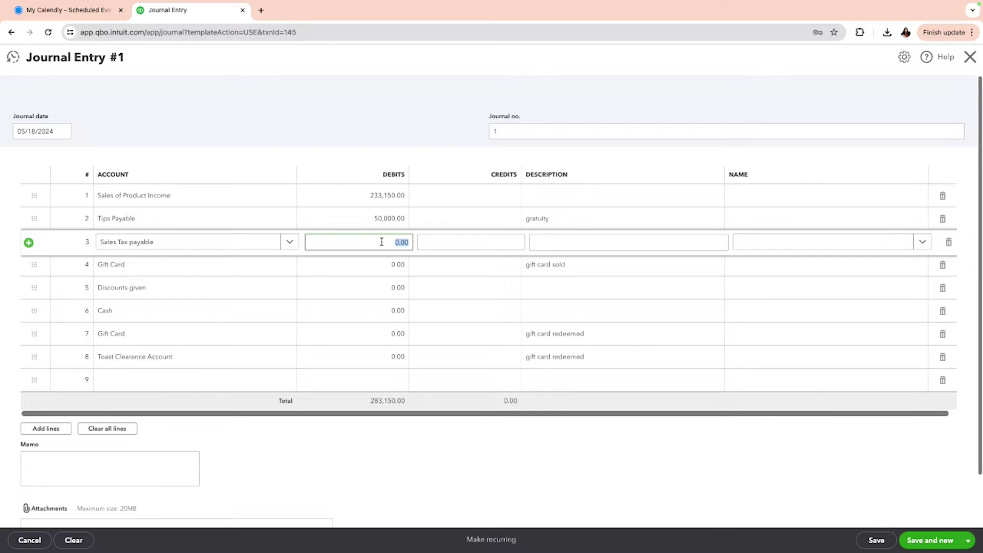
pyautogui.write('14000')
pyautogui.click(364, 264)
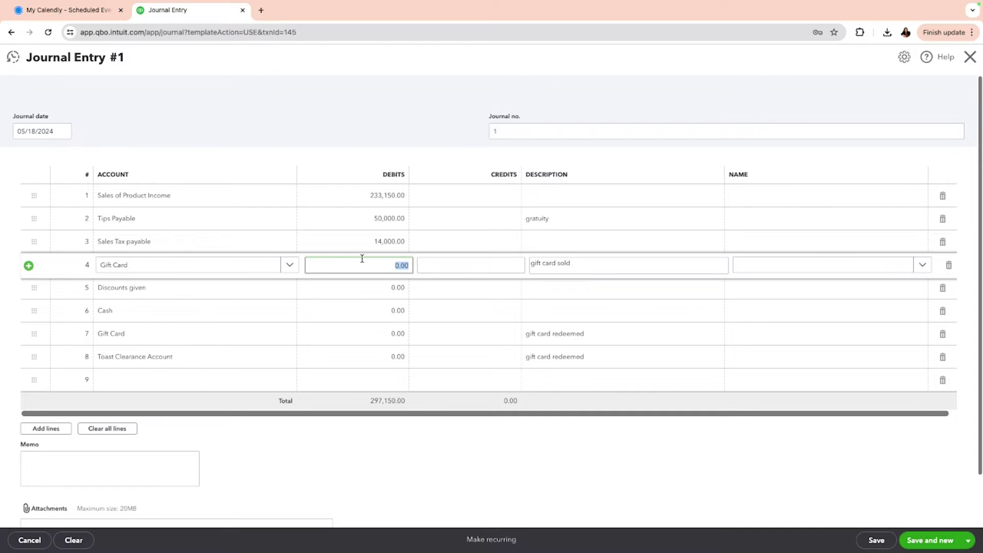
pyautogui.write('3000')
# Move the 233,150.00 amount on the Sales of Product Income line from debits to credits.
pyautogui.click(395, 196)
pyautogui.press('super+c')
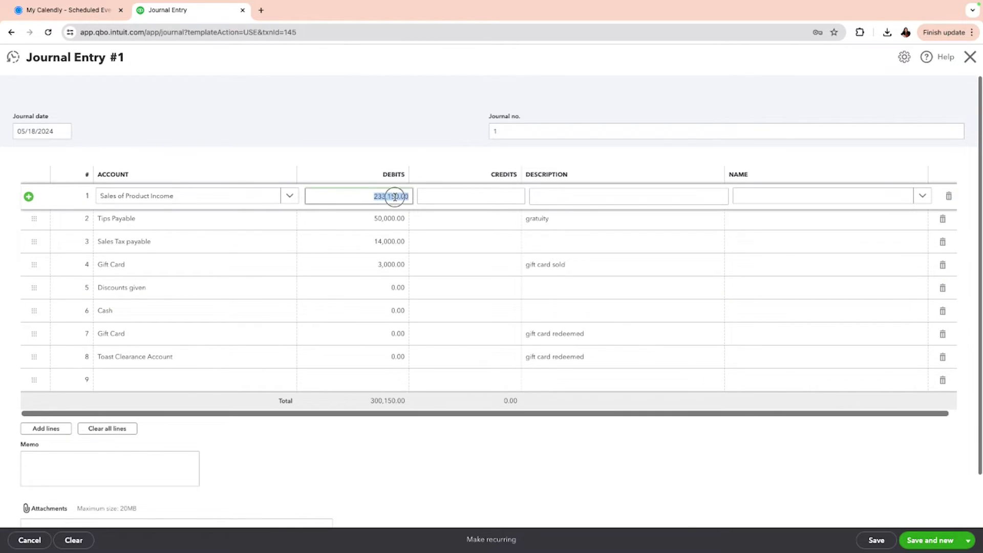
pyautogui.rightClick(397, 196)
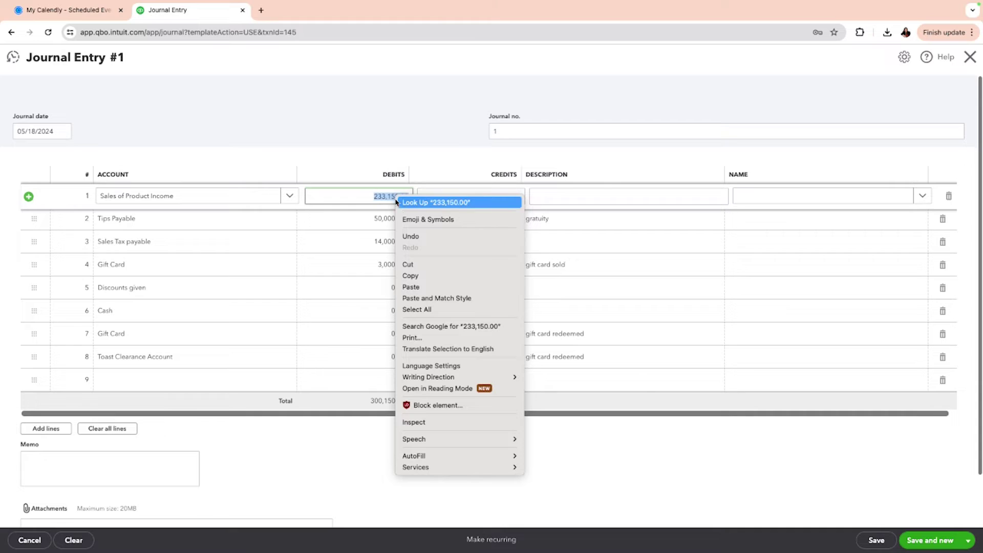
pyautogui.click(412, 268)
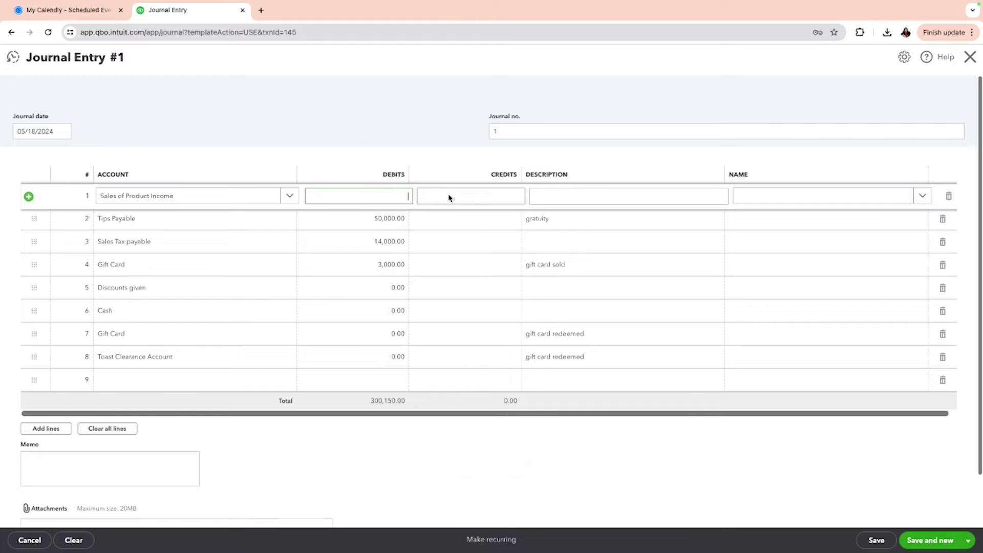
pyautogui.click(450, 195)
pyautogui.rightClick(451, 196)
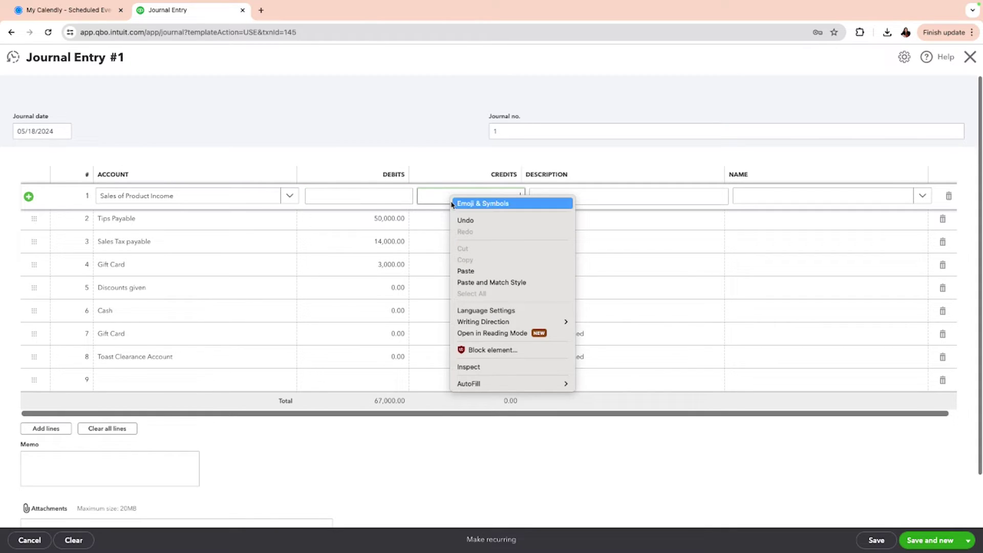
pyautogui.click(459, 271)
# Move the 50,000.00 amount on the Tips Payable gratuity line from debits to credits.
pyautogui.click(387, 219)
pyautogui.rightClick(388, 220)
pyautogui.press('super+c')
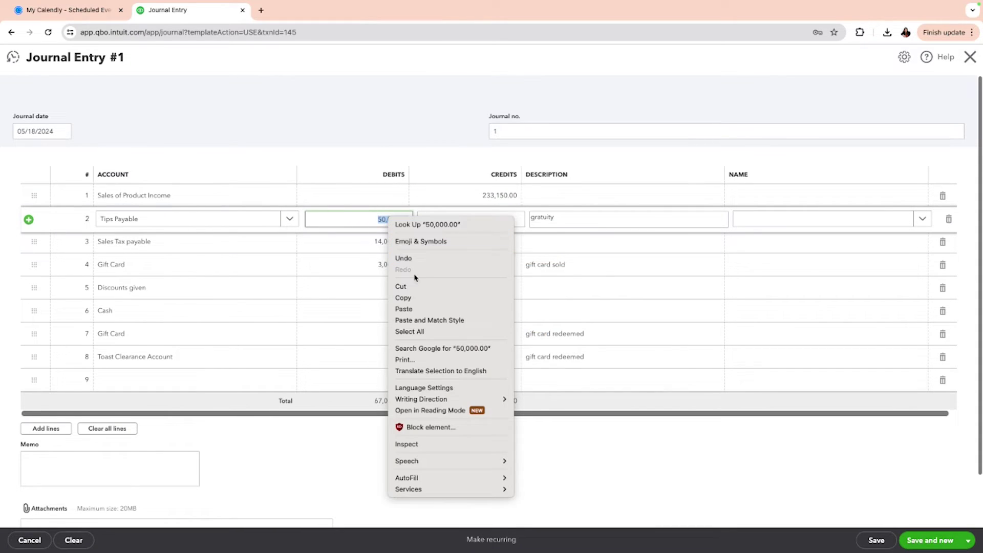
pyautogui.click(401, 286)
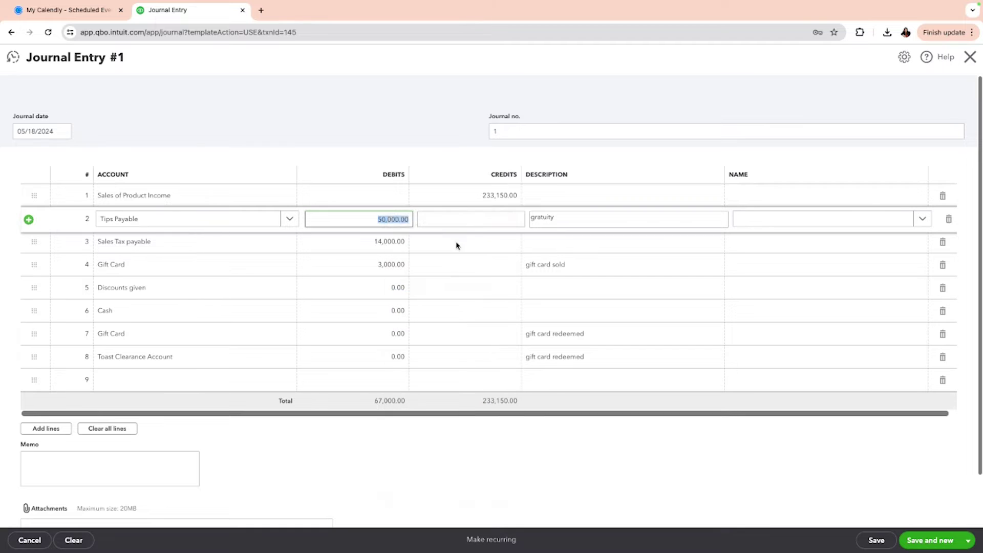
pyautogui.click(479, 222)
pyautogui.rightClick(479, 223)
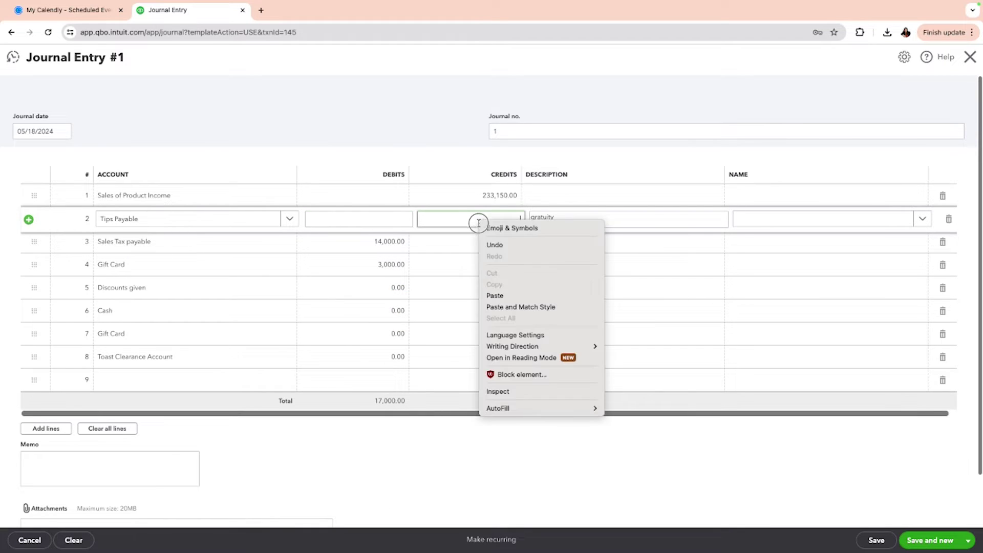
pyautogui.click(495, 295)
# Move the 14,000.00 amount on the Sales Tax payable line from debits to credits.
pyautogui.click(392, 243)
pyautogui.press('super+c')
pyautogui.rightClick(392, 242)
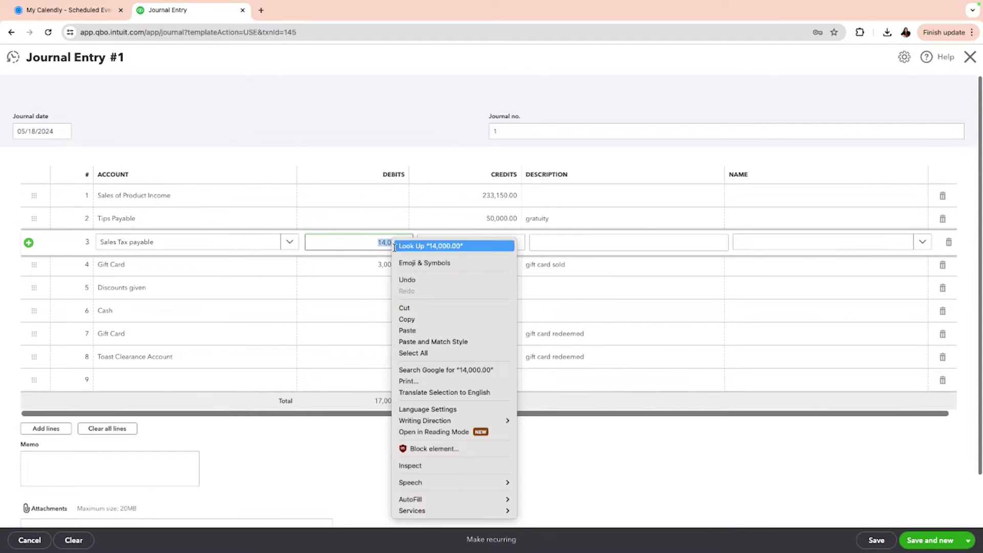
pyautogui.click(421, 308)
pyautogui.click(484, 249)
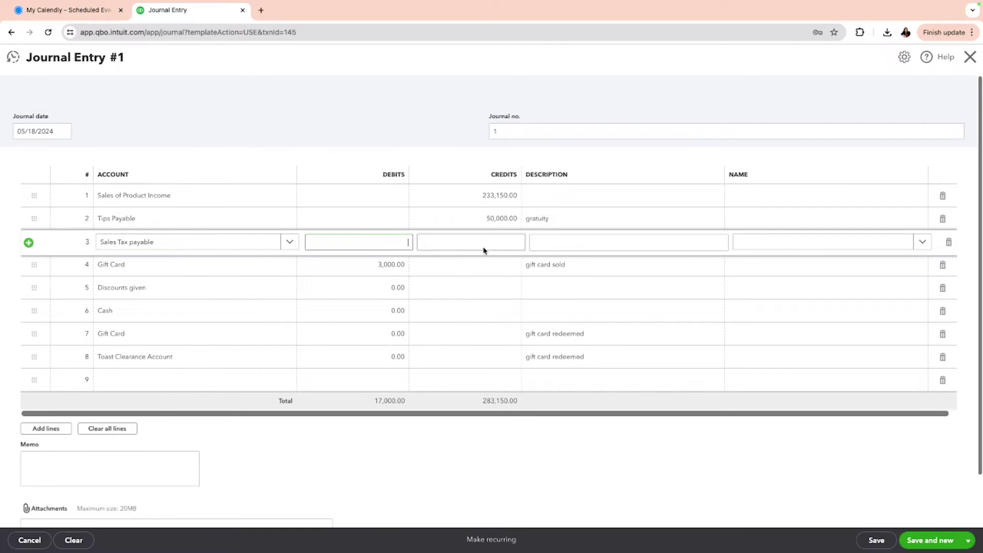
pyautogui.rightClick(484, 243)
pyautogui.click(495, 319)
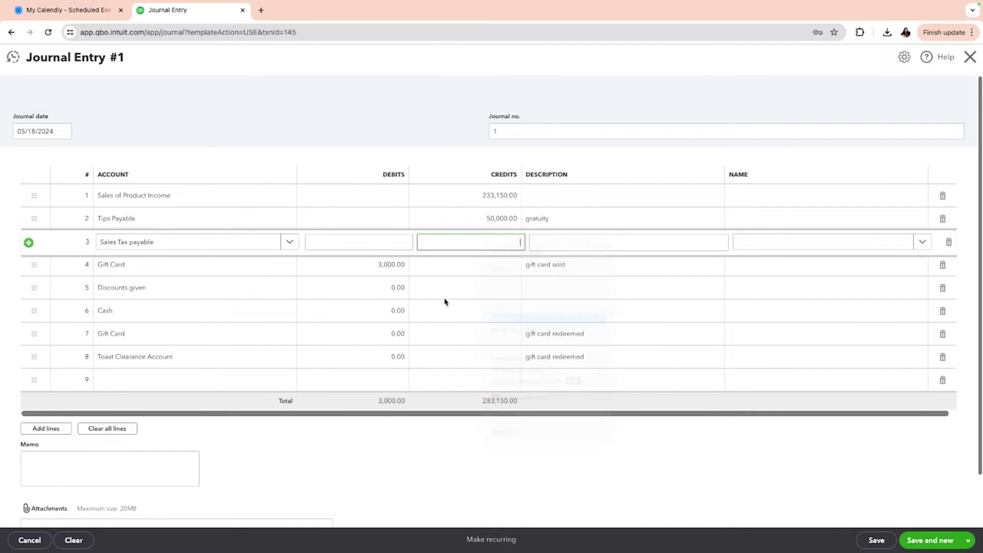
# Move the 3,000.00 amount on the gift card sold line from debits to credits.
pyautogui.click(394, 265)
pyautogui.rightClick(394, 265)
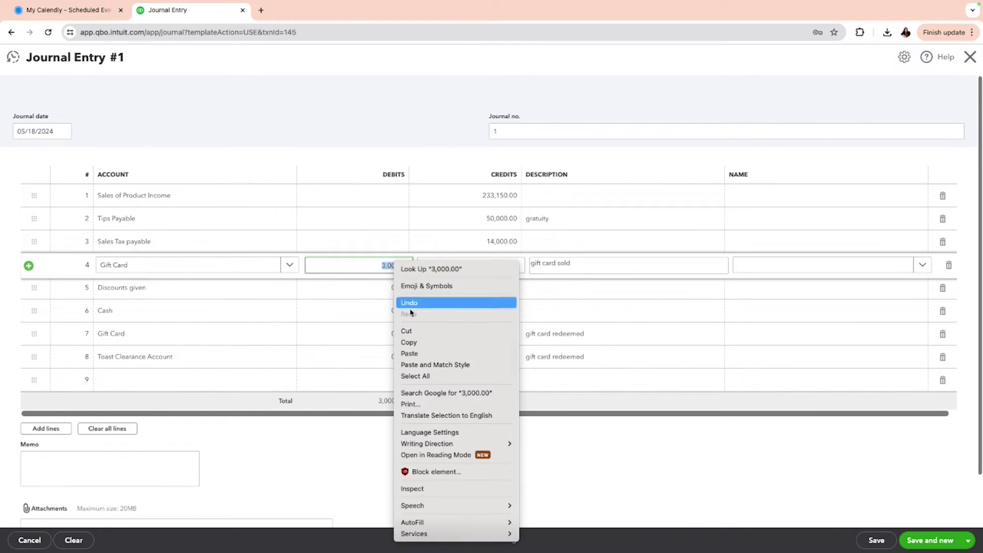
pyautogui.click(409, 332)
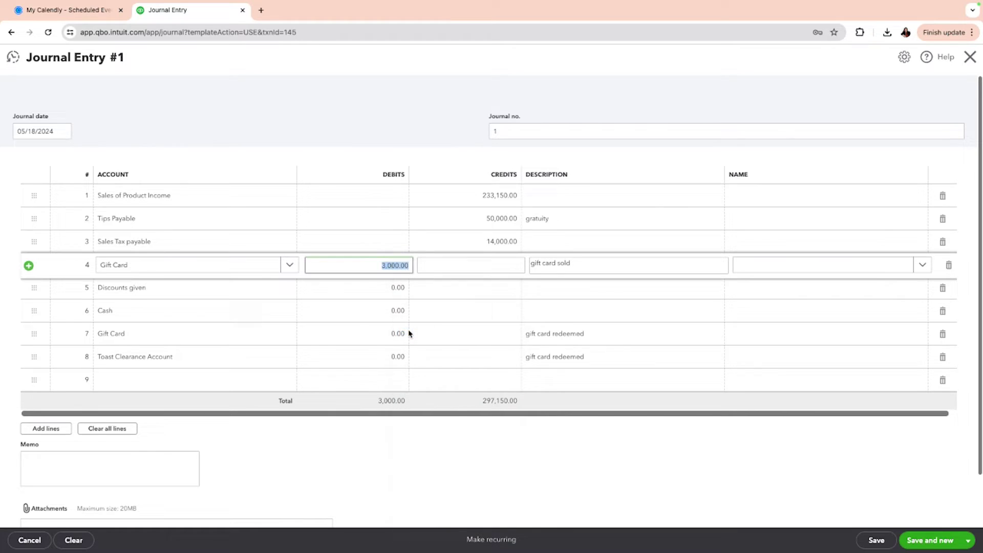
pyautogui.click(457, 269)
pyautogui.rightClick(458, 270)
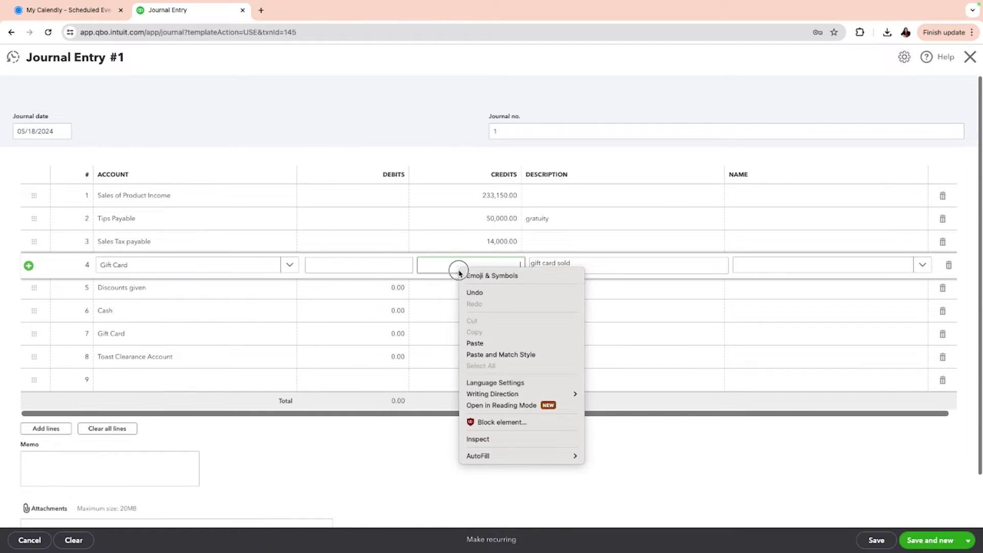
pyautogui.click(474, 343)
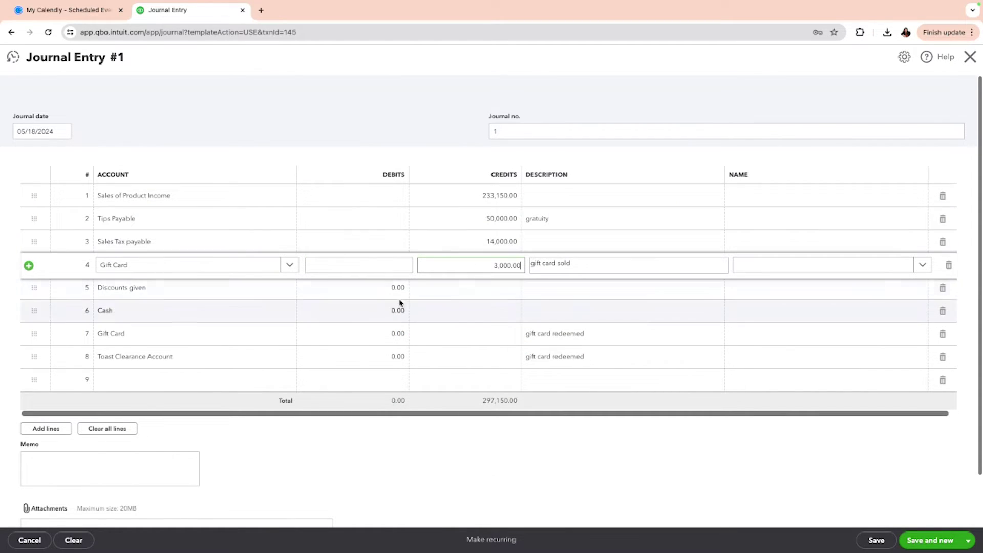
# Enter debits of 8,000 for Discounts given and 30,000 for Cash.
pyautogui.click(395, 288)
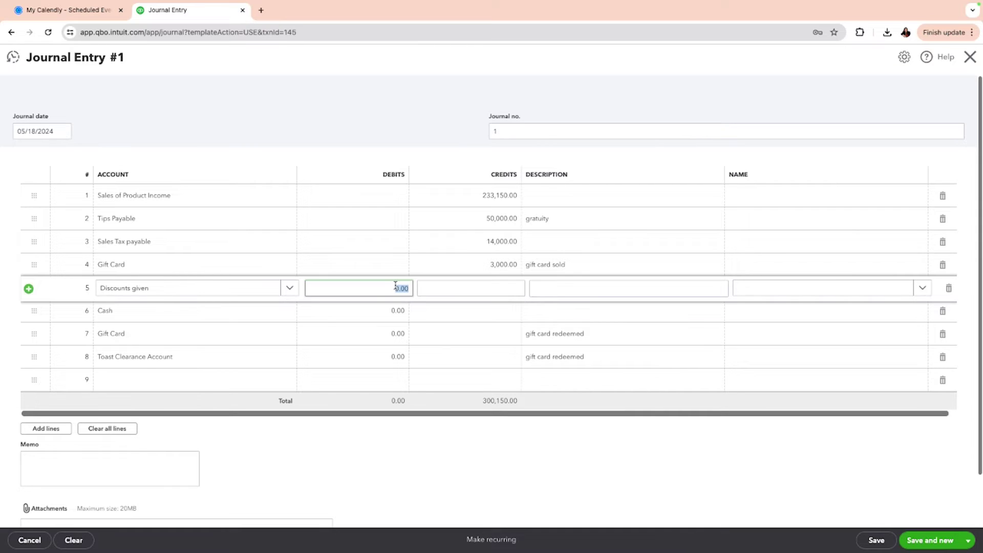
pyautogui.write('8000')
pyautogui.click(368, 310)
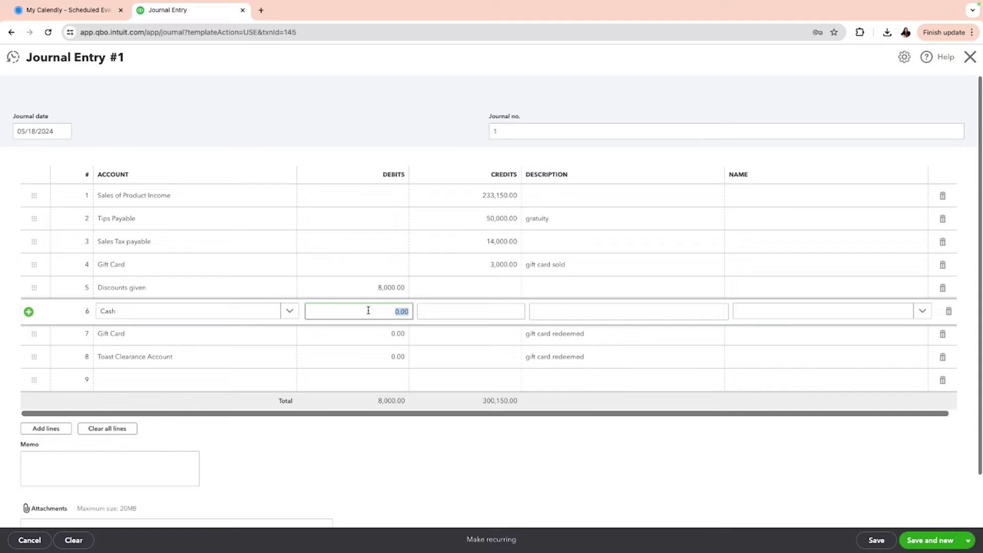
pyautogui.write('30000')
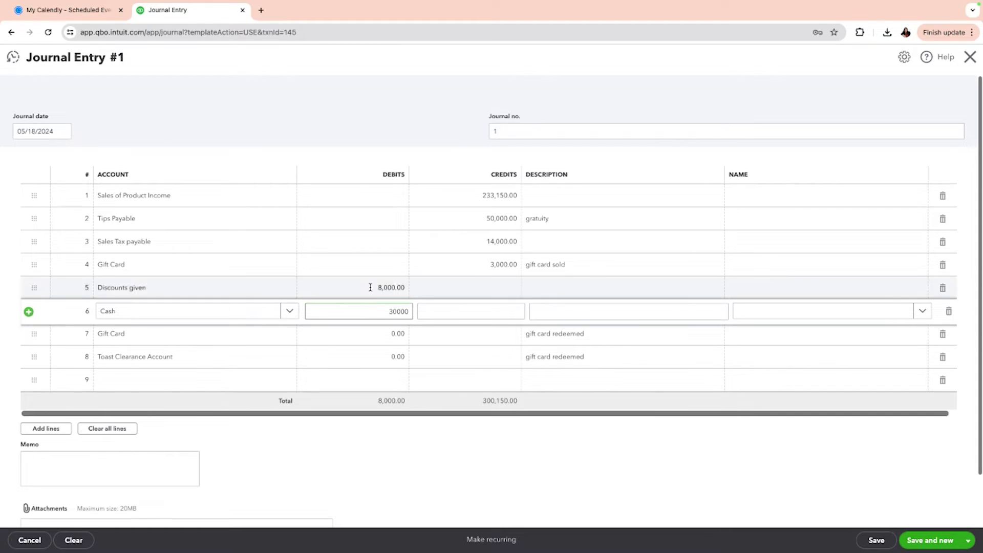
# Enter a debit of 2,500 on the Gift Card line described as gift card redeemed.
pyautogui.click(372, 334)
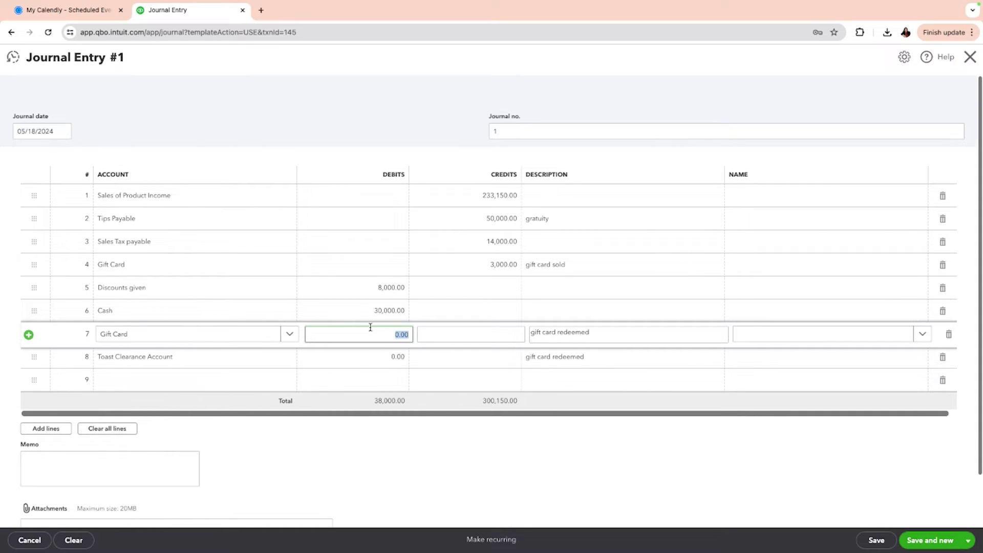
pyautogui.write('2,5')
pyautogui.write('00')
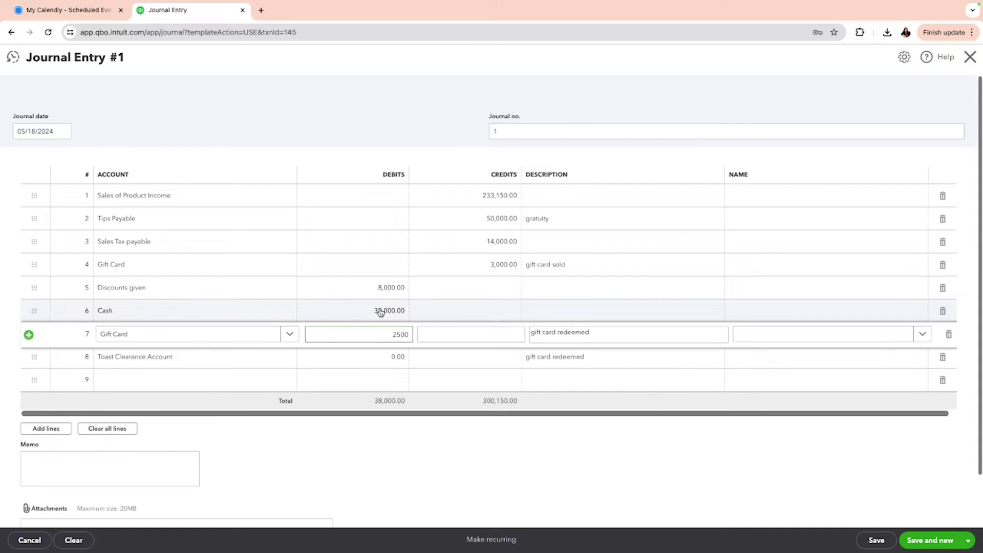
# Enter a debit of 240,000 for Toast Clearance Account and try to save the journal entry.
pyautogui.click(392, 354)
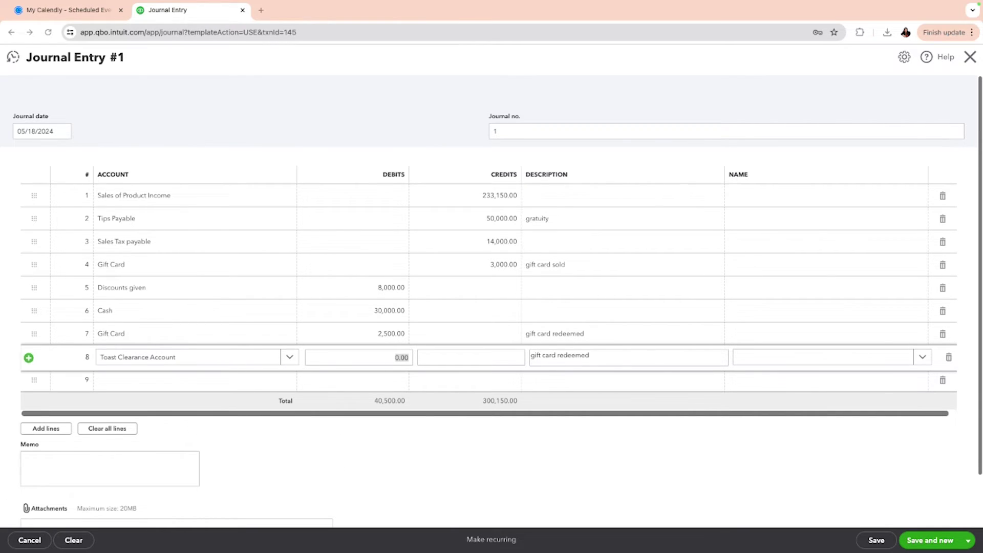
pyautogui.click(384, 357)
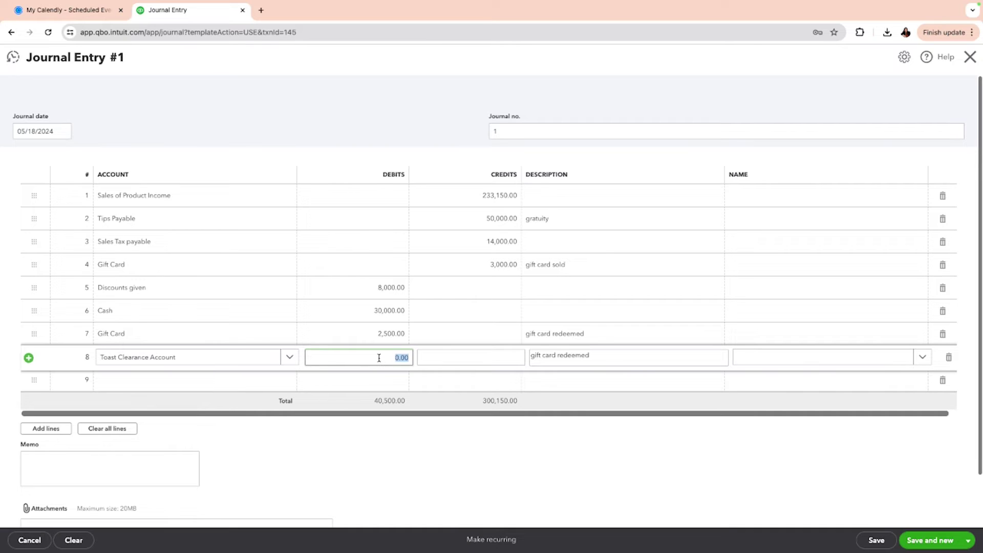
pyautogui.write('240000')
pyautogui.click(370, 455)
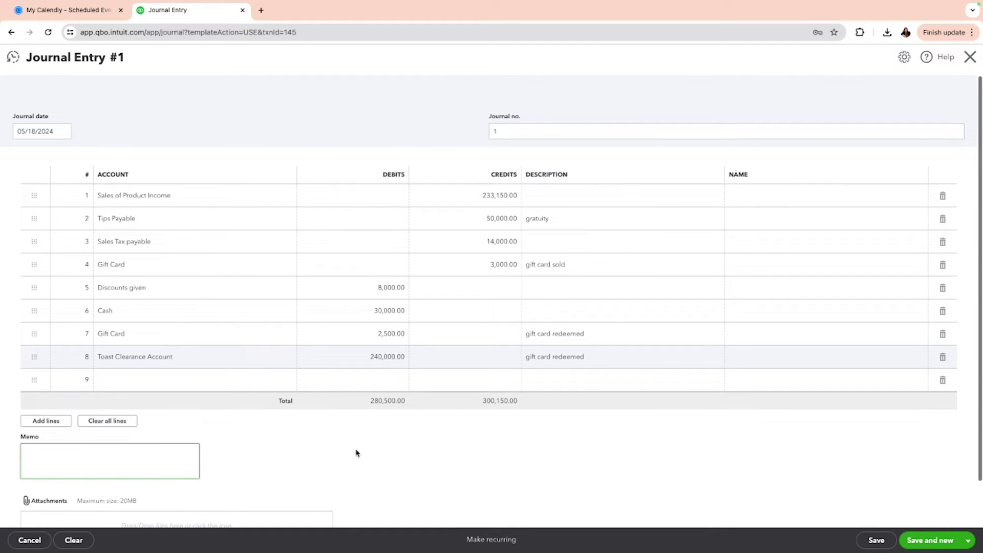
pyautogui.click(876, 541)
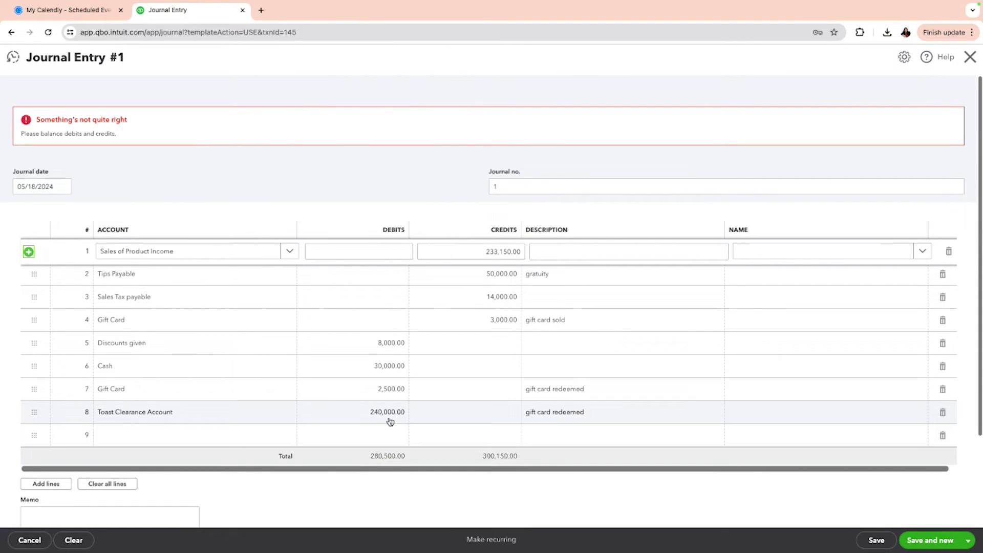
# Clear the debit on line 8 and reselect Toast Clearance Account so the line takes the balancing debit of 259,650.00.
pyautogui.click(430, 418)
pyautogui.press('BackSpace')
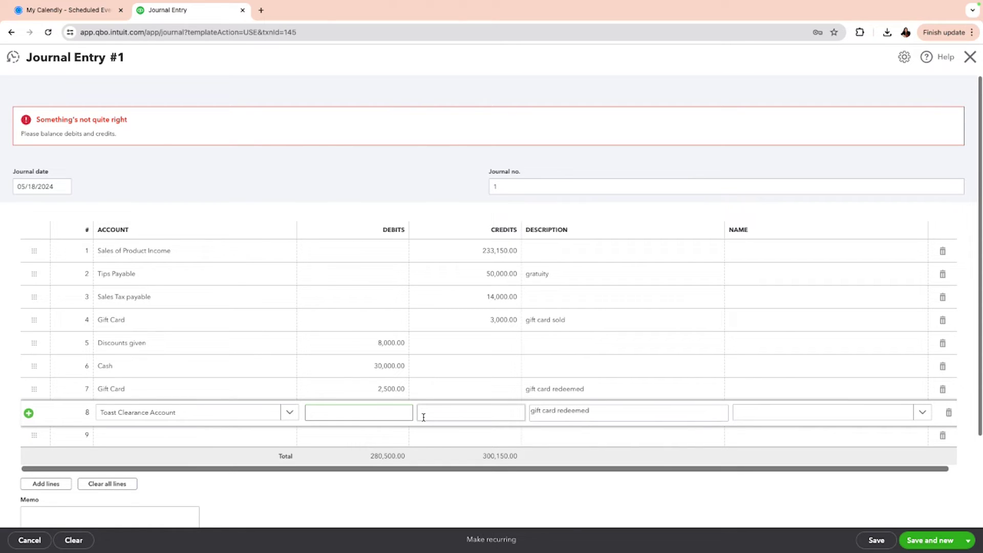
pyautogui.click(257, 414)
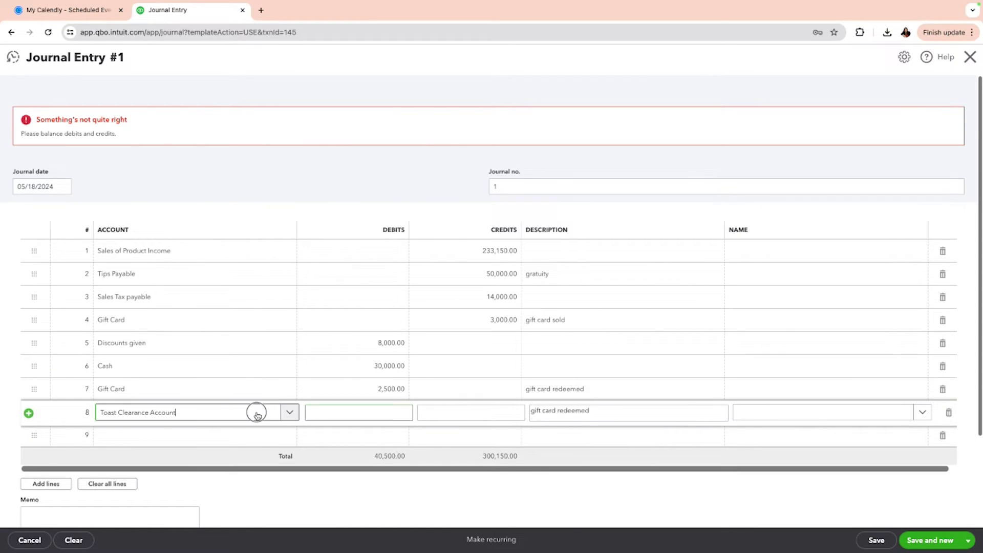
pyautogui.click(257, 414)
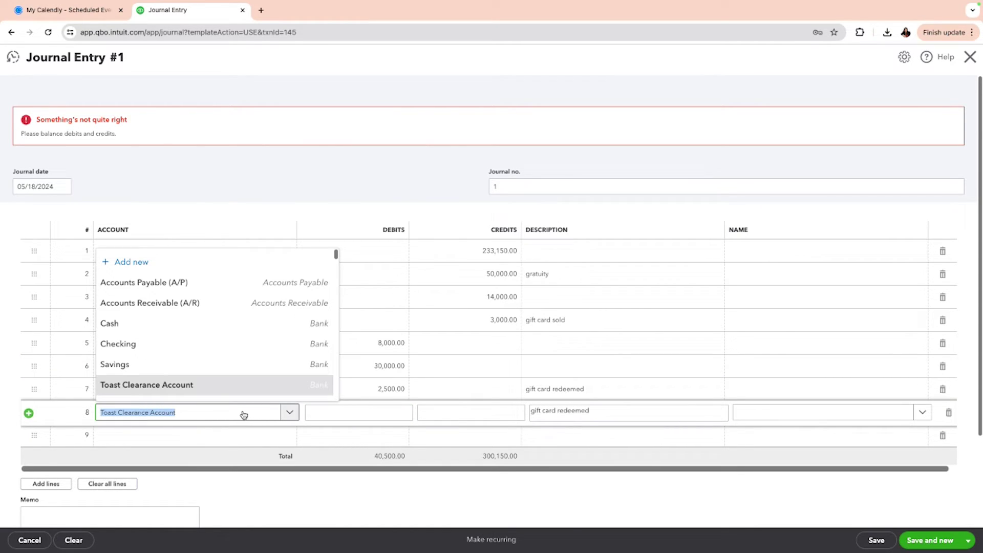
pyautogui.click(183, 370)
pyautogui.click(290, 414)
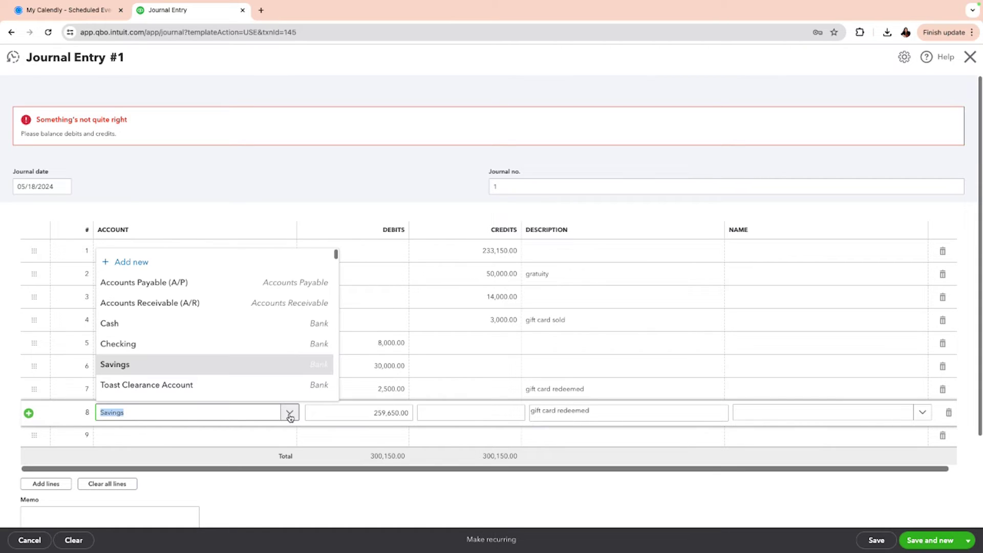
pyautogui.click(205, 386)
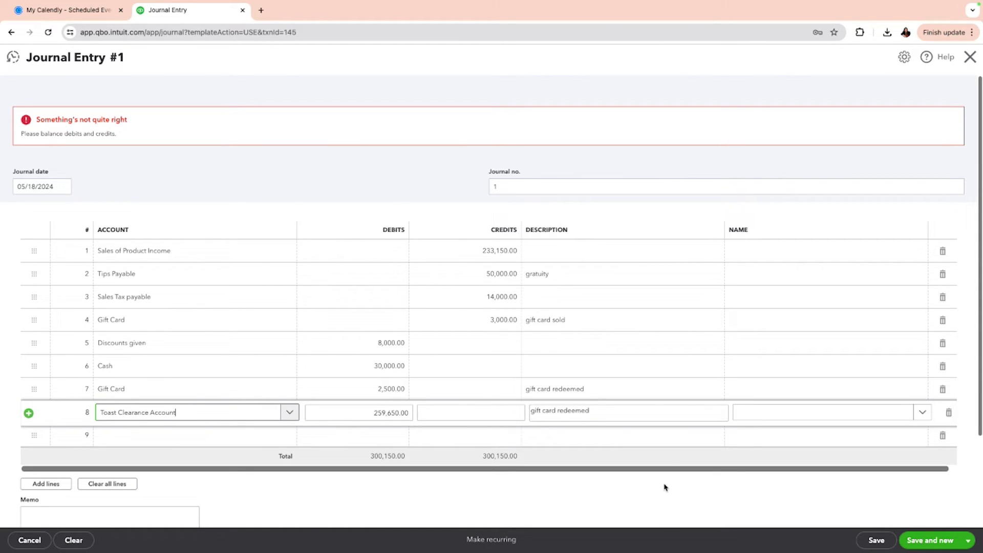
# Save the balanced journal entry and close it.
pyautogui.click(643, 489)
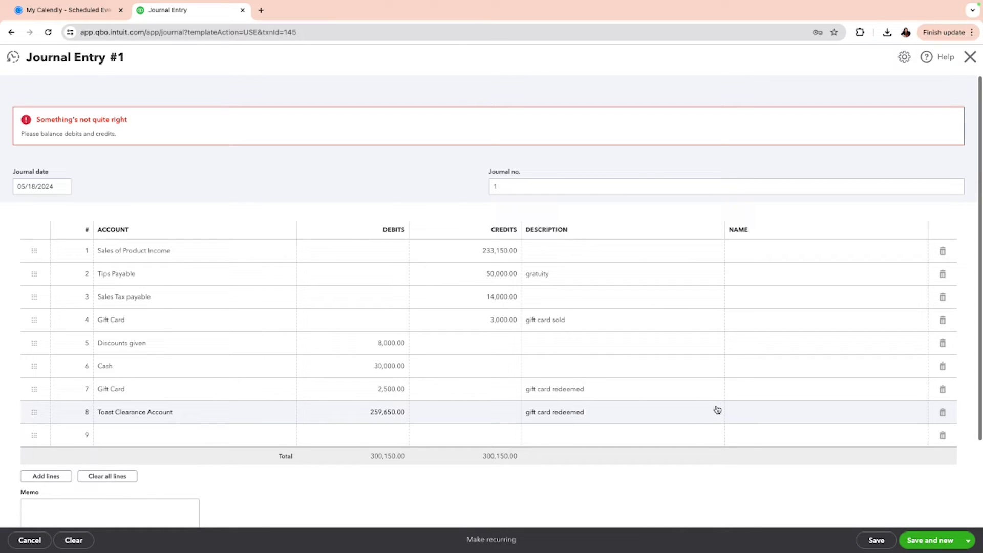
pyautogui.click(882, 541)
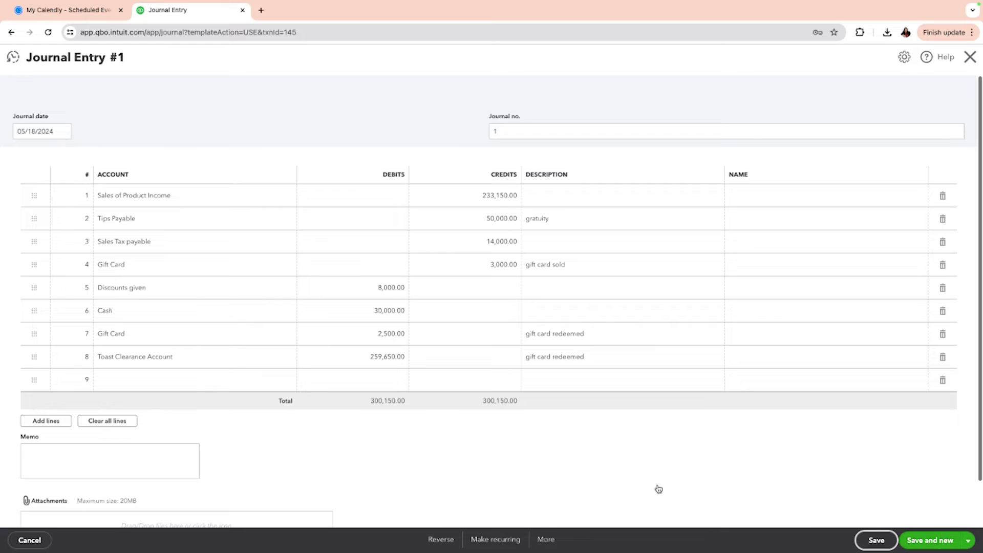
pyautogui.click(969, 66)
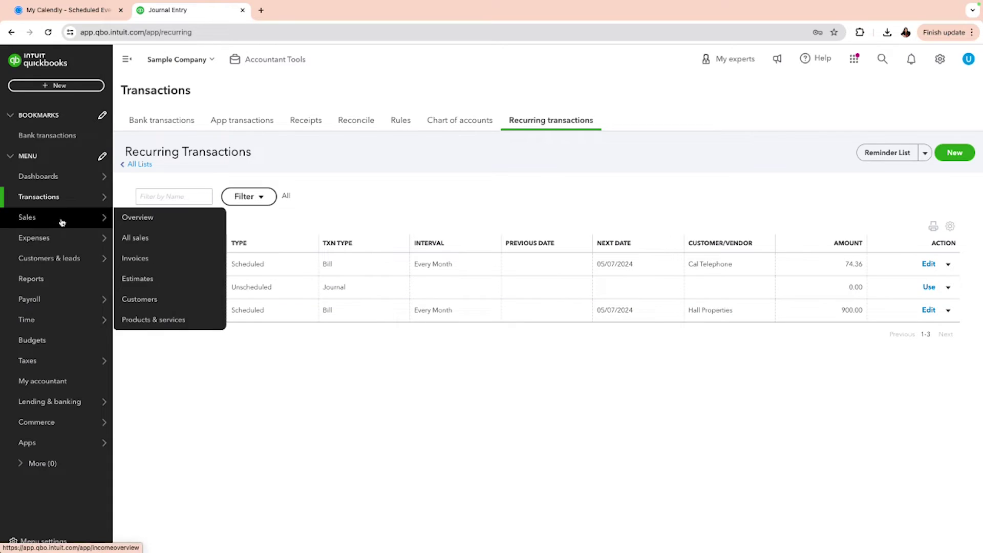
# Run the Profit and Loss report for This Month on a cash basis and review its income and expense lines.
pyautogui.click(54, 281)
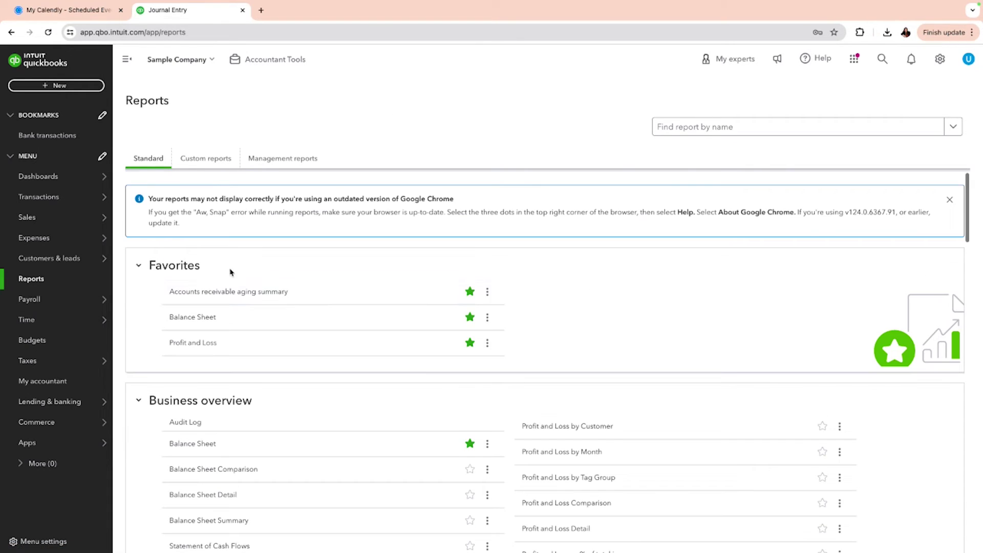
pyautogui.click(197, 342)
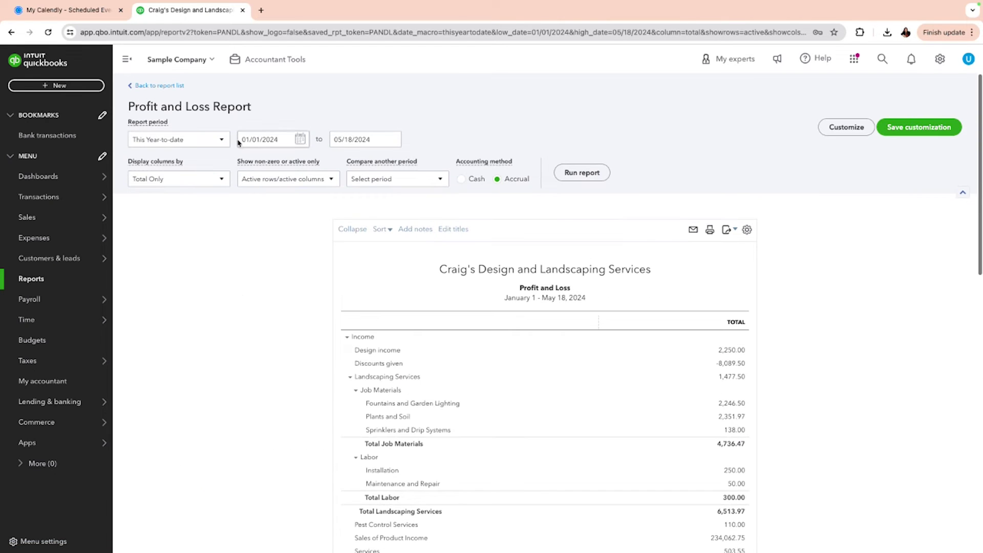
pyautogui.click(221, 139)
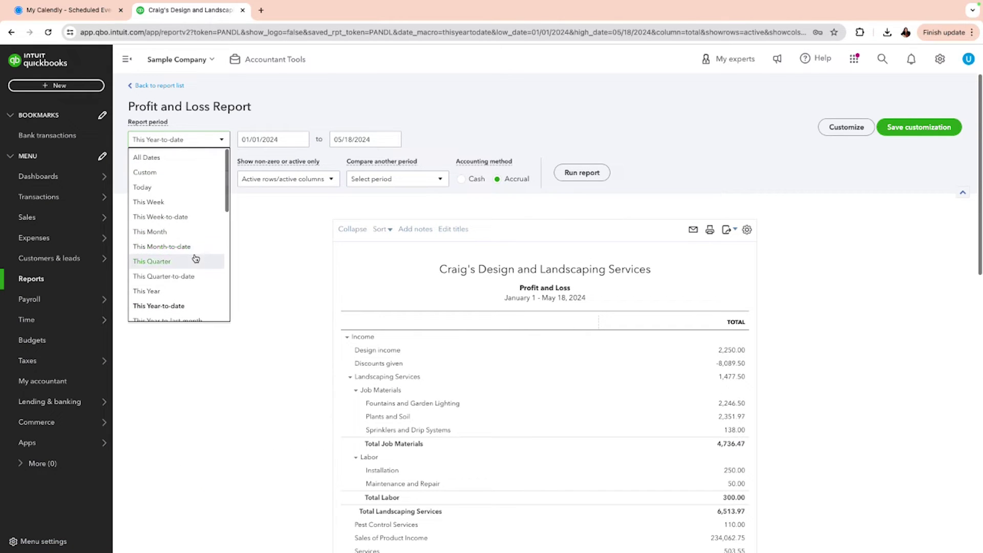
pyautogui.click(194, 231)
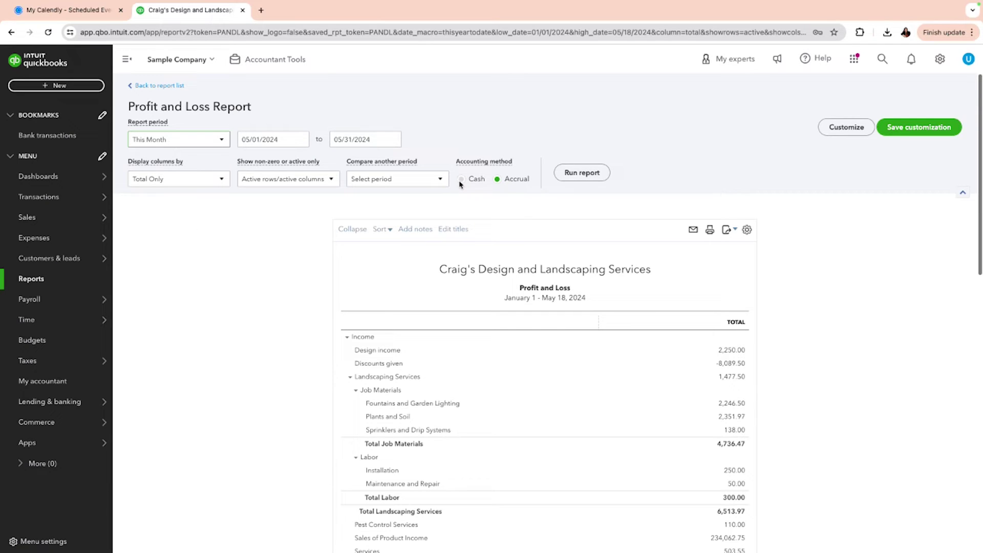
pyautogui.click(461, 179)
pyautogui.click(567, 172)
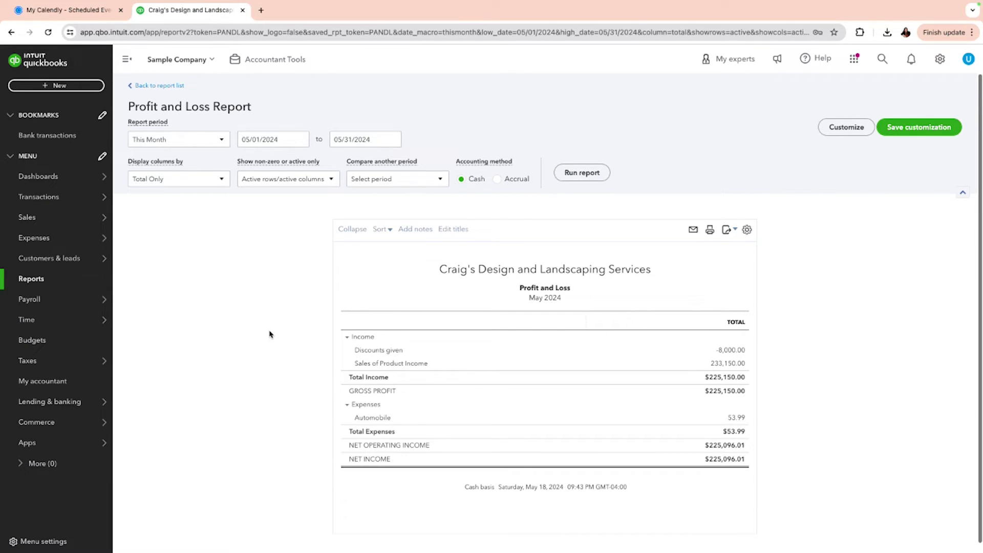
pyautogui.scroll(-1, 272, 333)
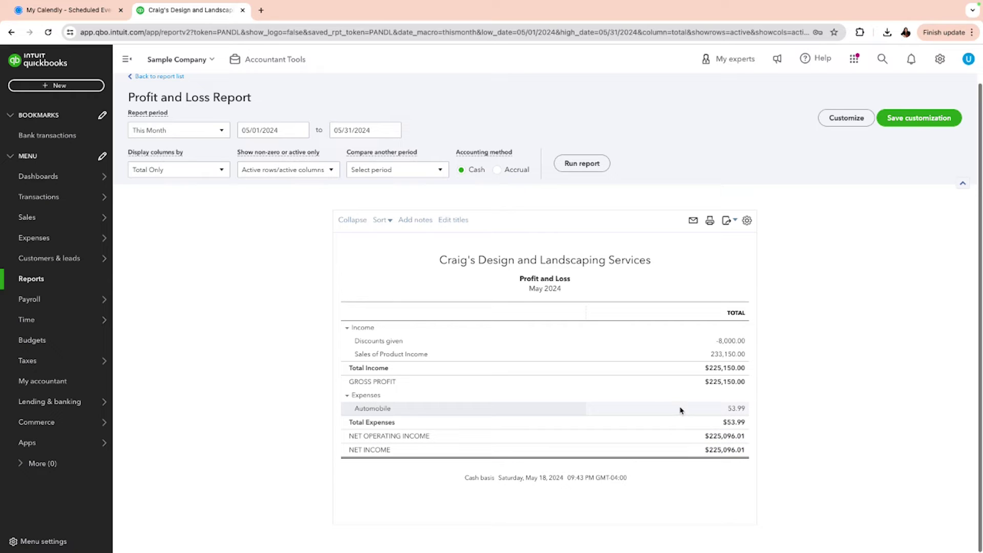
pyautogui.scroll(1, 680, 409)
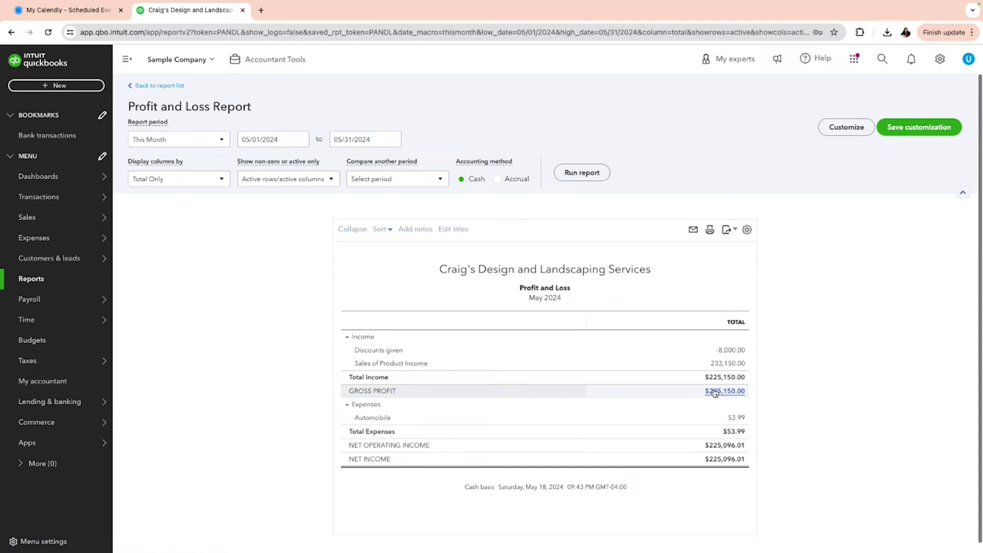
# Return to the report list and run the Balance Sheet report for This Month on a cash basis.
pyautogui.click(181, 87)
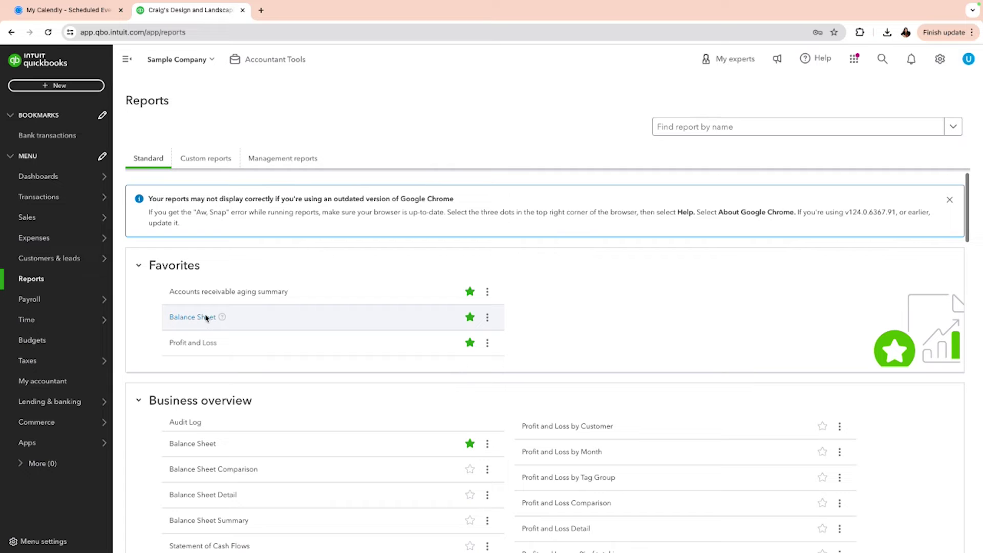
pyautogui.click(206, 318)
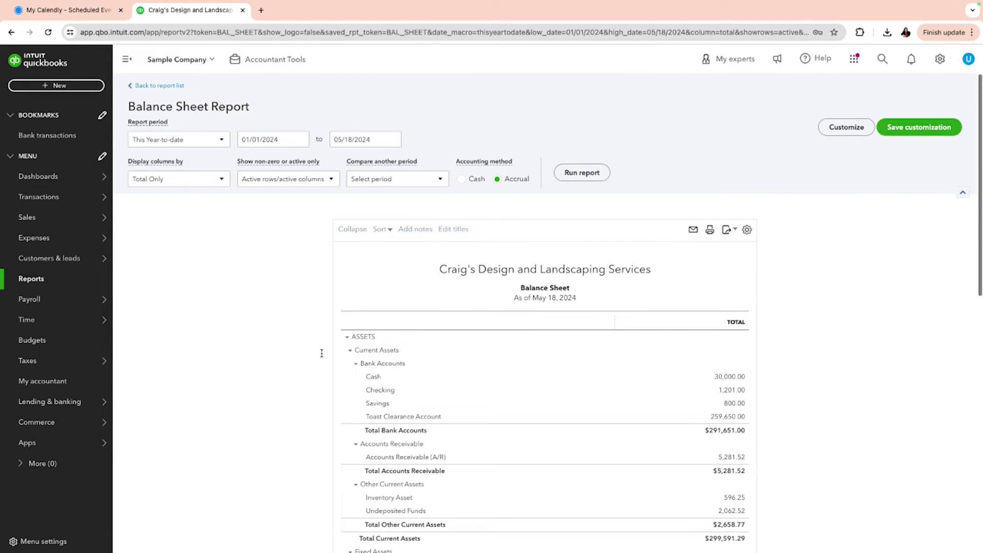
pyautogui.click(225, 143)
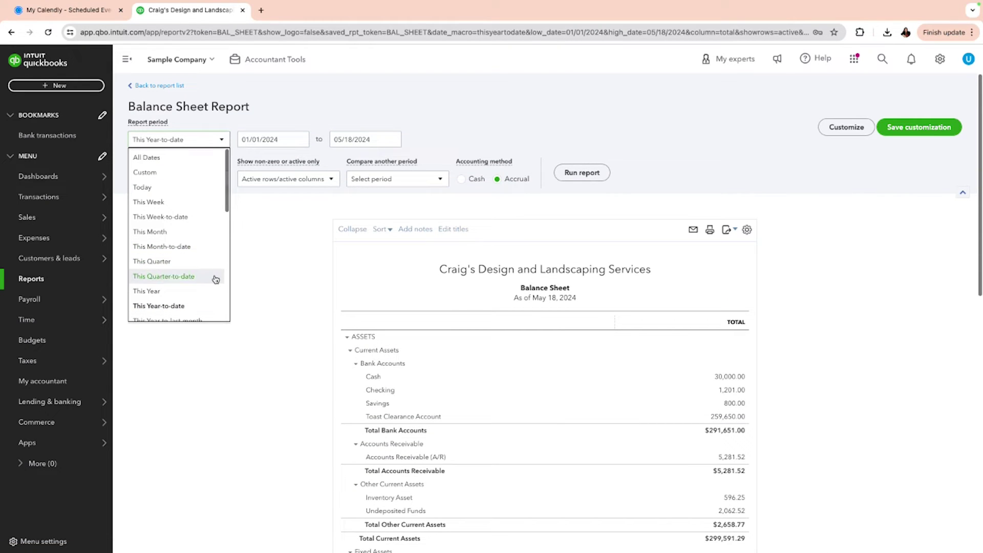
pyautogui.click(163, 232)
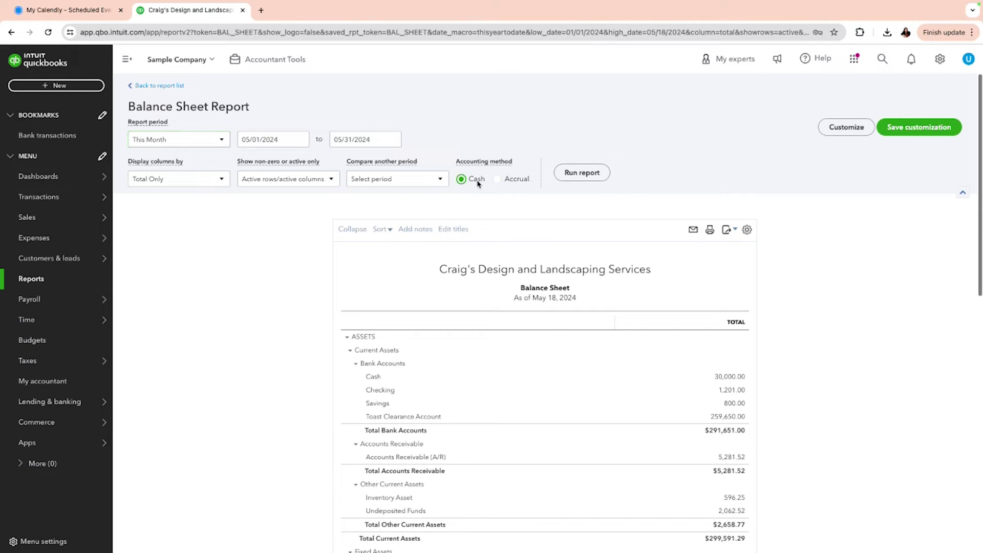
pyautogui.click(571, 173)
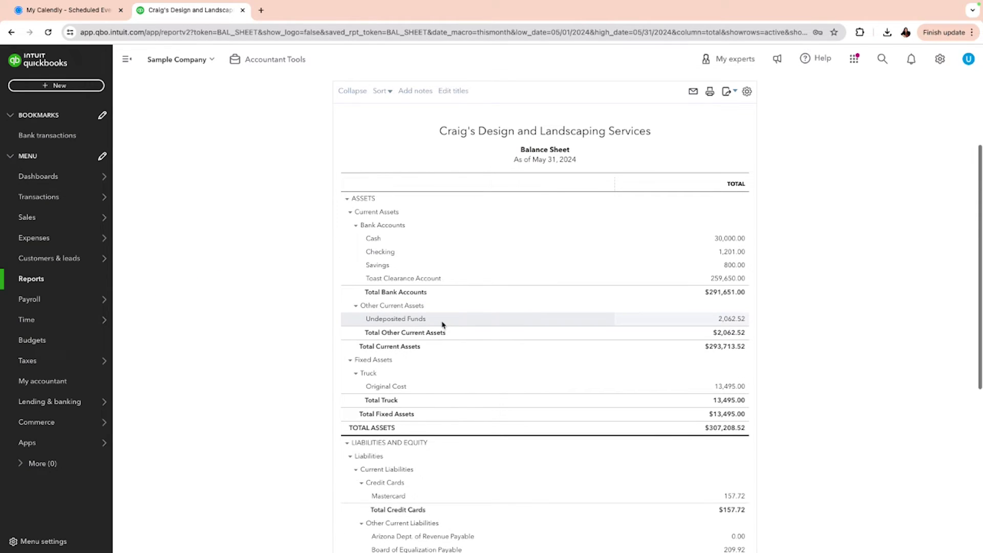
# Examine the Balance Sheet's bank accounts and the gift card, sales tax and tips payable liabilities against the journal entry.
pyautogui.scroll(-3, 446, 326)
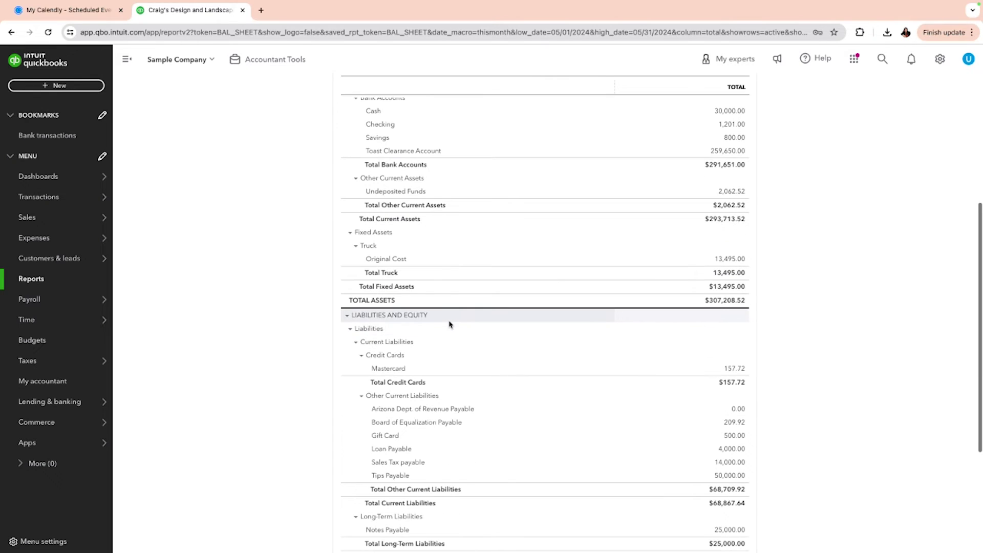
pyautogui.scroll(-1, 448, 322)
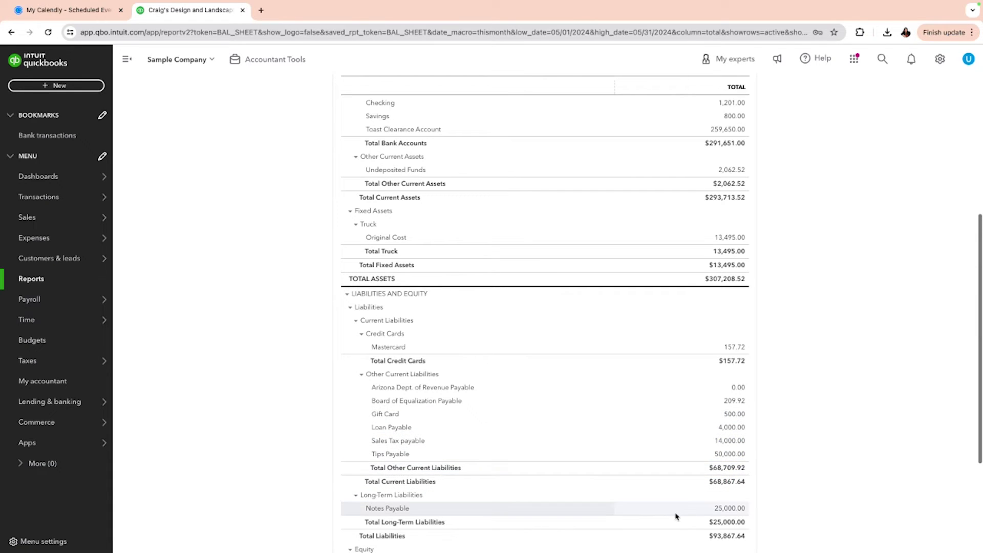
pyautogui.scroll(-1, 671, 509)
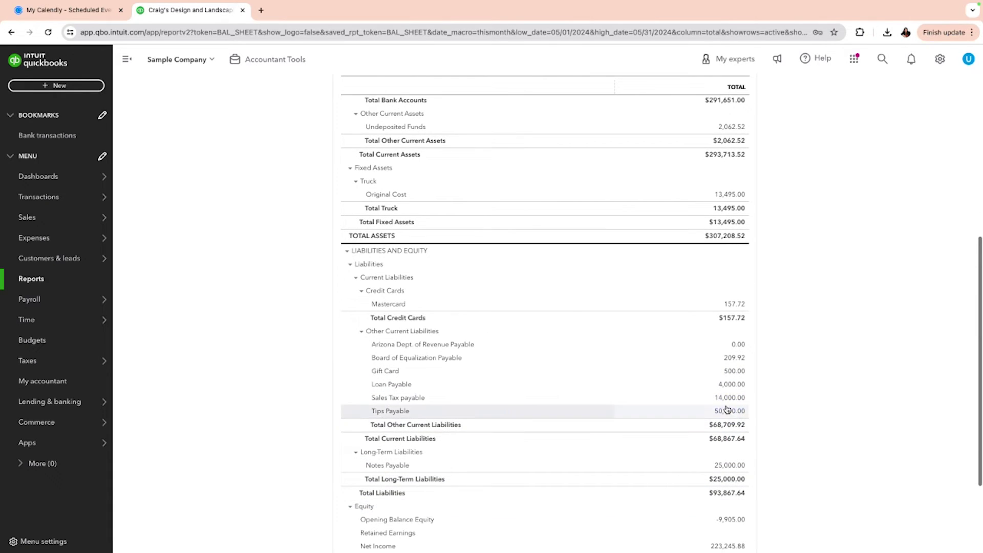
pyautogui.scroll(-2, 725, 401)
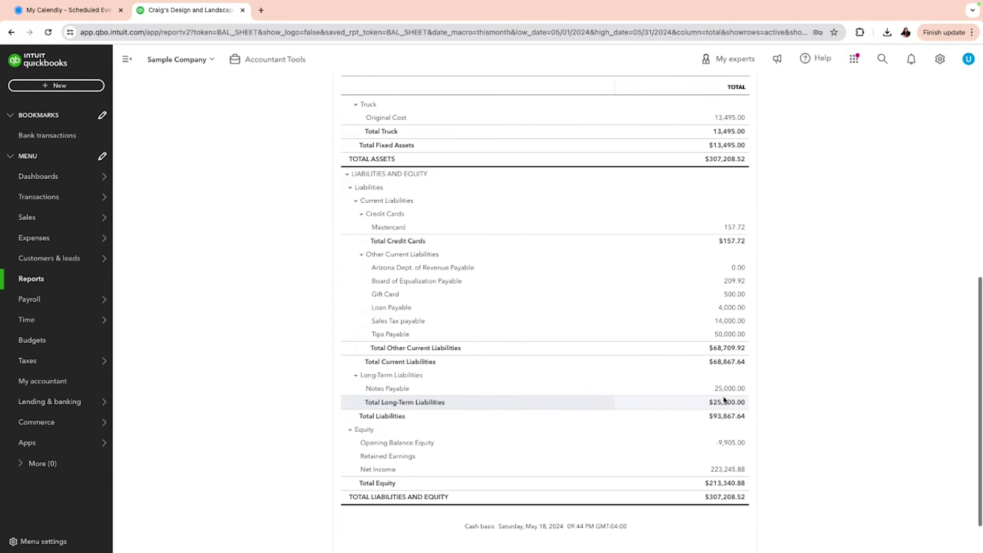
pyautogui.scroll(10, 725, 400)
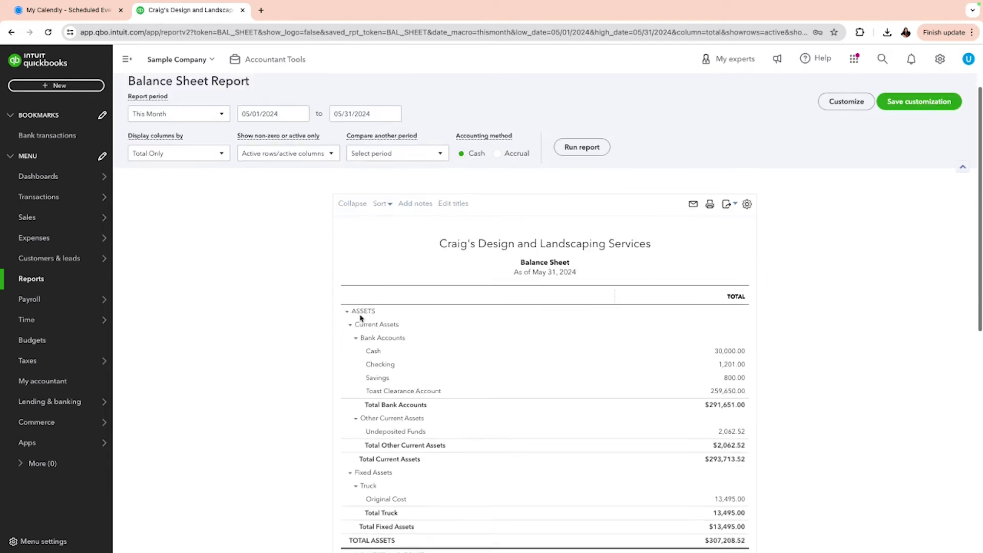
pyautogui.scroll(-8, 360, 317)
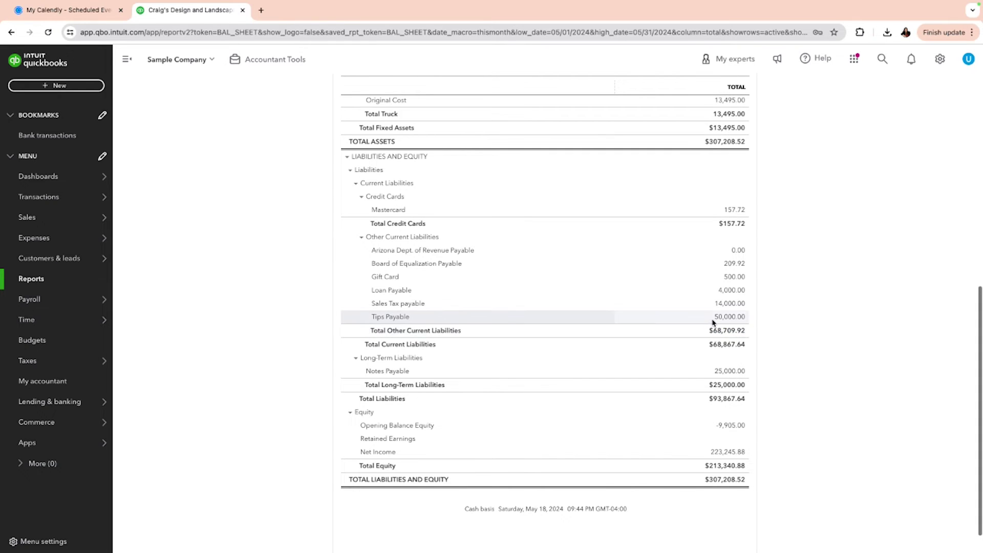
pyautogui.scroll(1, 389, 271)
pyautogui.scroll(5, 389, 272)
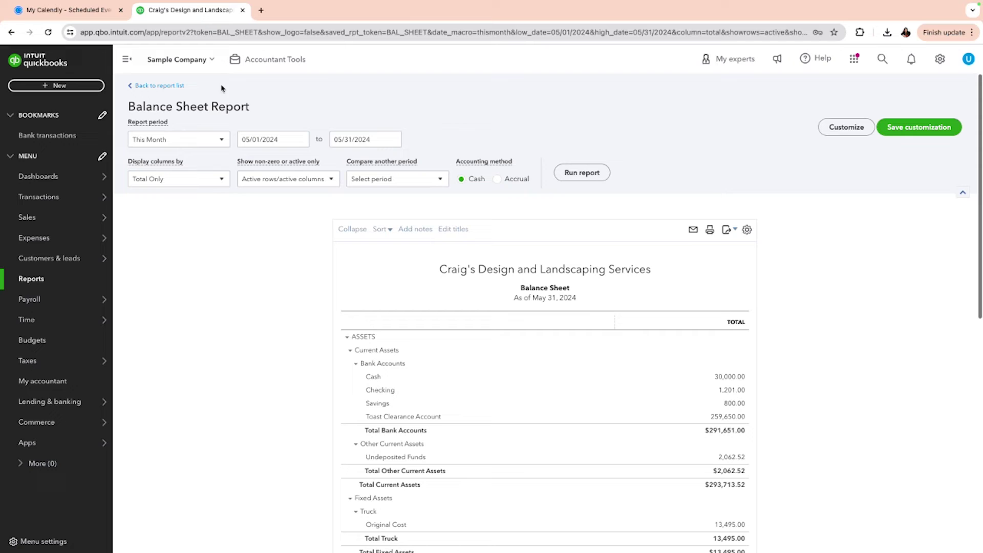
# Open the register of Toast Clearance Account from the chart of accounts and dismiss the Register basics tip.
pyautogui.click(174, 87)
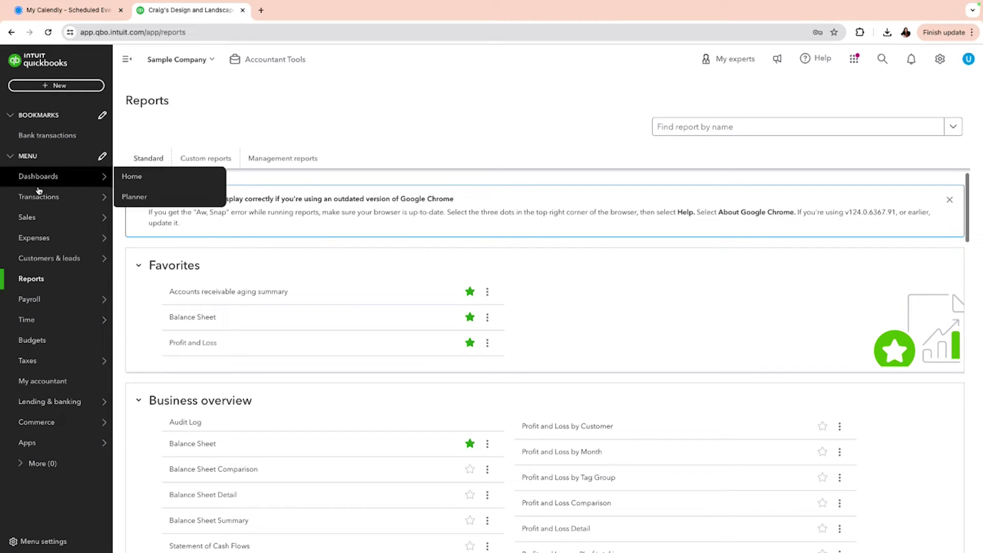
pyautogui.moveTo(77, 197)
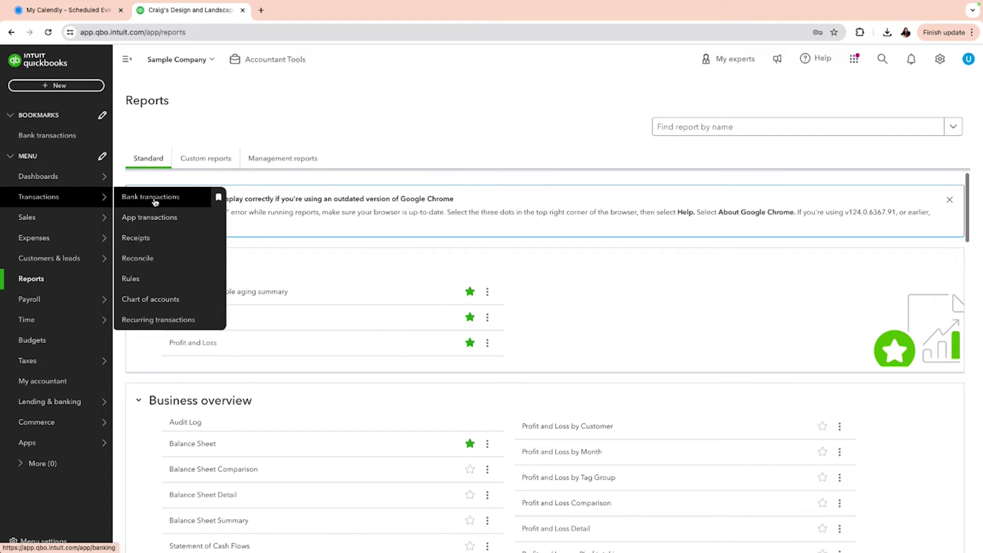
pyautogui.click(162, 299)
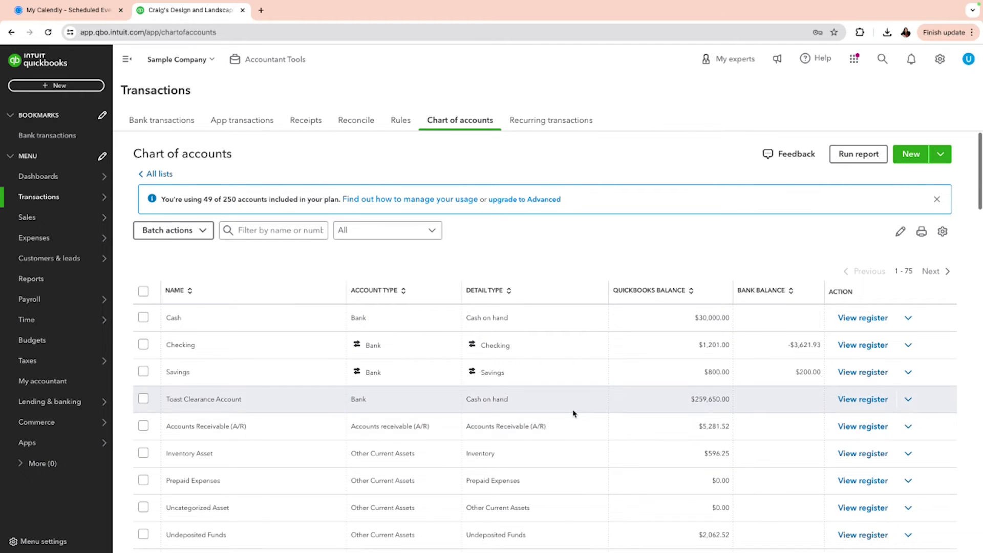
pyautogui.scroll(-2, 574, 413)
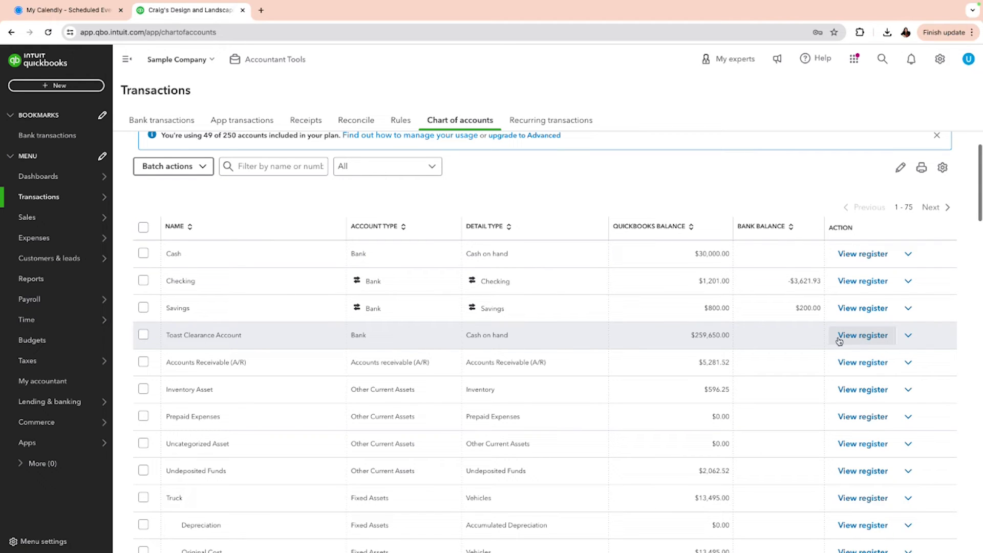
pyautogui.click(864, 342)
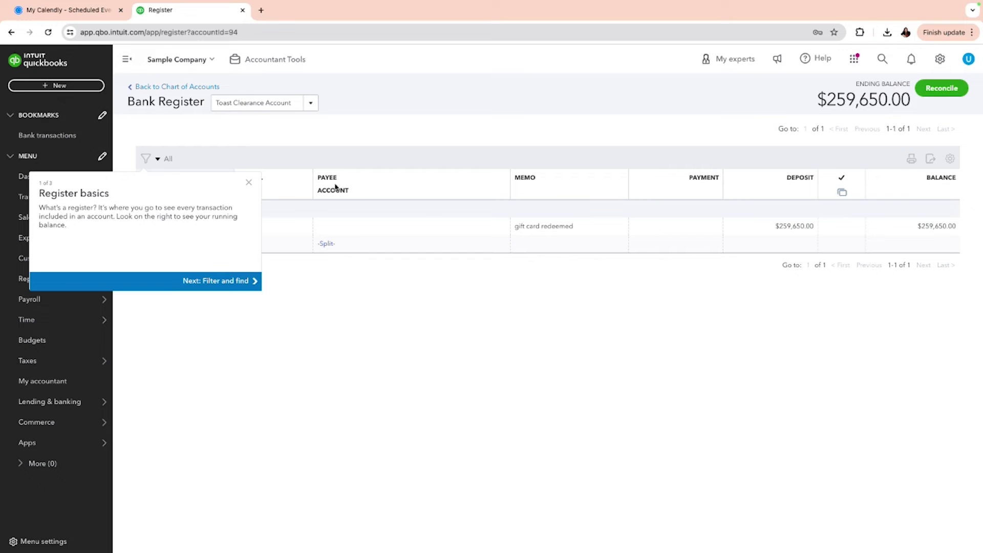
pyautogui.click(248, 183)
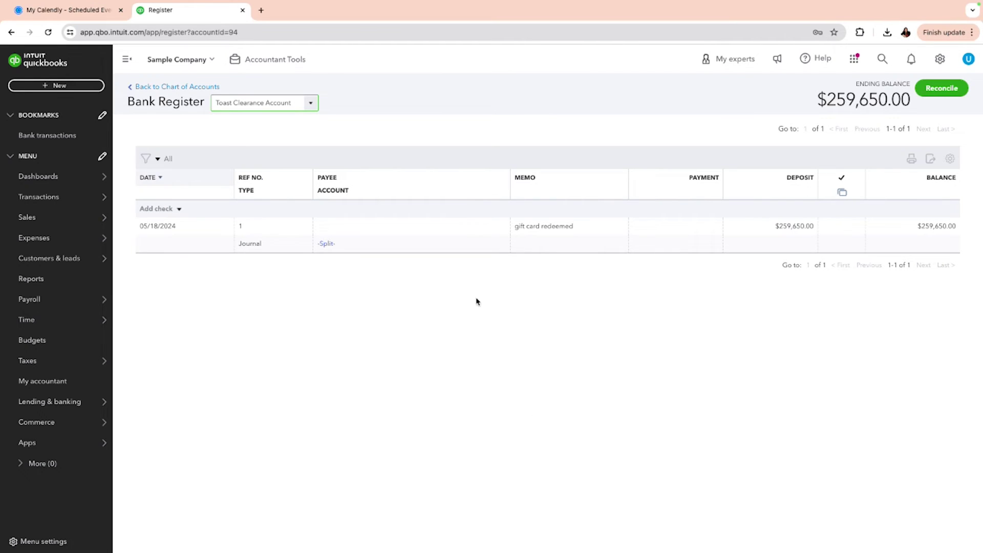
# Open the bank transactions, dismiss the bank connection message and look through the Checking transactions awaiting review.
pyautogui.moveTo(103, 194)
pyautogui.click(160, 199)
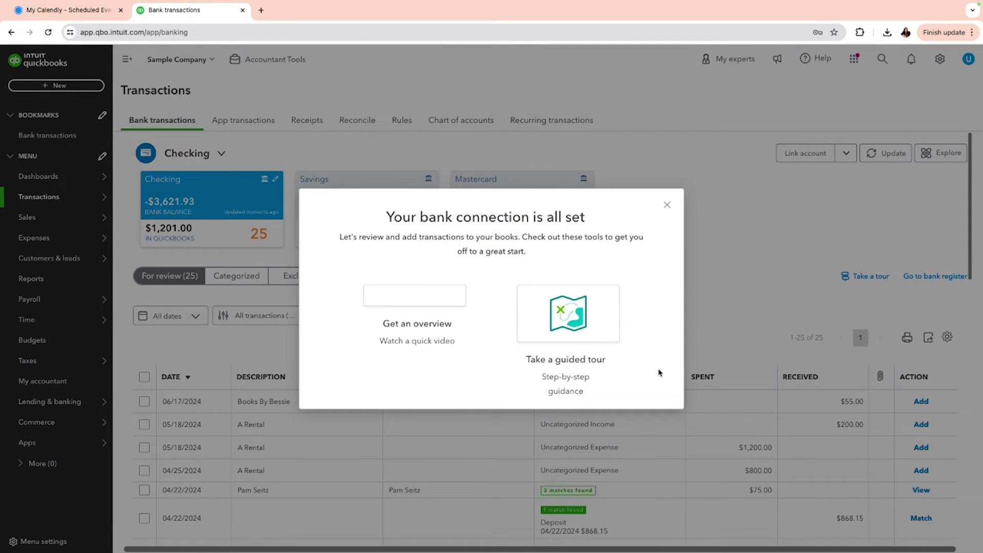
pyautogui.click(668, 202)
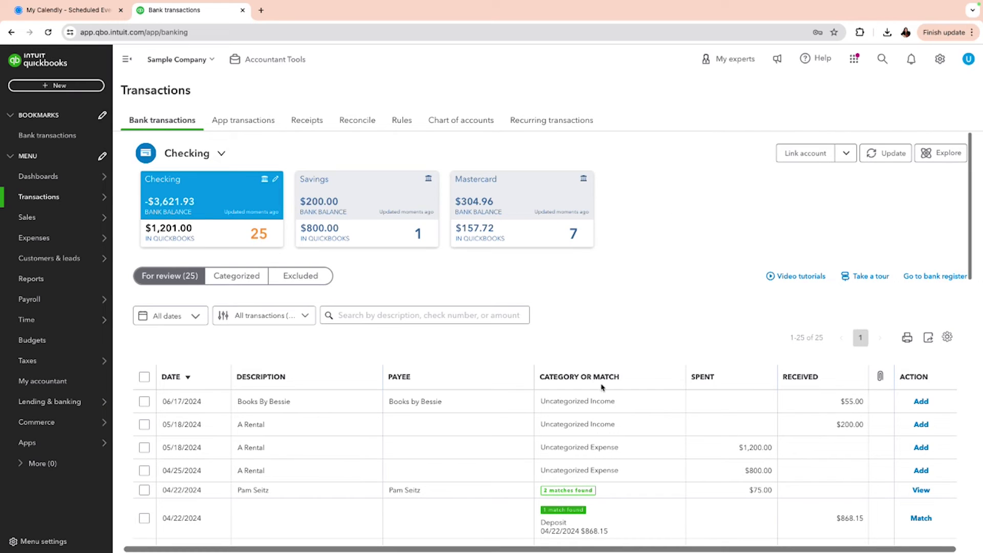
pyautogui.scroll(-2, 597, 371)
pyautogui.scroll(-1, 848, 410)
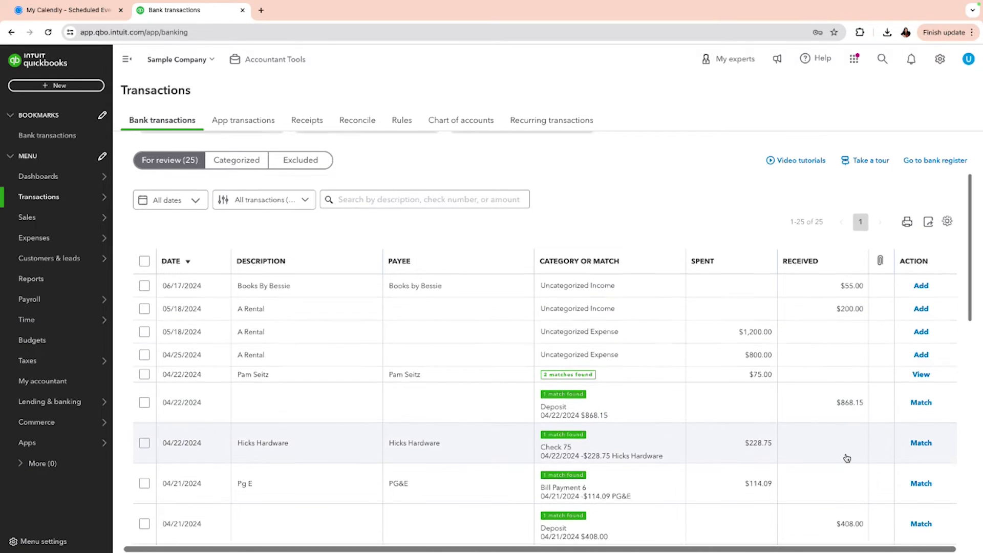
pyautogui.scroll(-1, 842, 454)
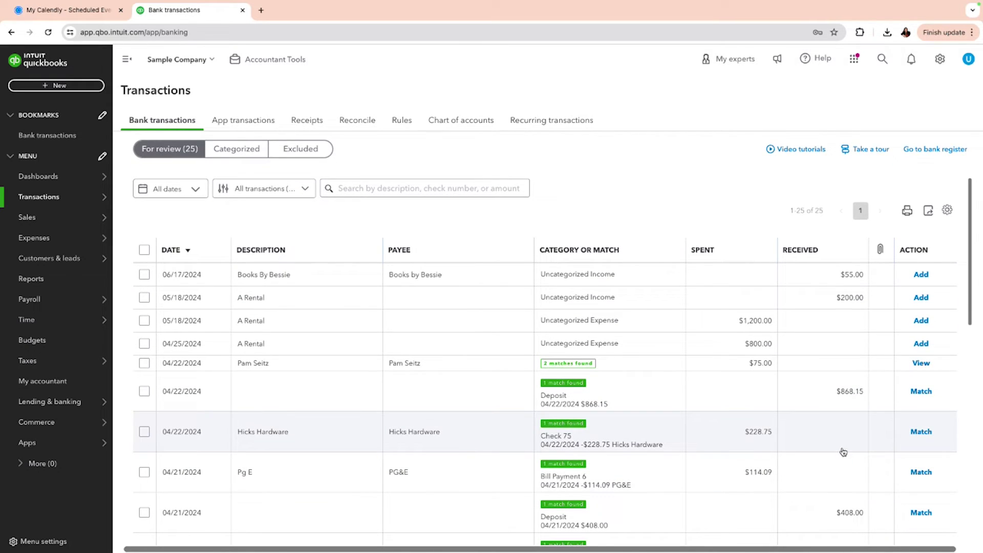
# Select the $55.00 Books By Bessie and $200.00 A Rental deposits and set their transaction type to Transfer in a batch edit.
pyautogui.click(145, 276)
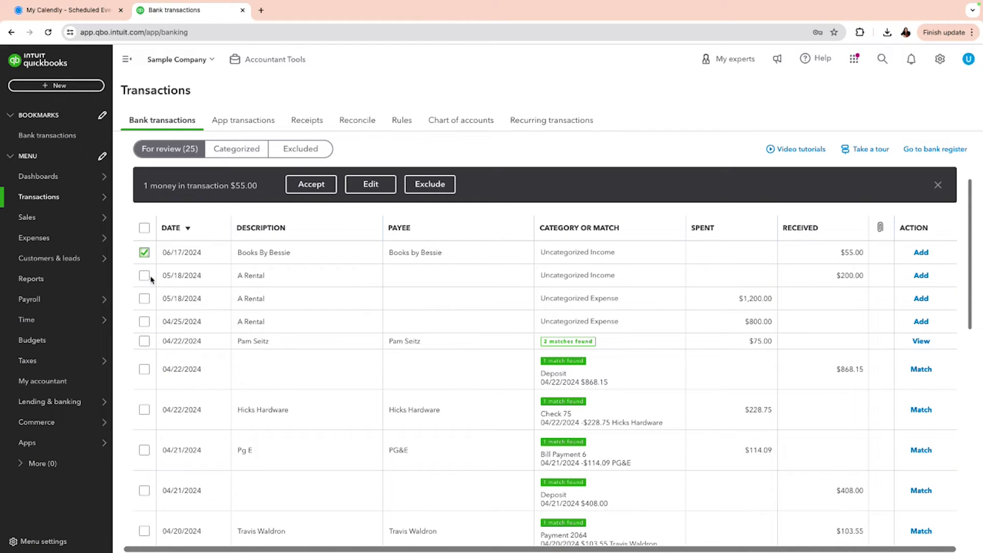
pyautogui.click(144, 275)
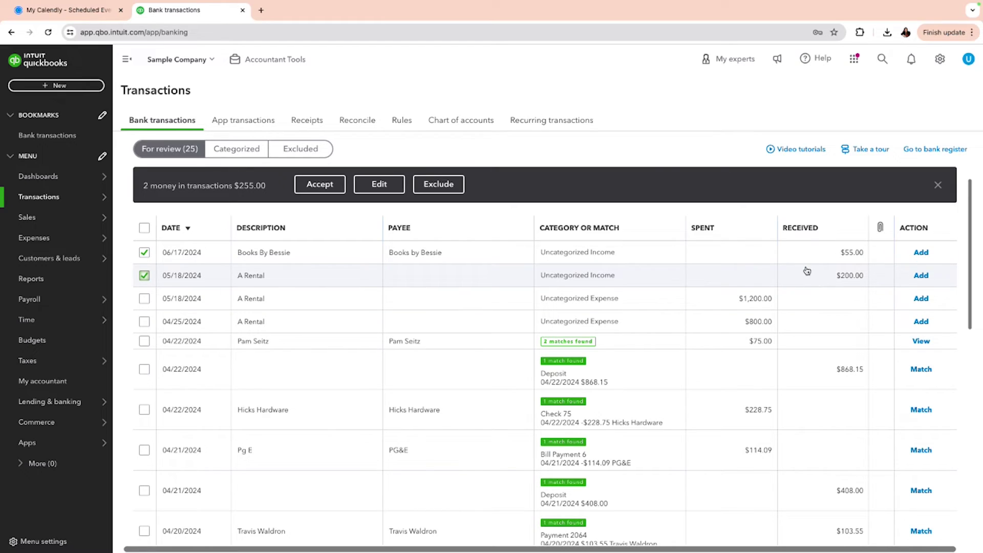
pyautogui.click(384, 185)
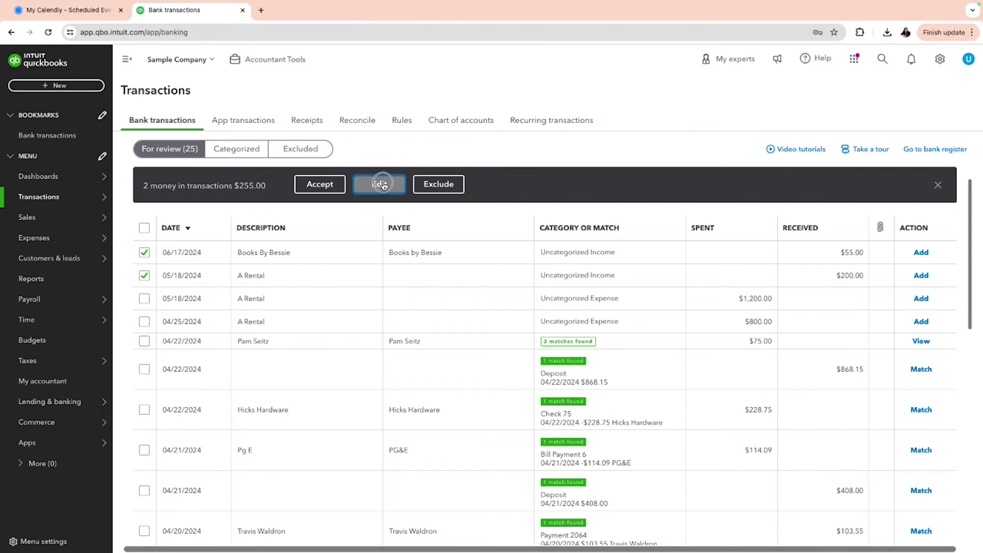
pyautogui.click(418, 248)
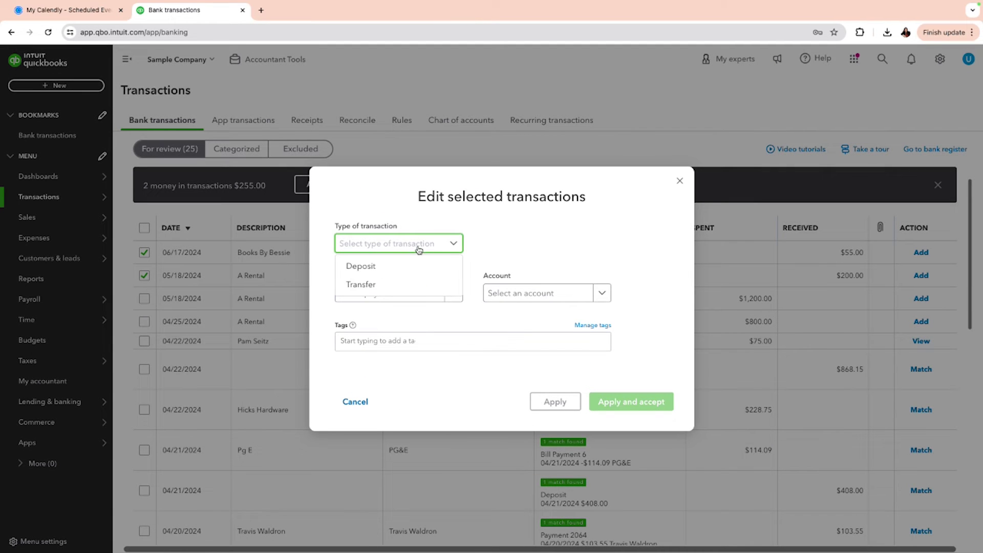
pyautogui.click(378, 284)
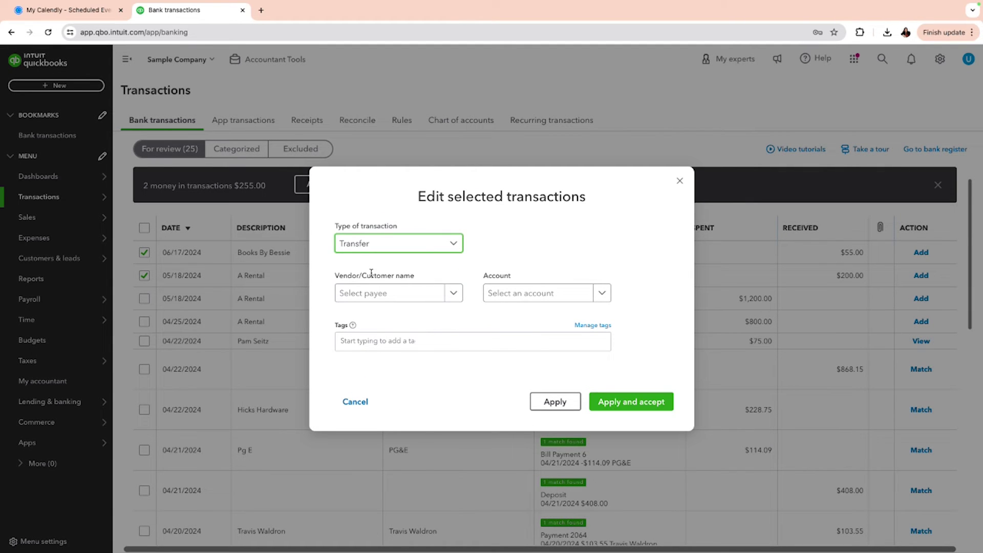
# Add Toast as a new customer and use it as the payee for the selected transactions.
pyautogui.click(413, 302)
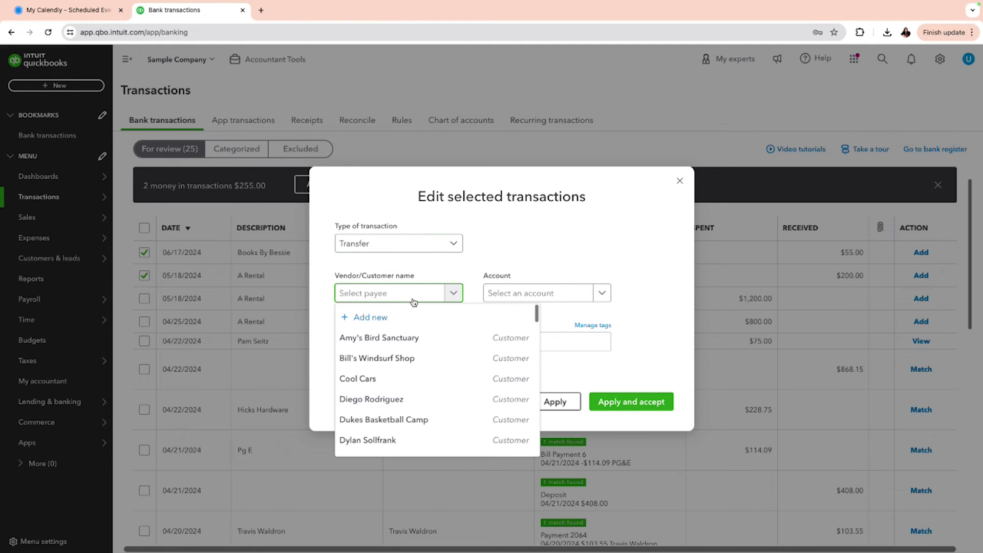
pyautogui.scroll(-1, 448, 379)
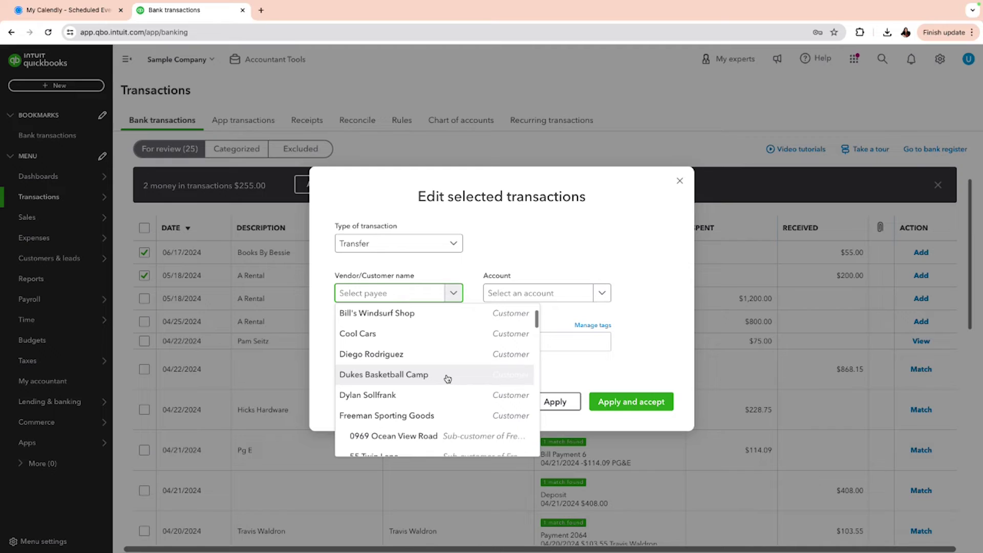
pyautogui.scroll(-1, 448, 379)
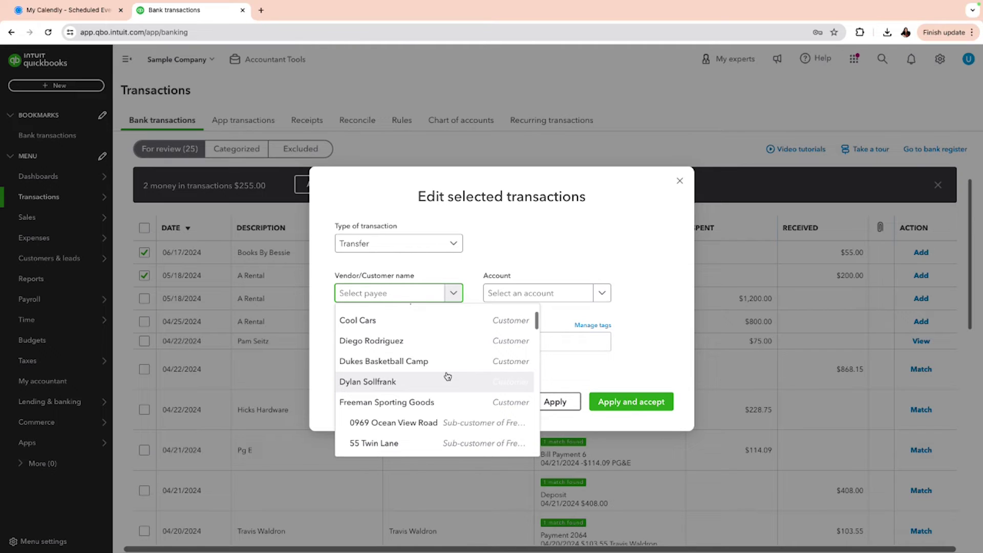
pyautogui.write('Toast')
pyautogui.click(416, 321)
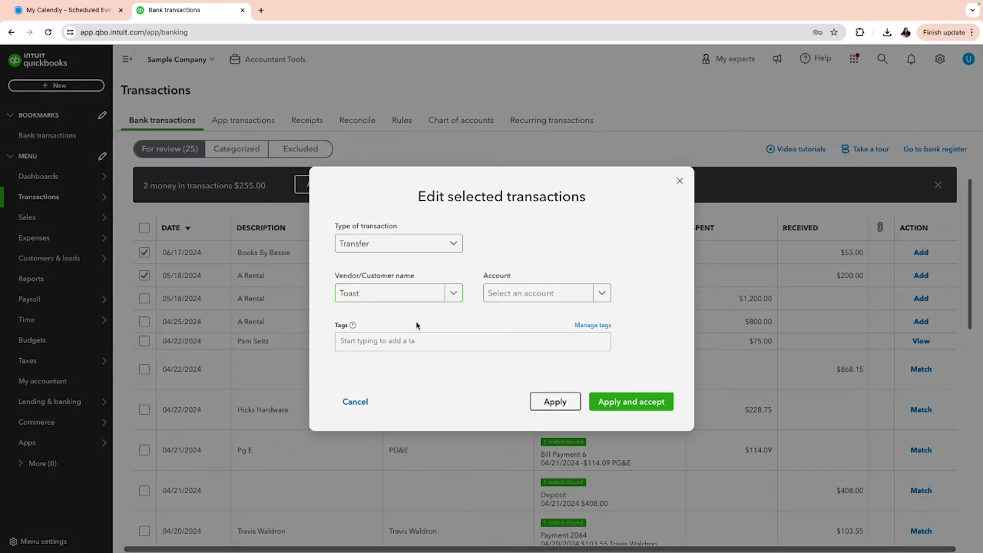
pyautogui.click(945, 535)
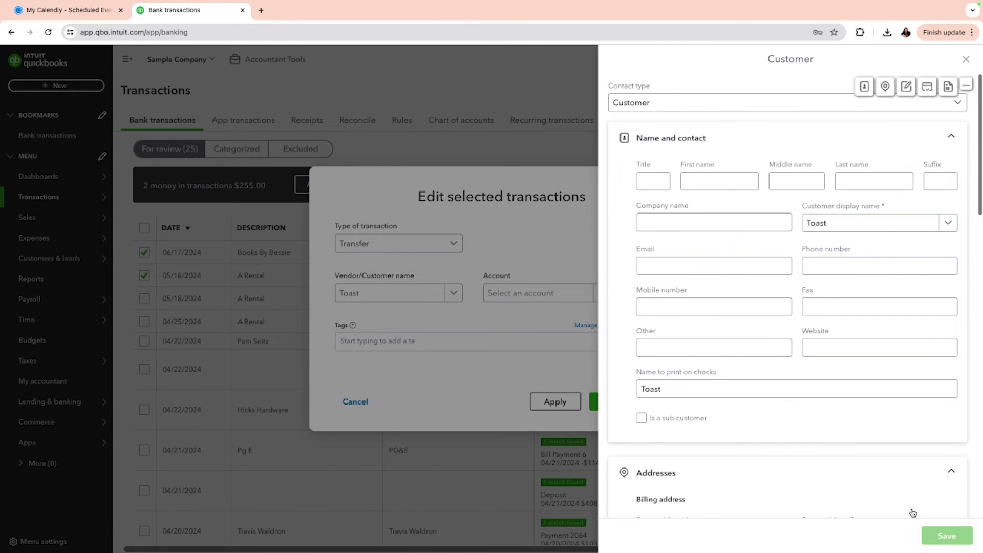
# Assign the selected transfers to Toast Clearance Account, then apply and accept the batch edit.
pyautogui.click(514, 293)
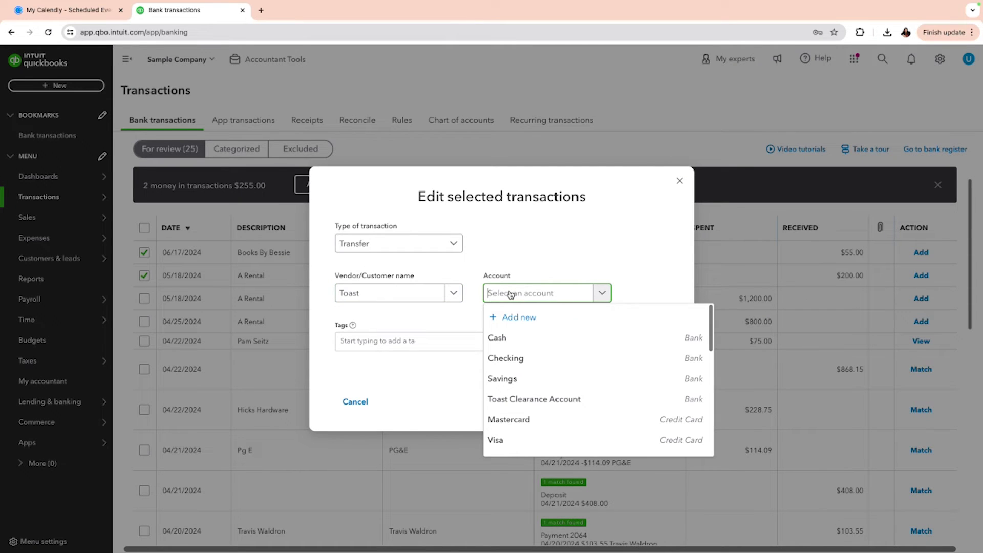
pyautogui.write('toast')
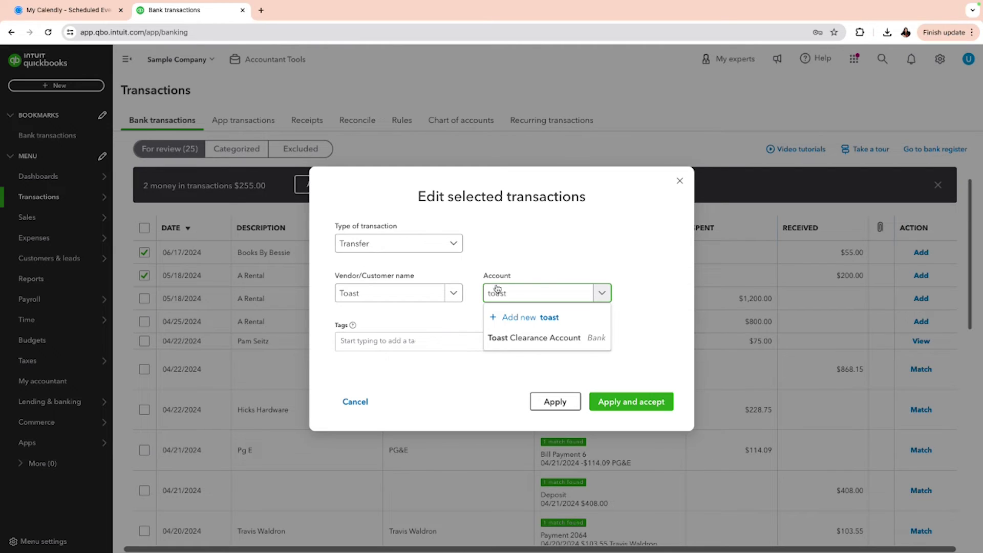
pyautogui.click(530, 338)
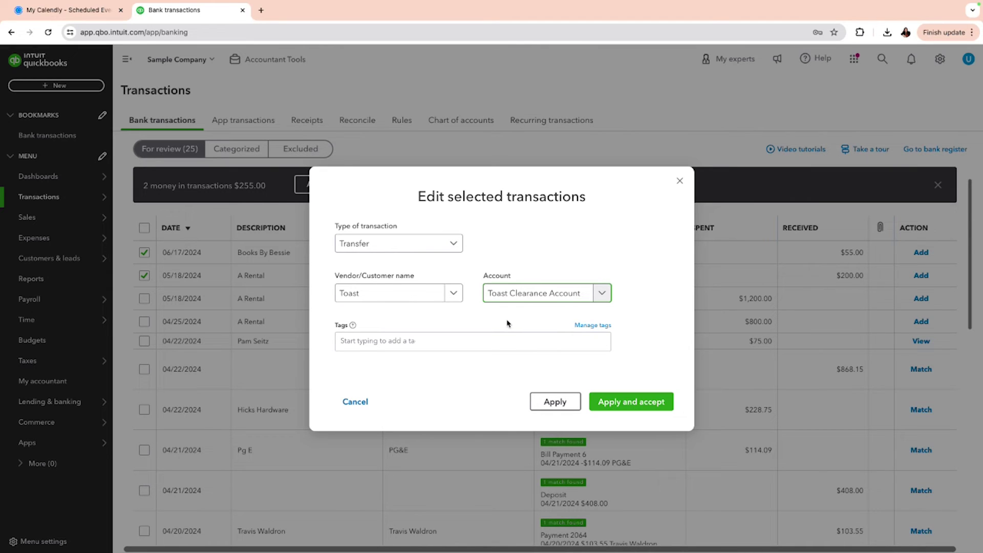
pyautogui.click(635, 408)
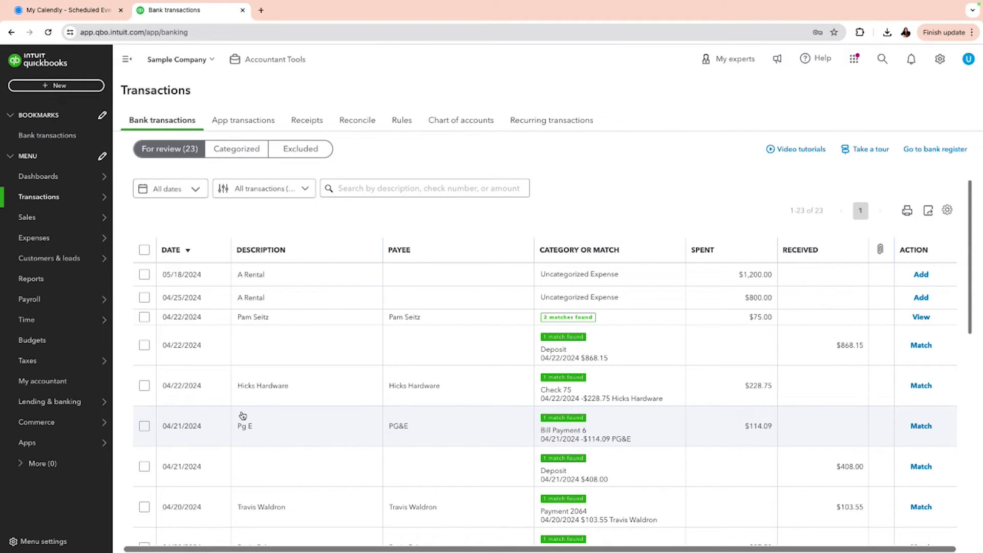
# Check the accepted transfers in the Toast Clearance Account register, dismissing the Register basics tip, and return to the chart of accounts.
pyautogui.scroll(-4, 351, 404)
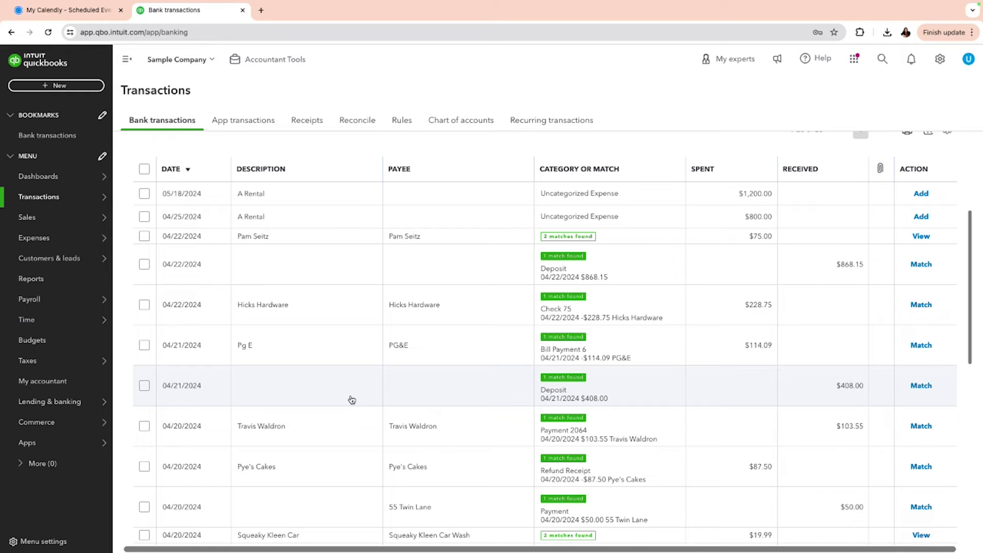
pyautogui.moveTo(85, 243)
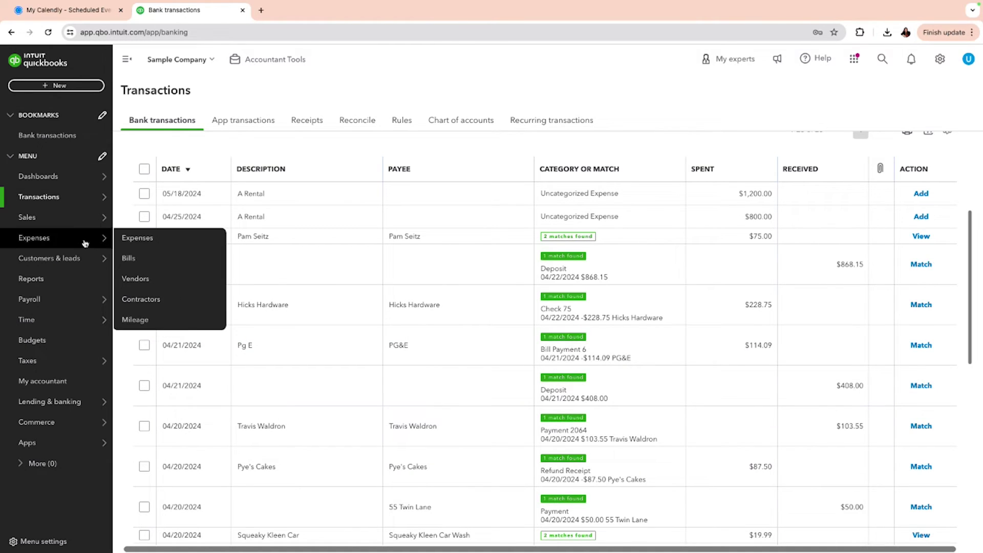
pyautogui.moveTo(103, 198)
pyautogui.click(153, 302)
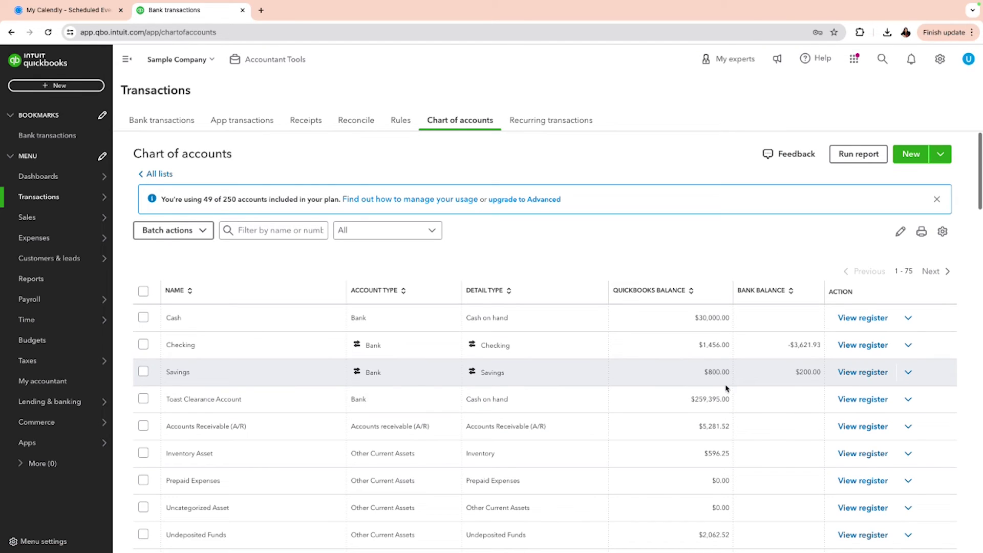
pyautogui.click(863, 399)
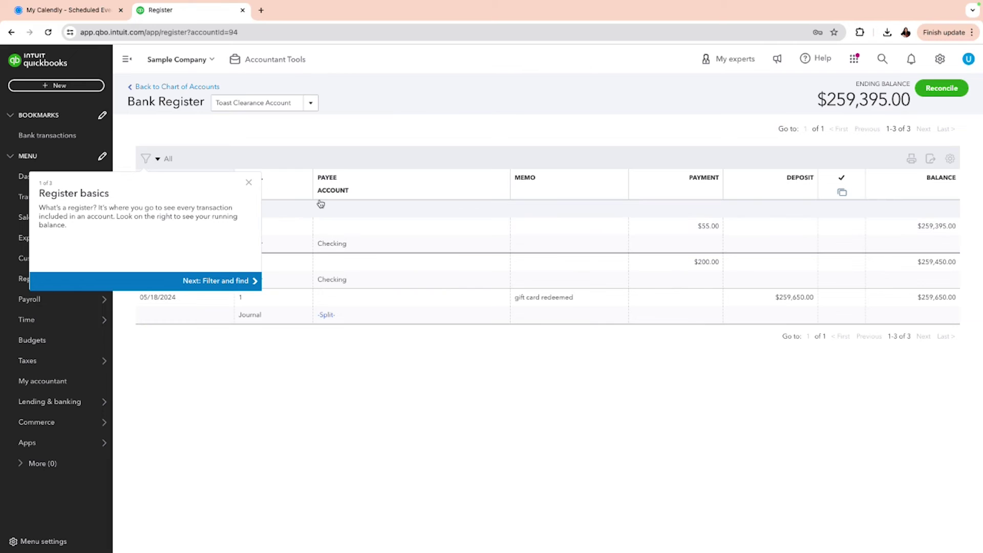
pyautogui.click(248, 183)
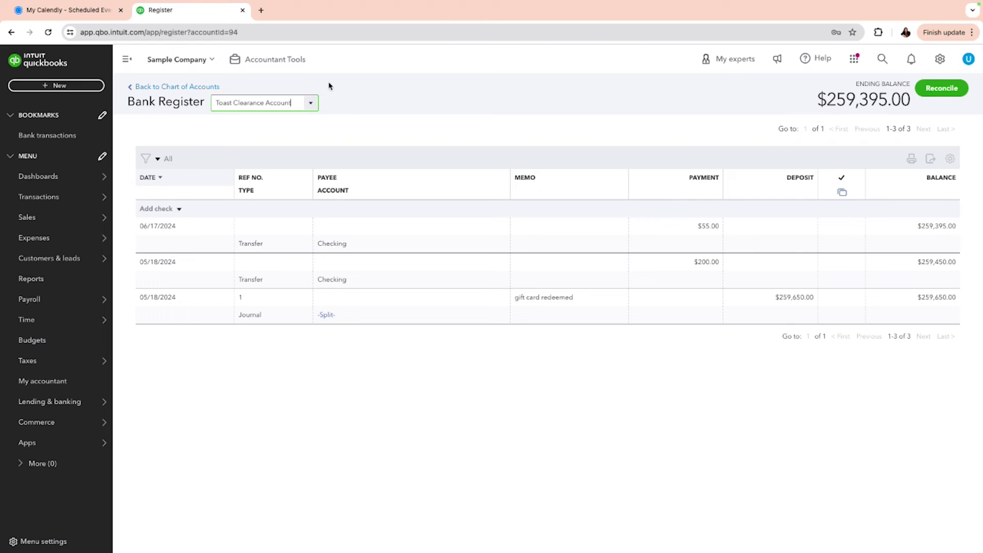
pyautogui.click(203, 92)
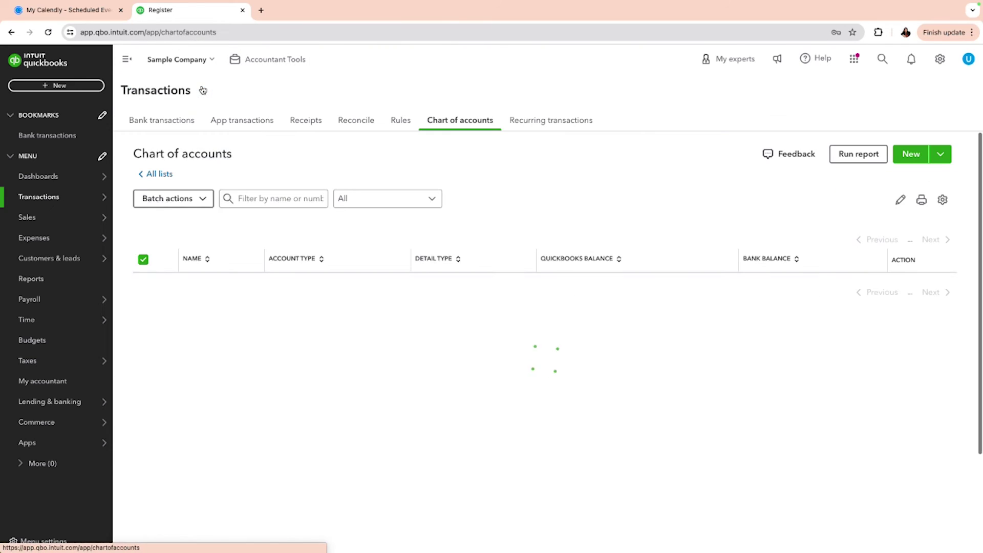